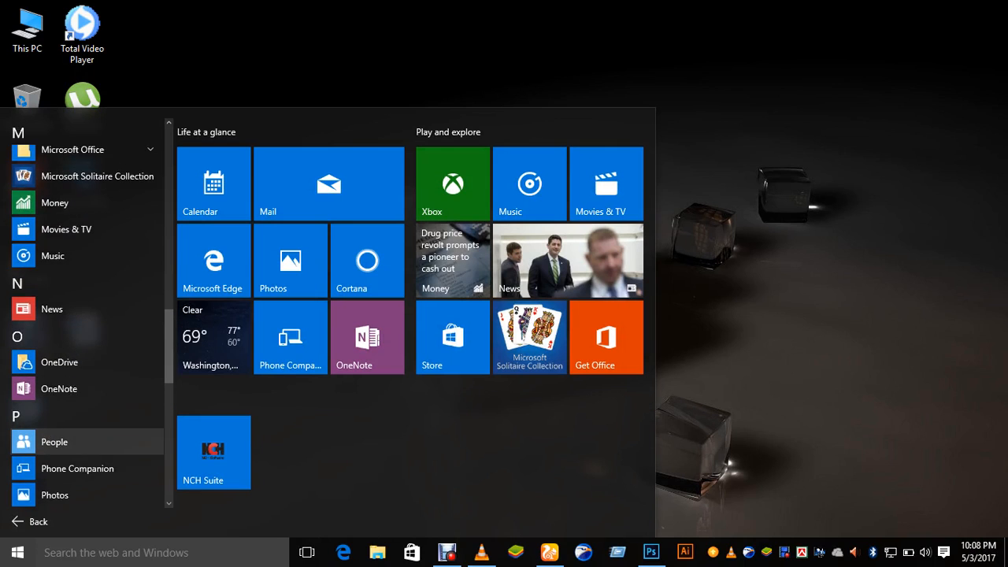
Launch Microsoft Excel 2010 from the Microsoft Office program group and maximize its window
left_click(72, 170)
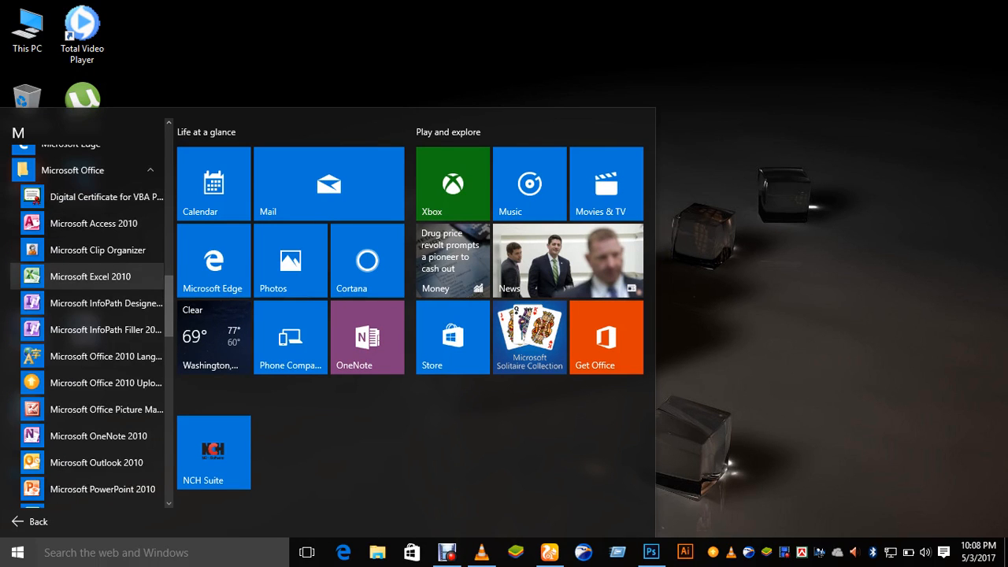
left_click(89, 277)
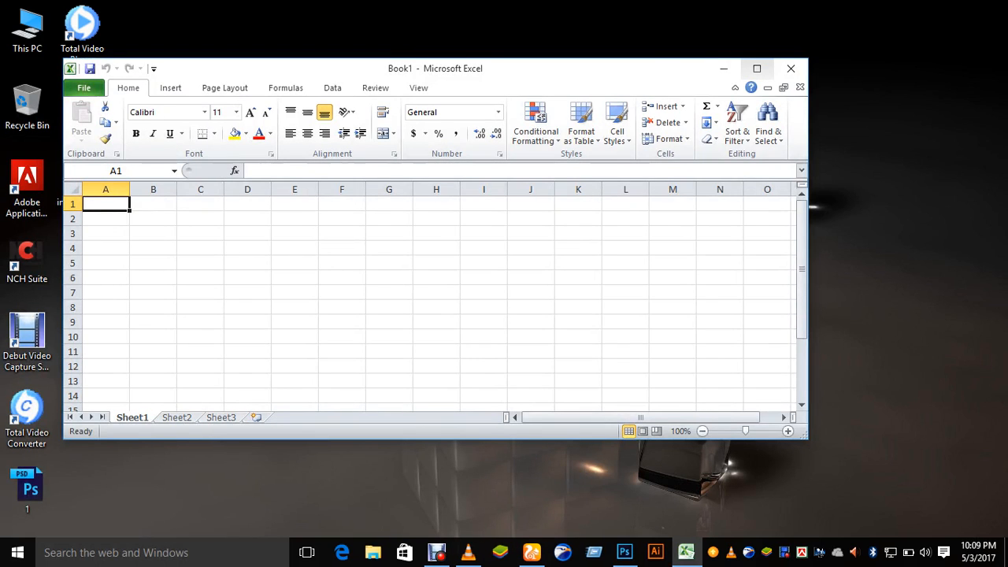
left_click(757, 69)
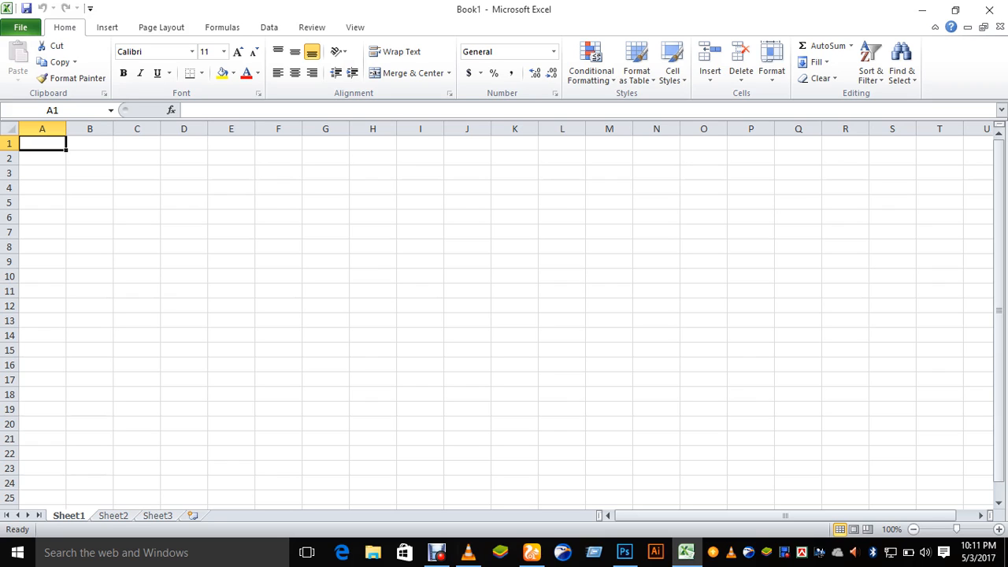
Highlight a large block of cells starting at A1, and return the selection to cell A1
left_click_drag(42, 144, 610, 351)
left_click(230, 247)
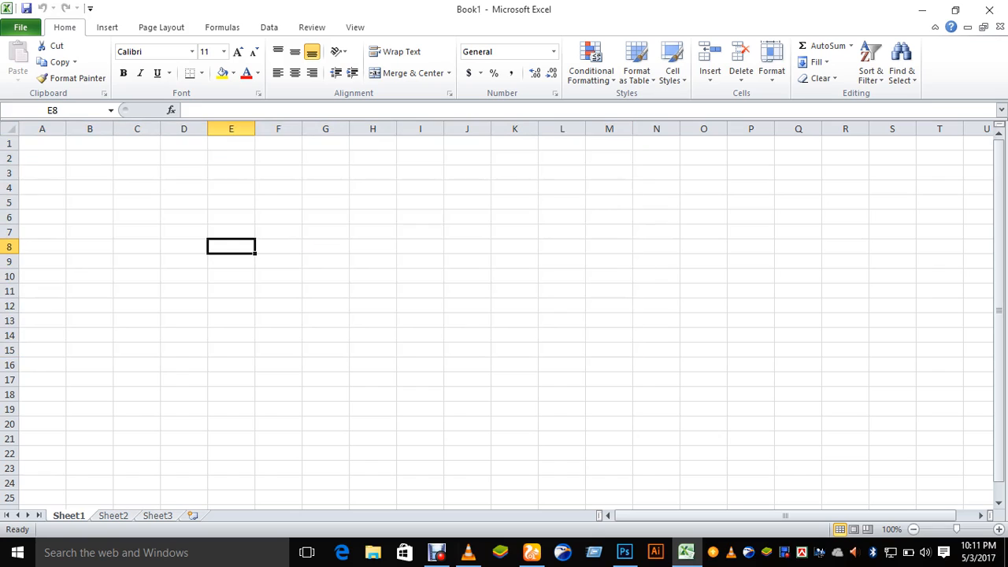
left_click(42, 144)
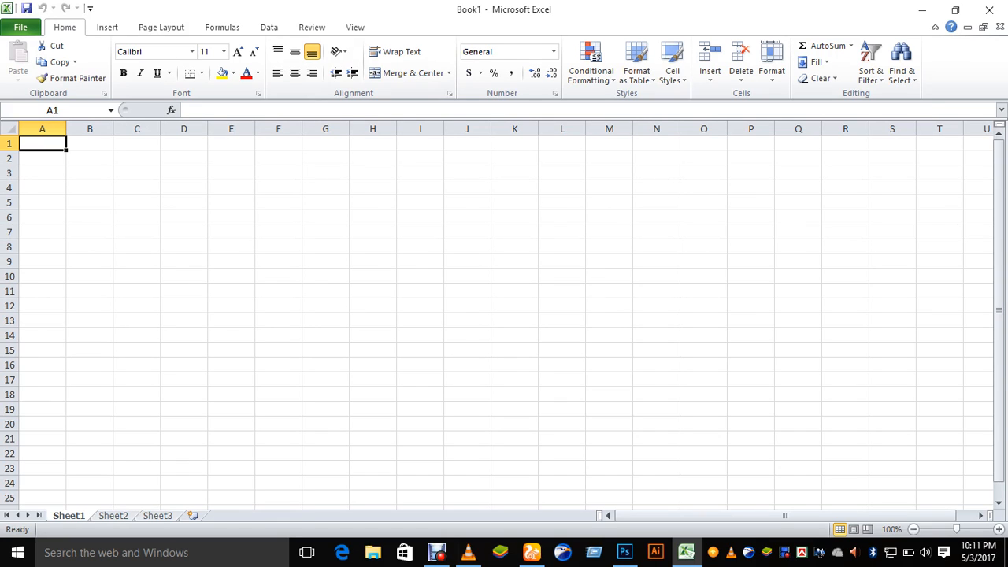
Switch through the worksheets to Sheet3 and go back to Sheet1
key("ctrl+Page_Down")
key("ctrl+Page_Down")
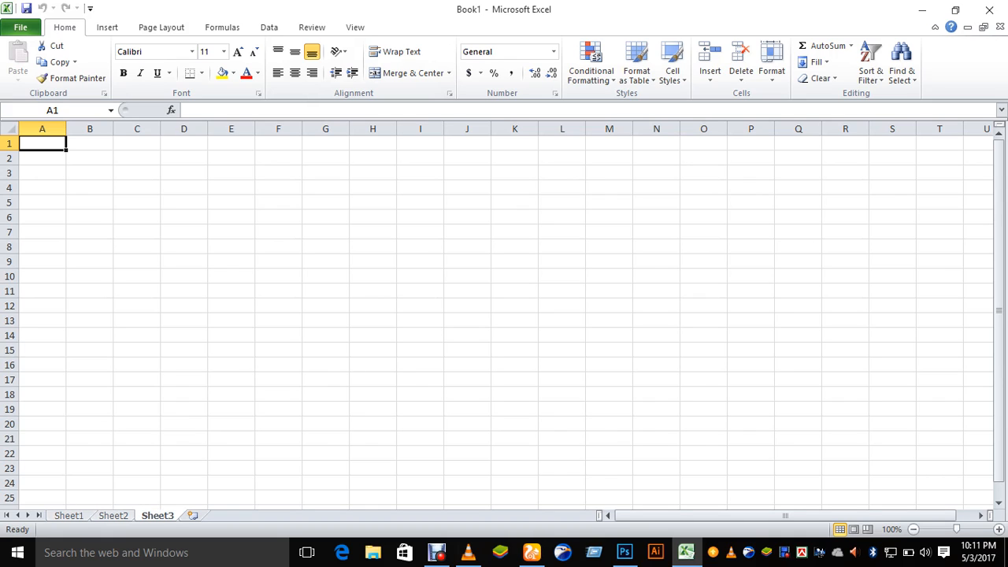
left_click(69, 516)
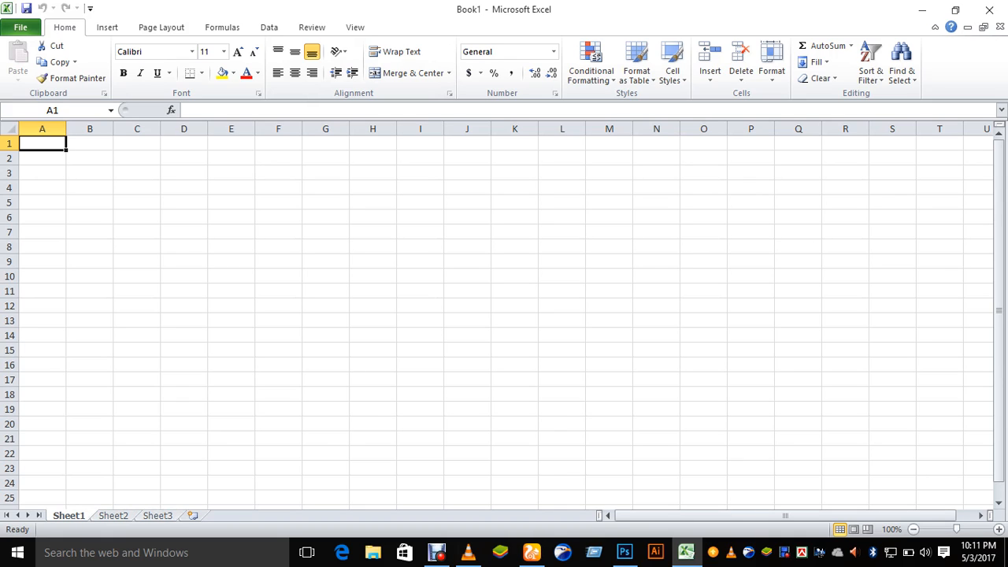
left_click(42, 172)
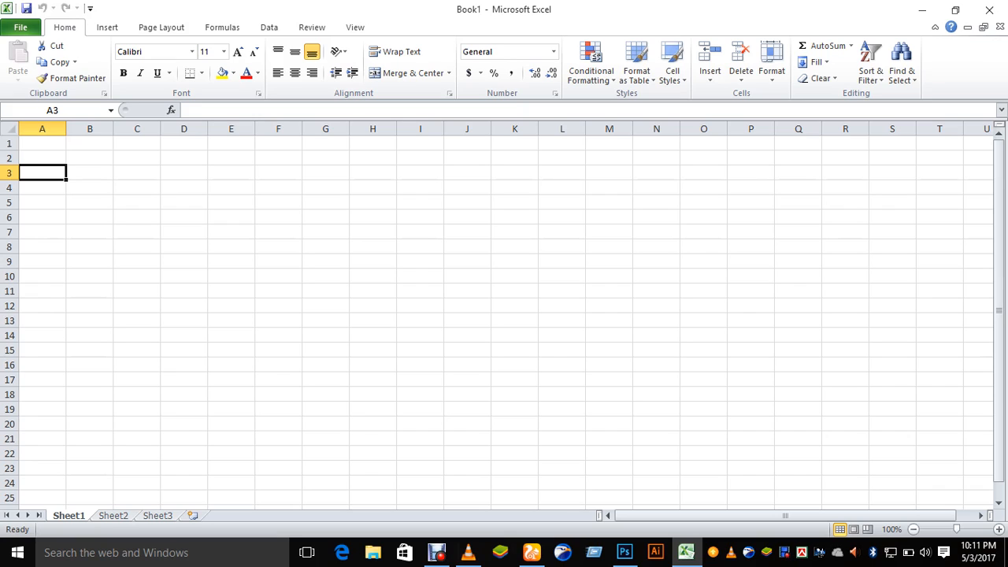
left_click(43, 144)
left_click(90, 158)
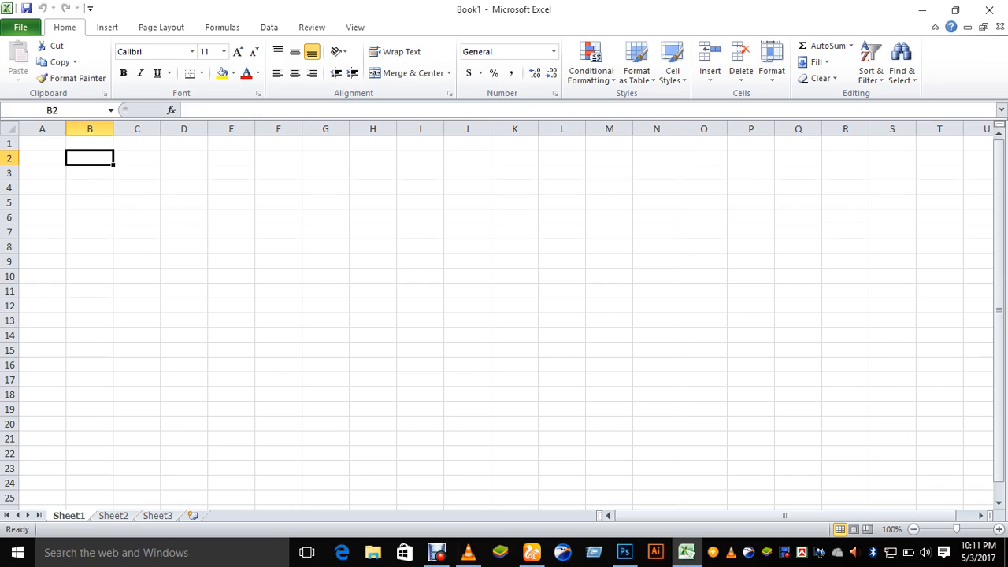
left_click(43, 143)
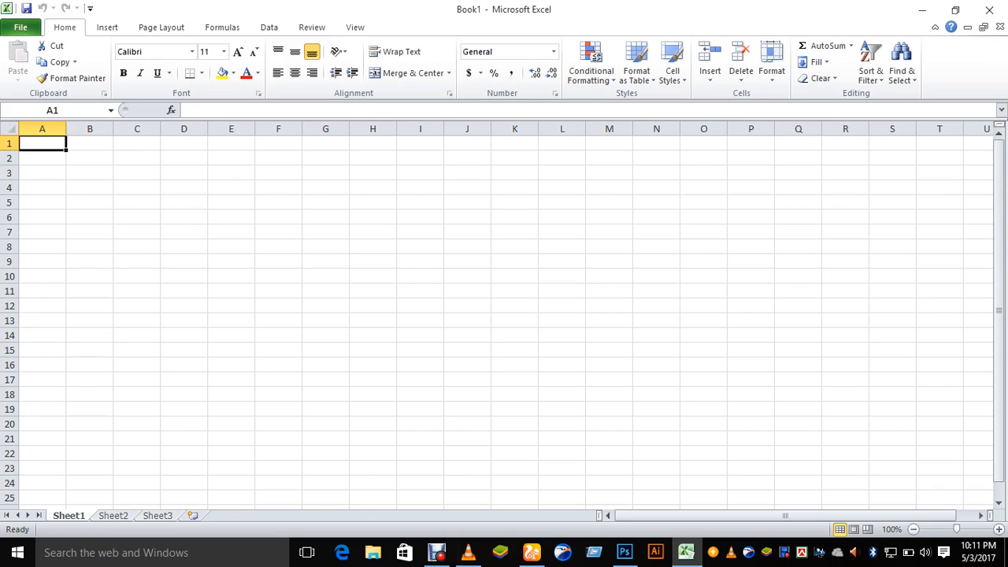
left_click(89, 159)
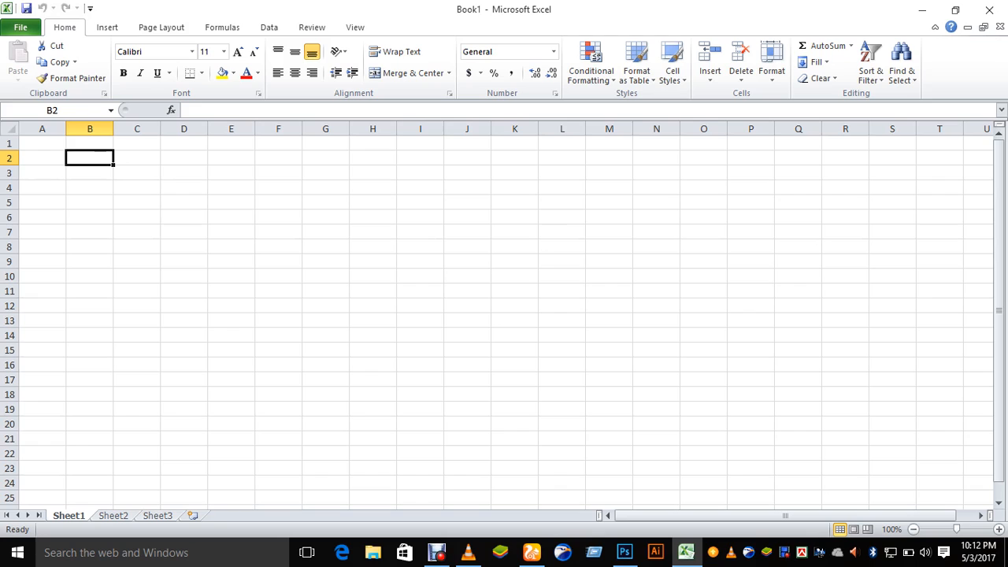
left_click(138, 173)
left_click(137, 188)
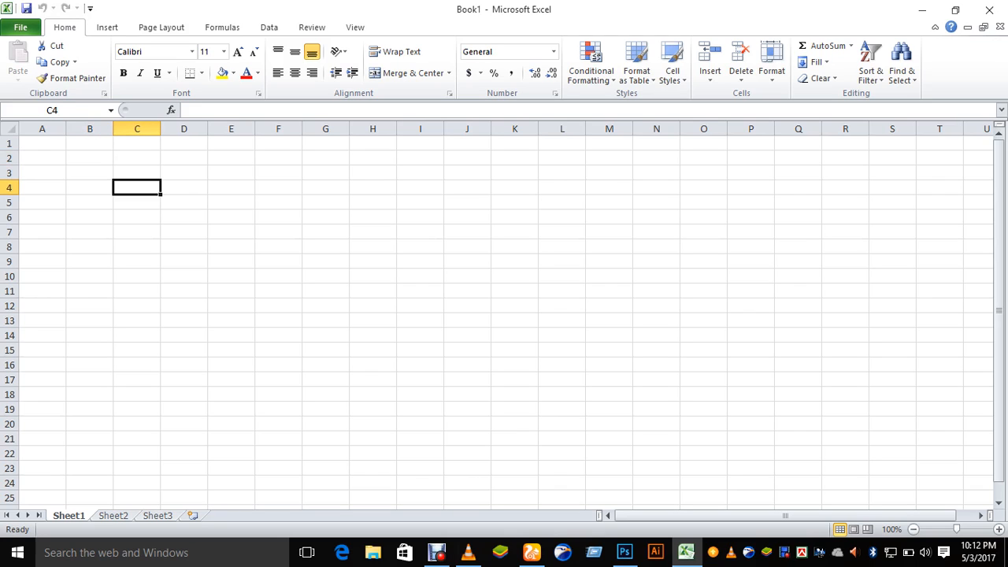
left_click(90, 202)
left_click(137, 203)
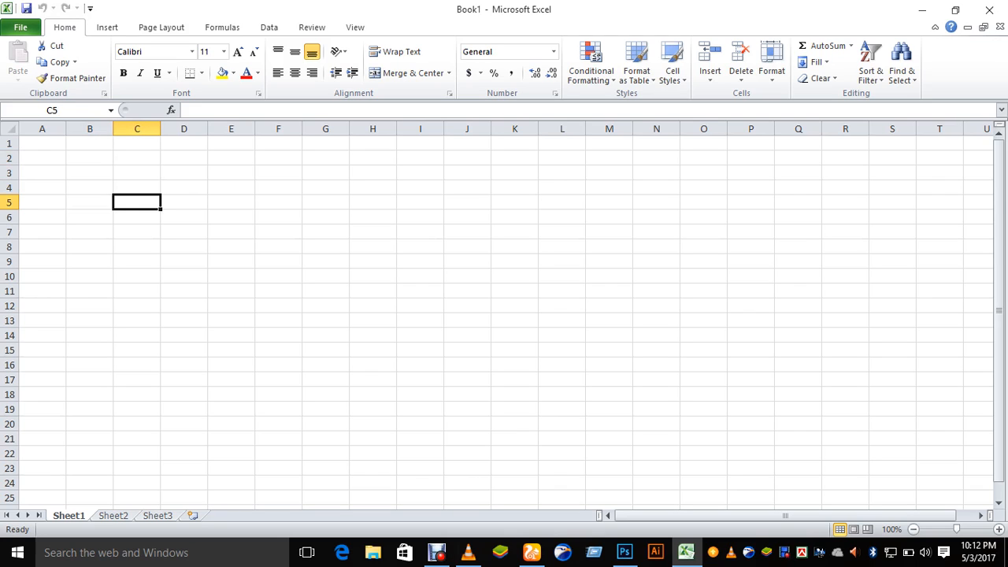
left_click(138, 217)
left_click(90, 202)
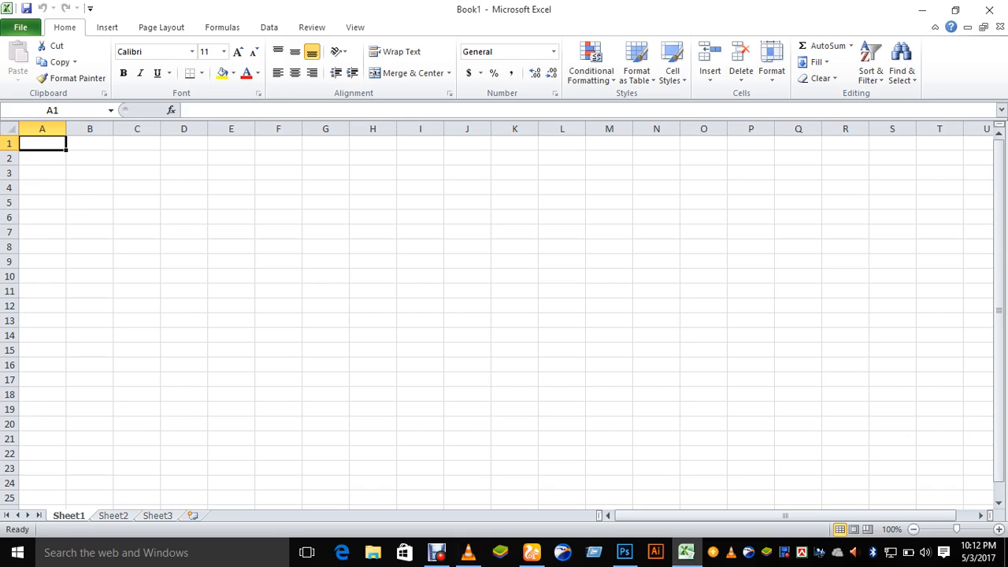
left_click(90, 159)
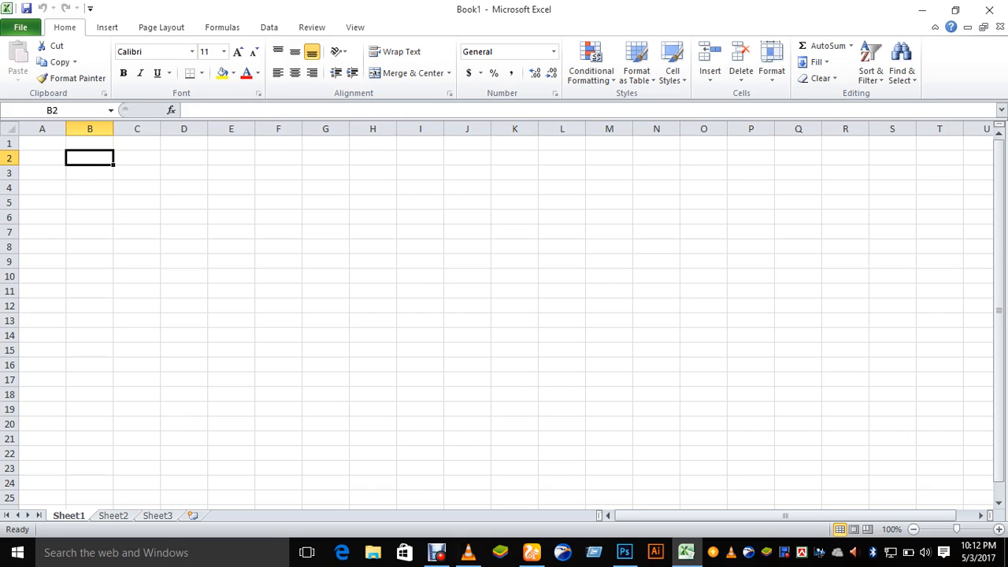
left_click(43, 144)
left_click_drag(42, 143, 278, 320)
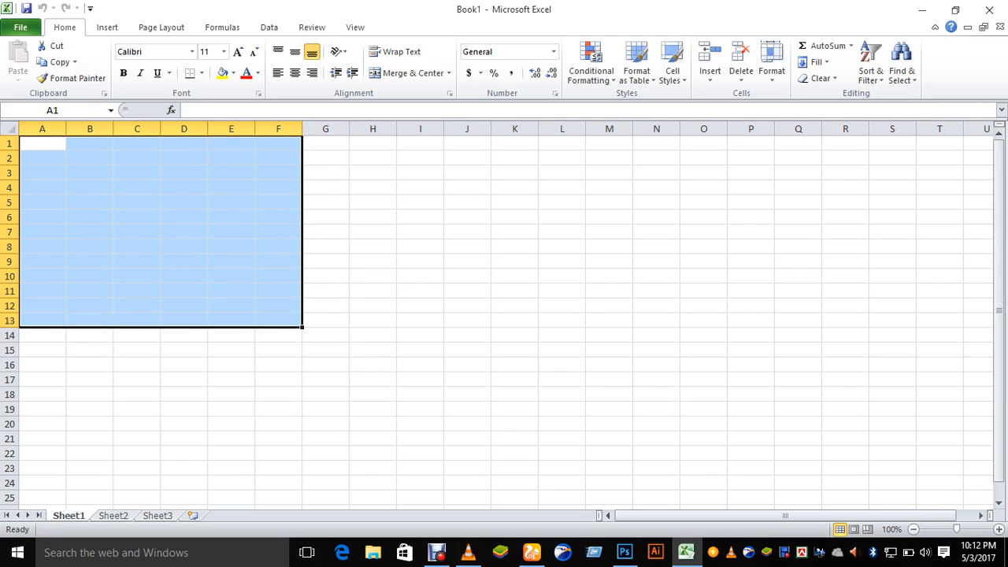
left_click(42, 143)
left_click(90, 159)
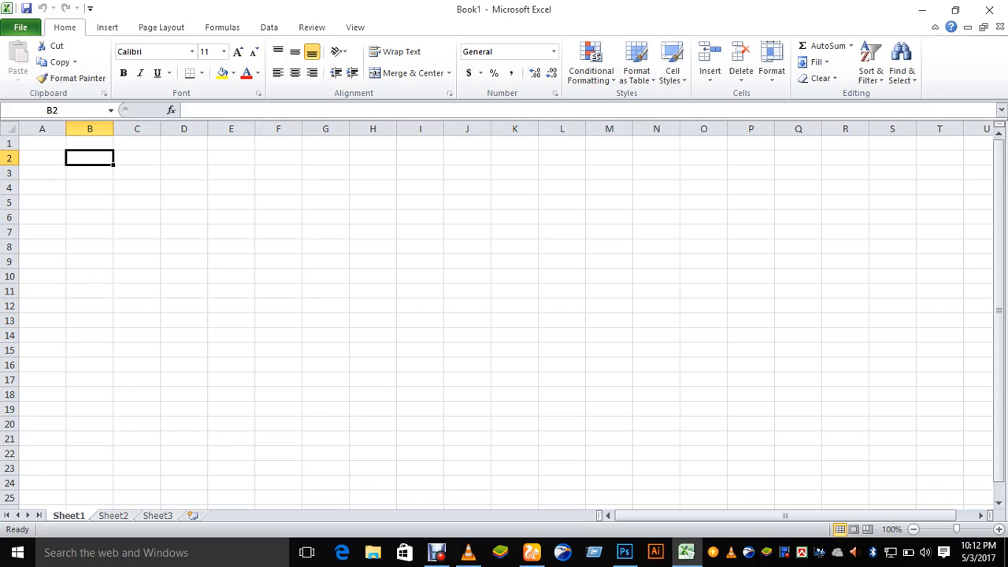
left_click(43, 143)
left_click(89, 158)
left_click(43, 143)
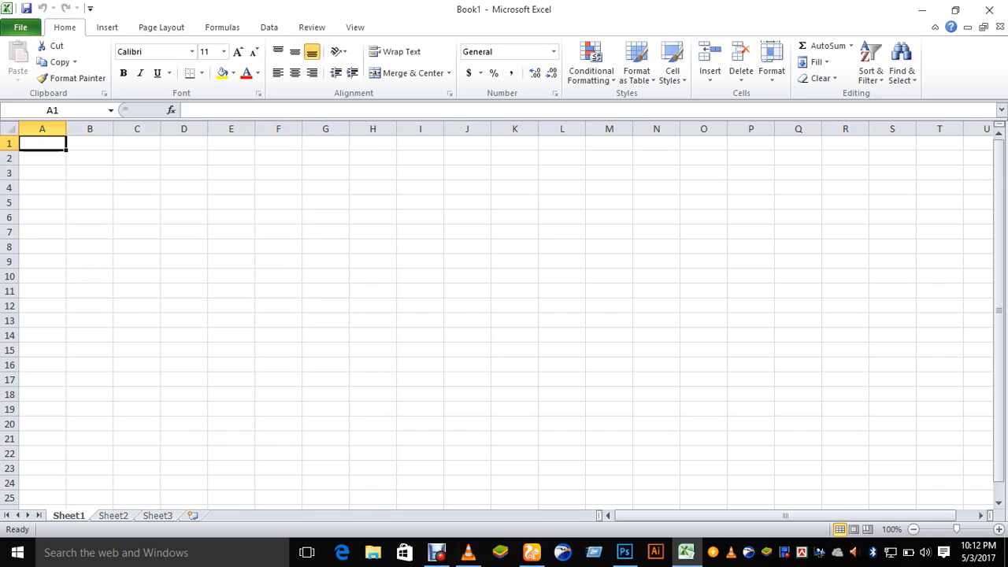
left_click(90, 159)
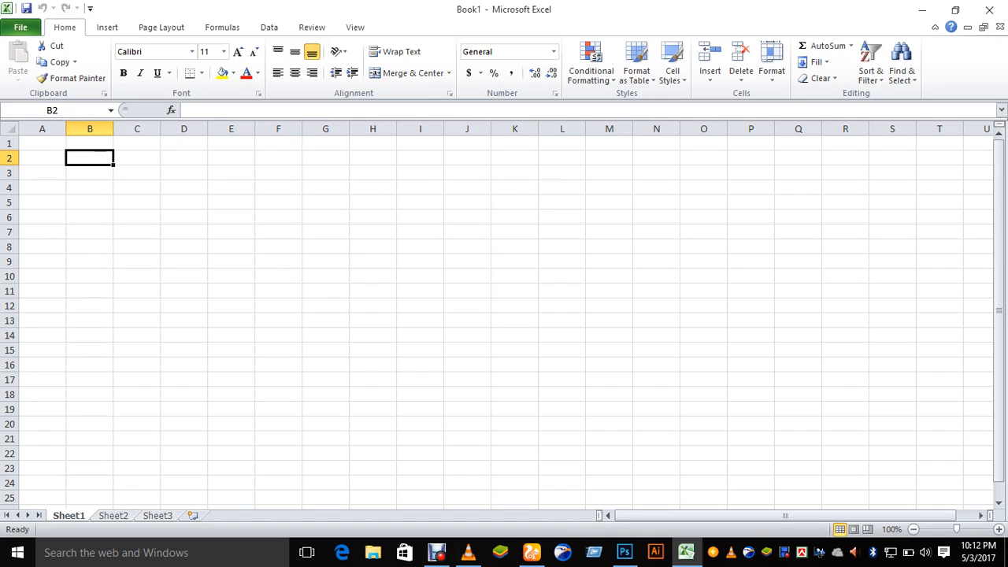
left_click(42, 143)
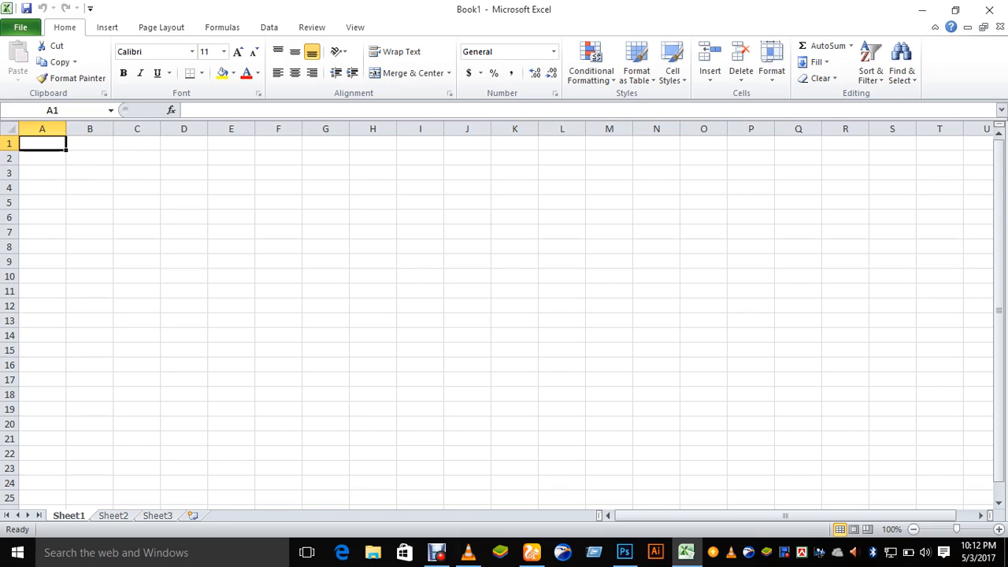
left_click(137, 202)
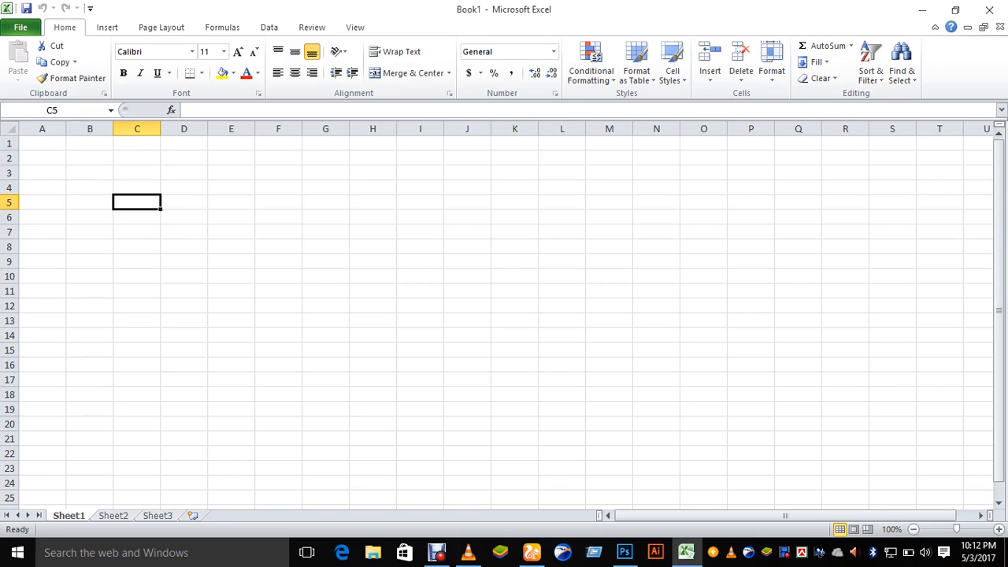
left_click(42, 144)
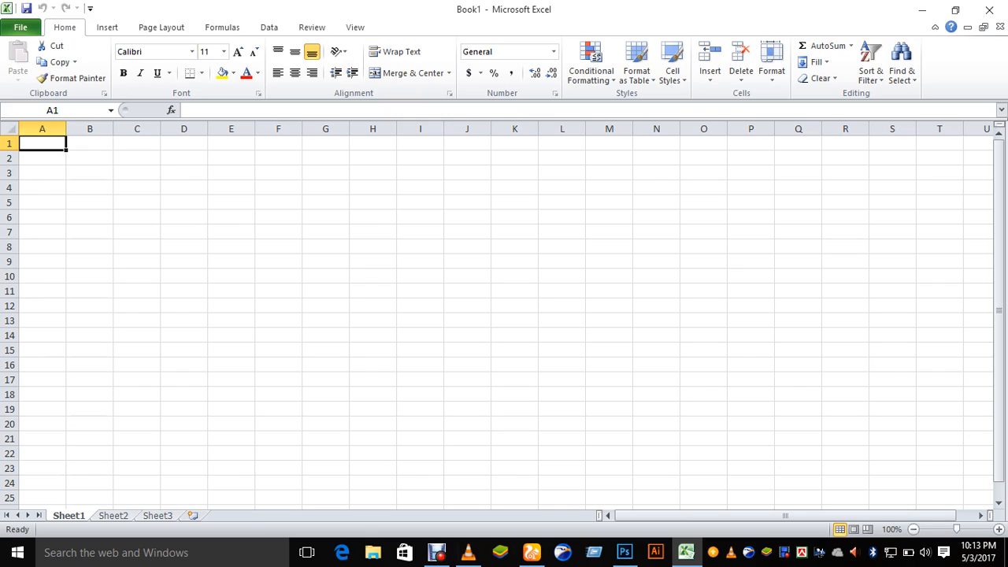
Zoom the worksheet to 190%, walk along row 1 to column Z to view the column letters, and return to A1
scroll(504, 315, "up", 6)
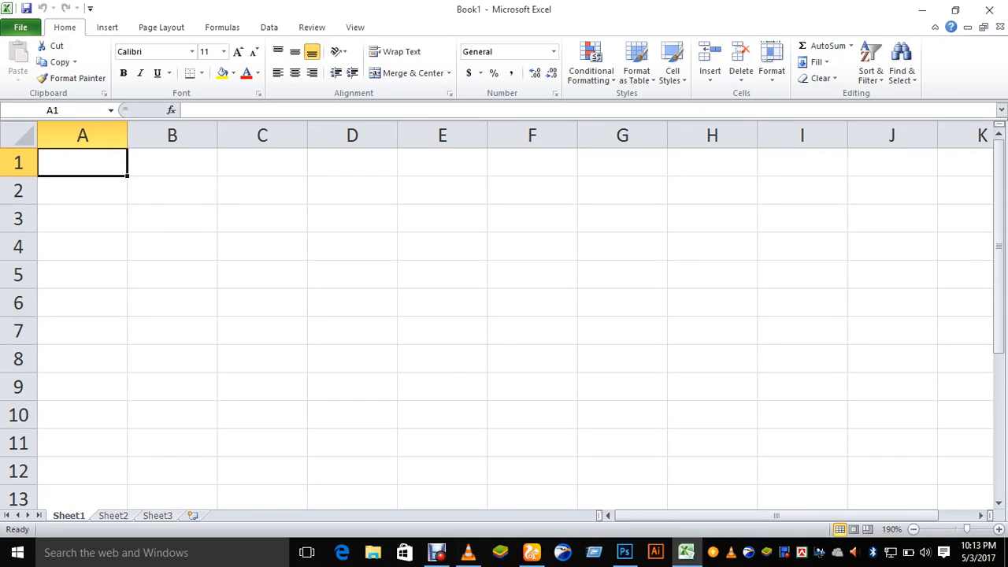
key("Right")
key("Right")
key("Right")
key("Right")
key("Right")
key("Right")
key("Right")
key("Right")
key("Right")
key("Right")
key("Right")
key("Right")
key("Right")
key("Right")
key("Right")
key("Right")
key("Right")
key("Right")
key("Right")
key("Right")
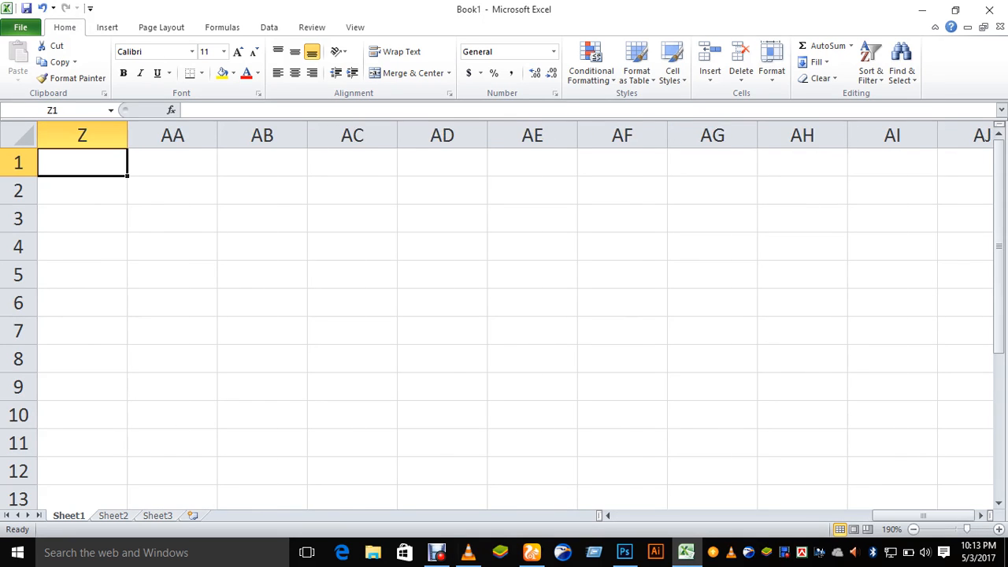
scroll(504, 316, "left", 8)
left_click(82, 162)
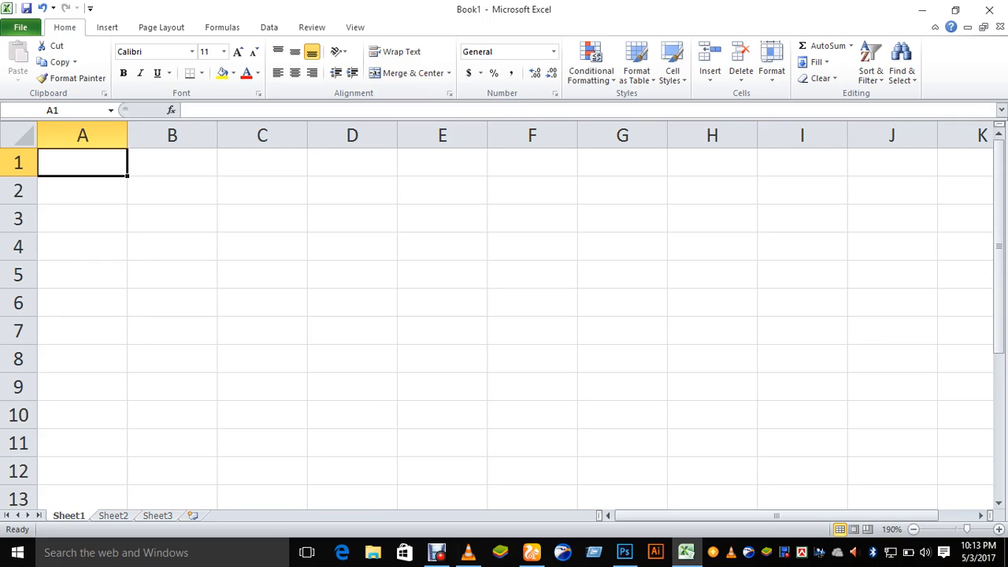
Jump to the last column of row 1 and to the last row of column A, returning to cell A1 each time
key("ctrl+Right")
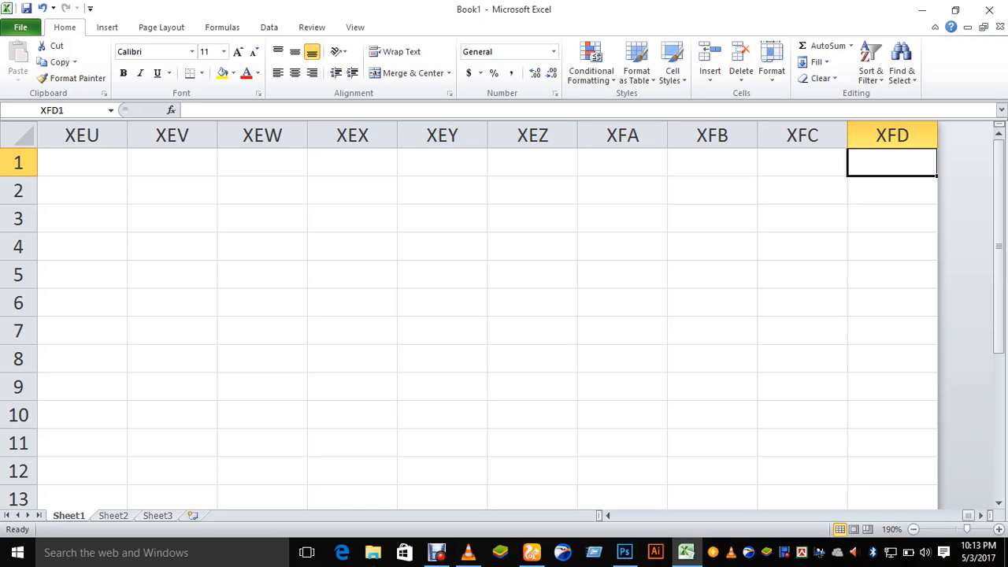
left_click(436, 553)
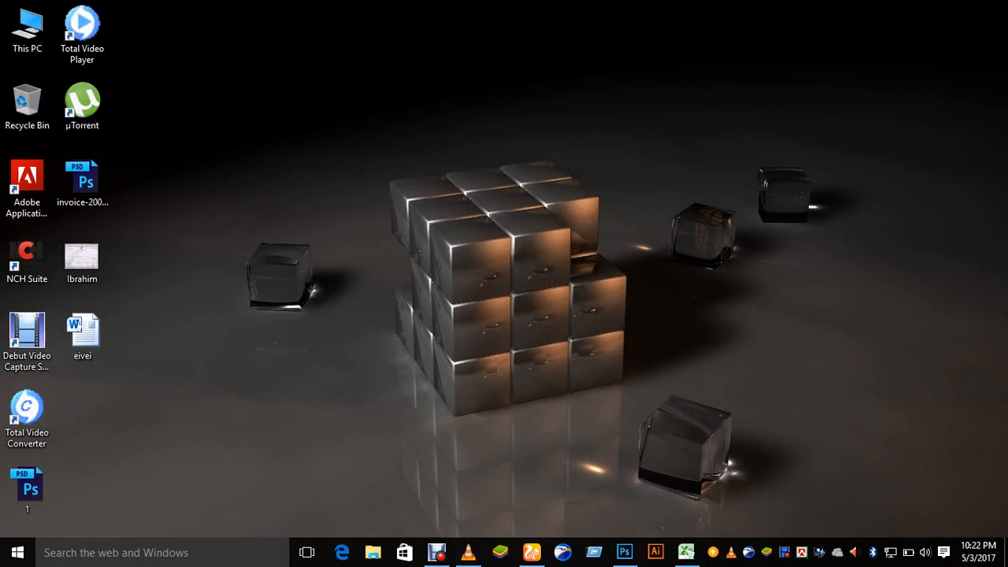
left_click(687, 552)
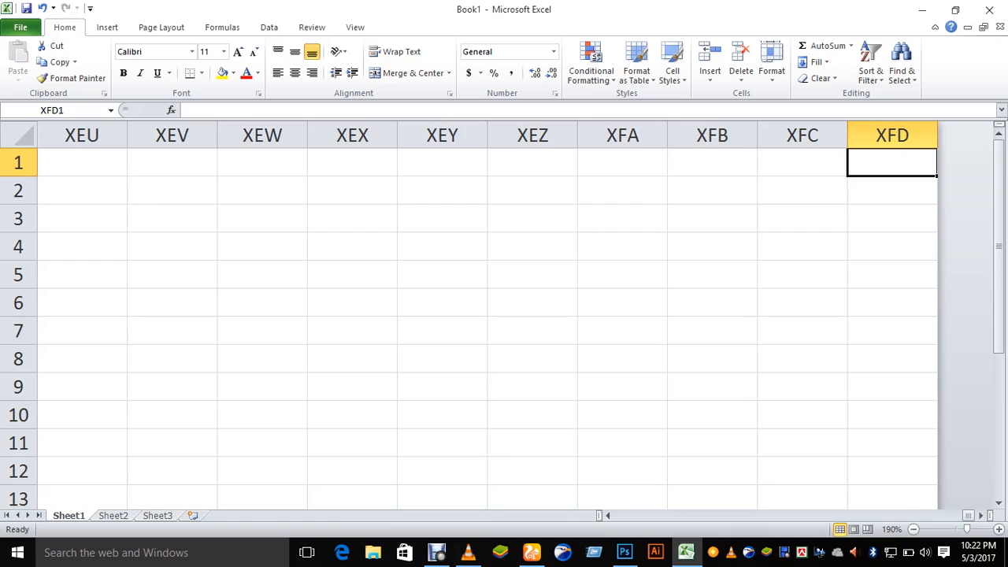
key("ctrl+Home")
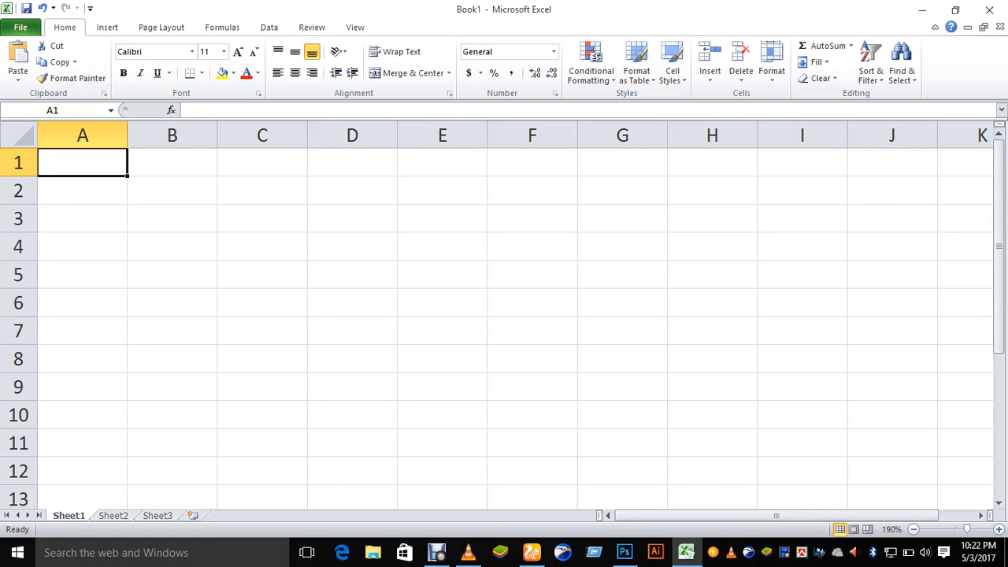
key("ctrl+Down")
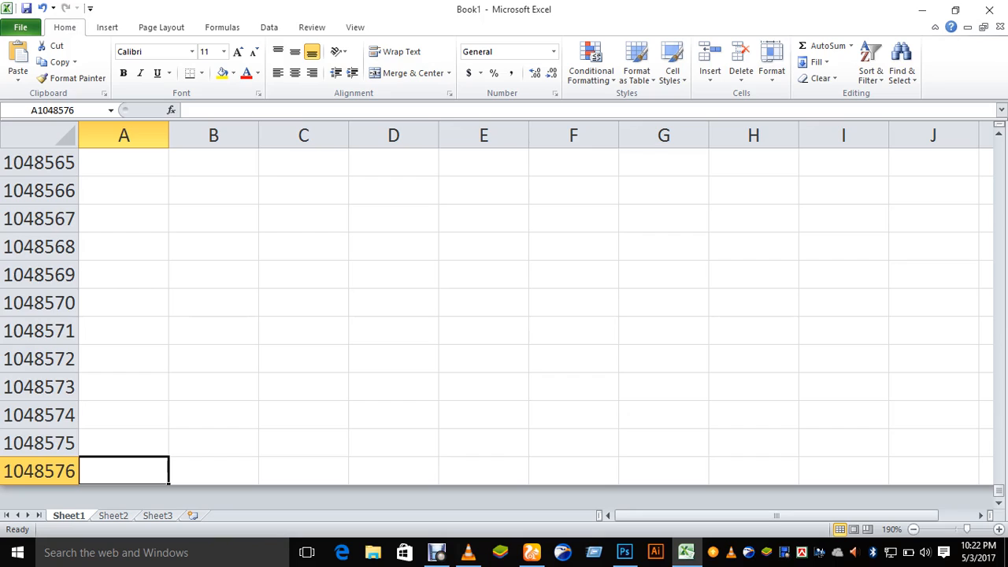
key("ctrl+Home")
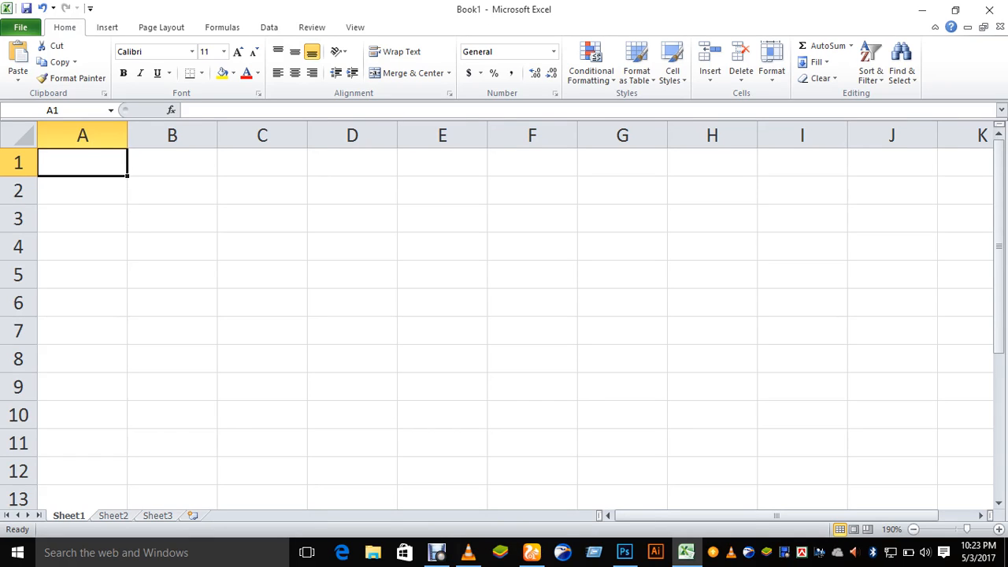
Step forward through Sheet2 and Sheet3 and back again to Sheet1
key("ctrl+Page_Down")
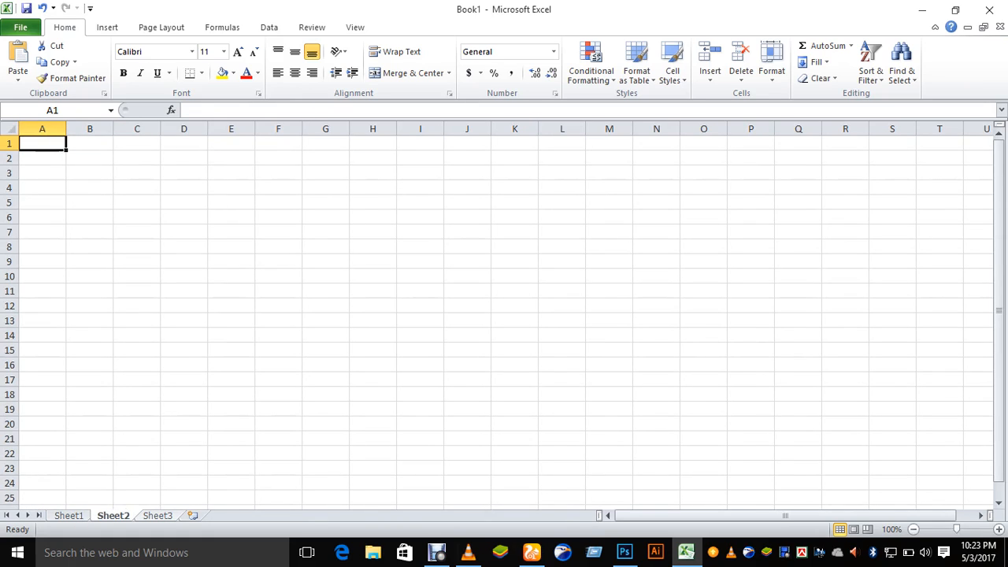
key("ctrl+Page_Down")
key("ctrl+Page_Up")
key("ctrl+Page_Up")
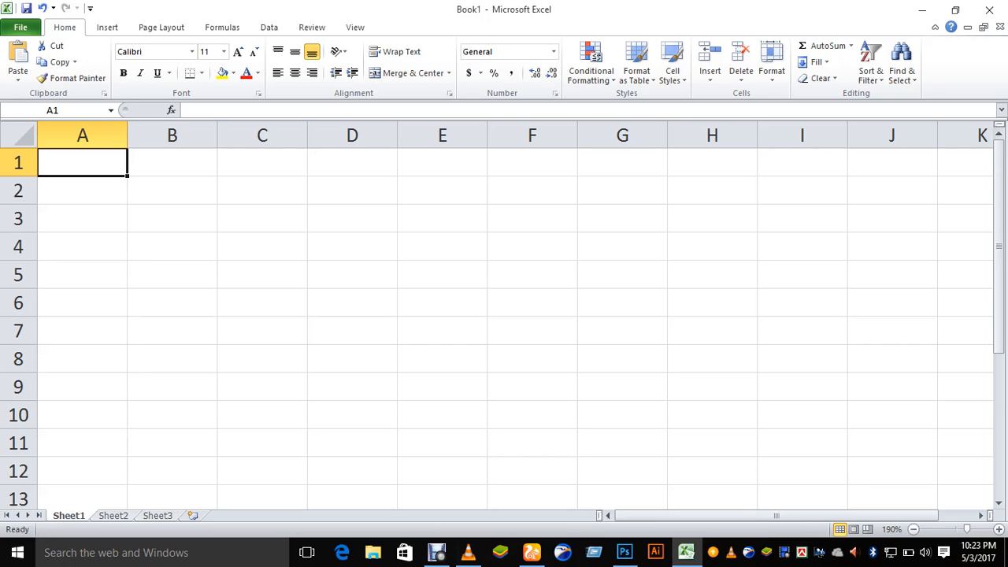
Zoom Sheet1 out to 55% and back in to 235%
scroll(504, 315, "down", 11)
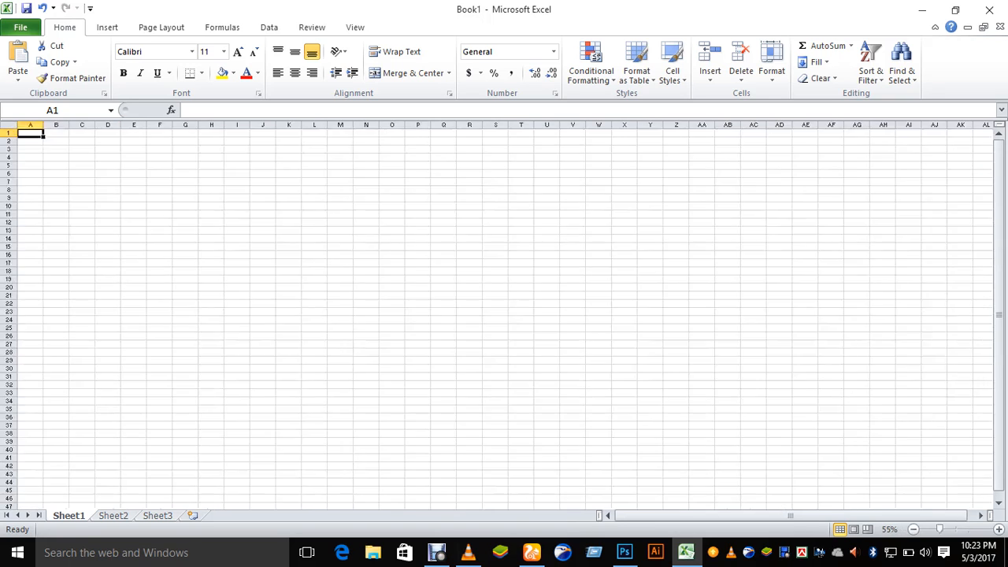
scroll(504, 315, "up", 8)
scroll(504, 315, "up", 5)
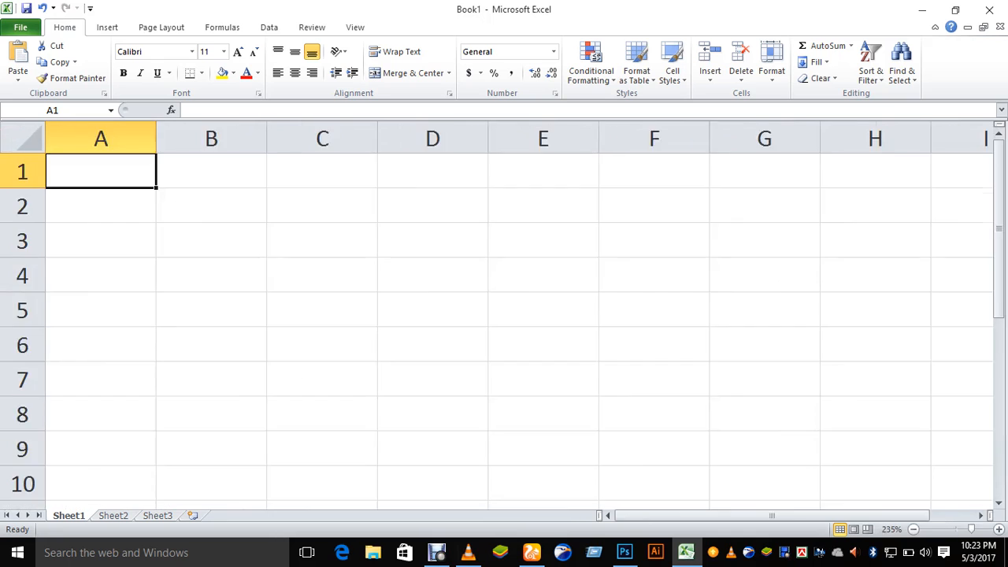
Zoom Sheet1 to 160%, step from A1 through B2 to B3, and return to A1
scroll(504, 315, "down", 7)
scroll(505, 316, "up", 6)
scroll(504, 315, "down", 3)
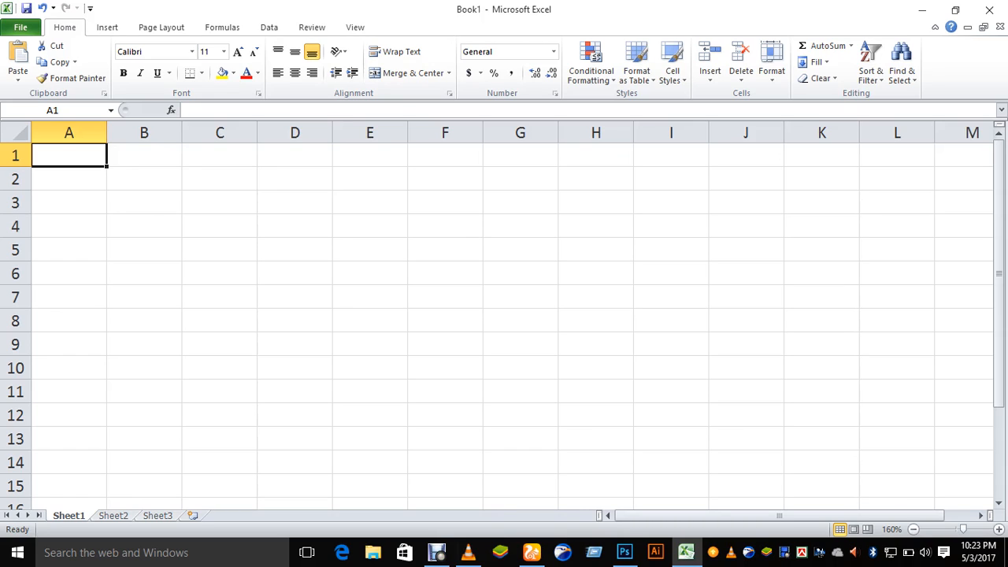
key("Right")
key("Down")
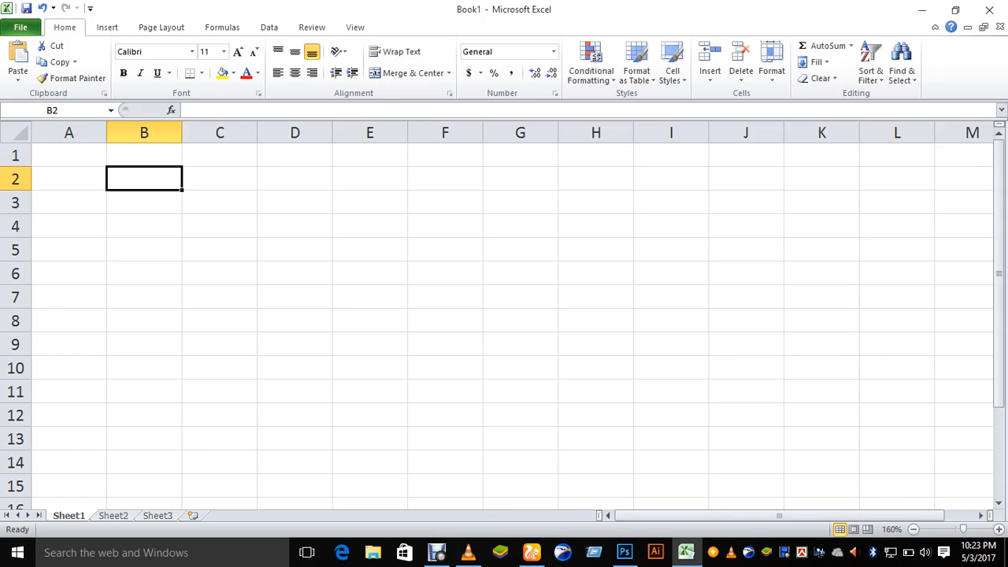
key("Down")
key("ctrl+Home")
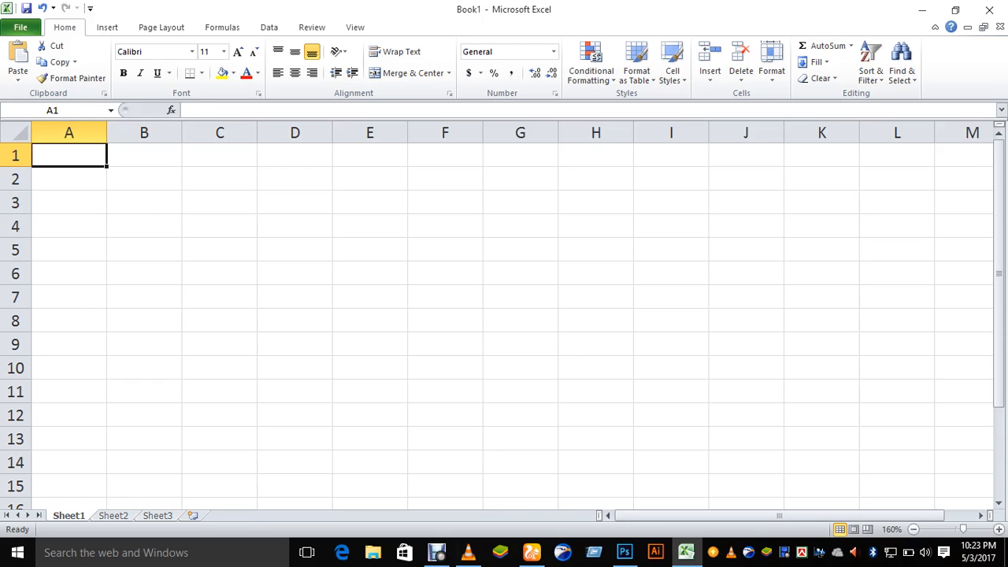
Step diagonally from A1 through B2 and C3 to D4, then reselect A1
key("Right")
key("Down")
key("Right")
key("Down")
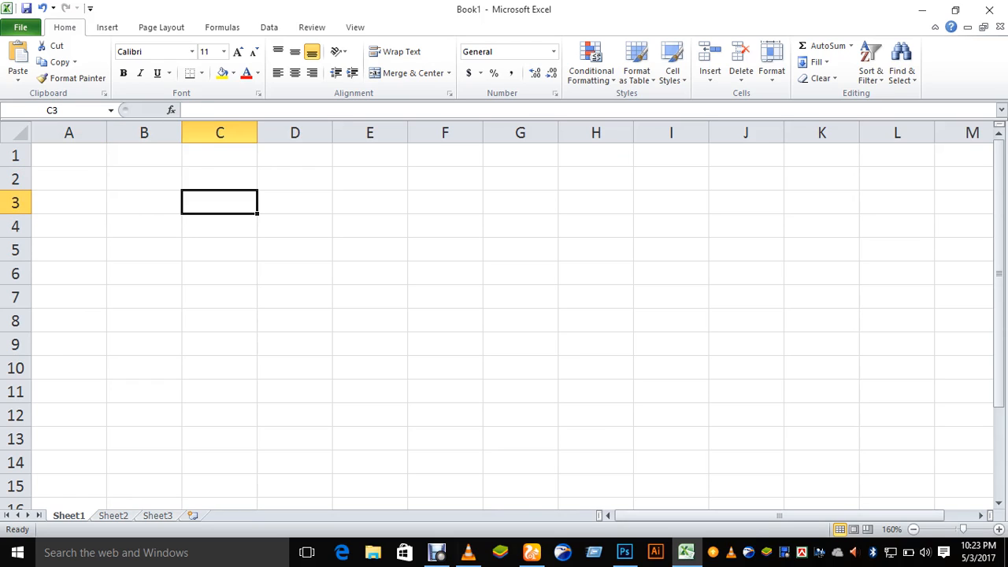
key("Right")
key("Down")
left_click(69, 155)
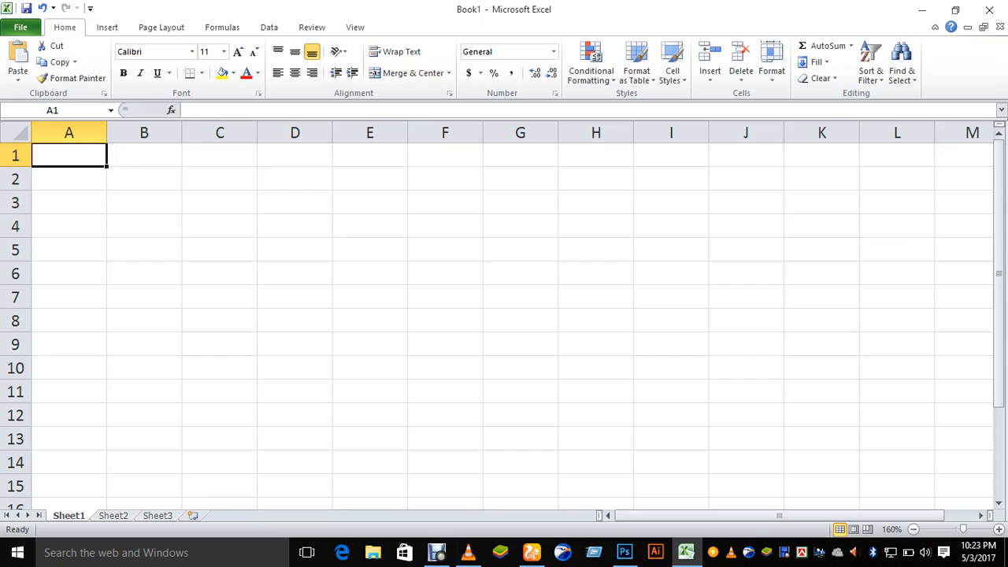
Select cells B2 and C3 in turn, then alternate between A1 and B2, ending on A1
left_click(144, 179)
left_click(219, 202)
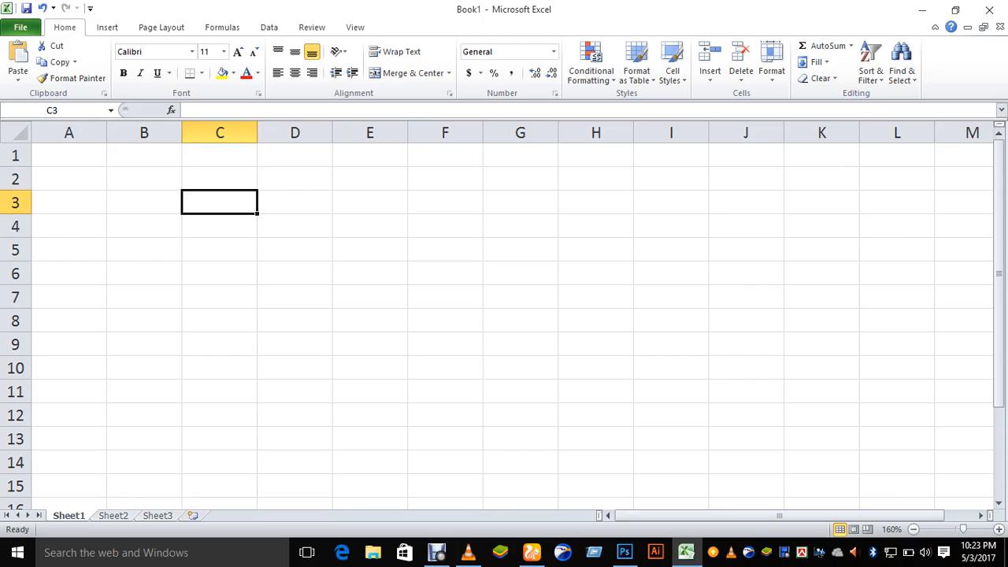
left_click(69, 156)
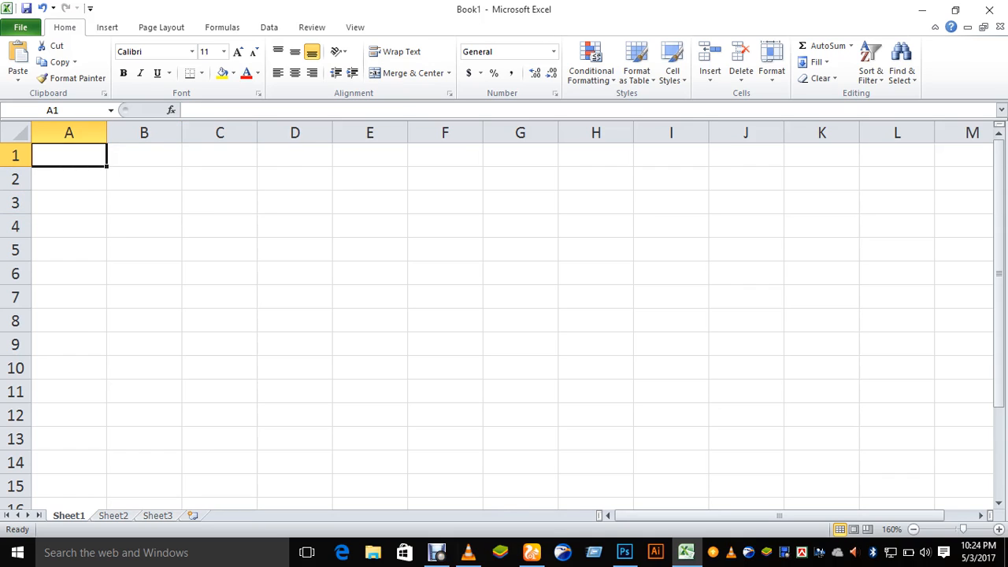
left_click(144, 179)
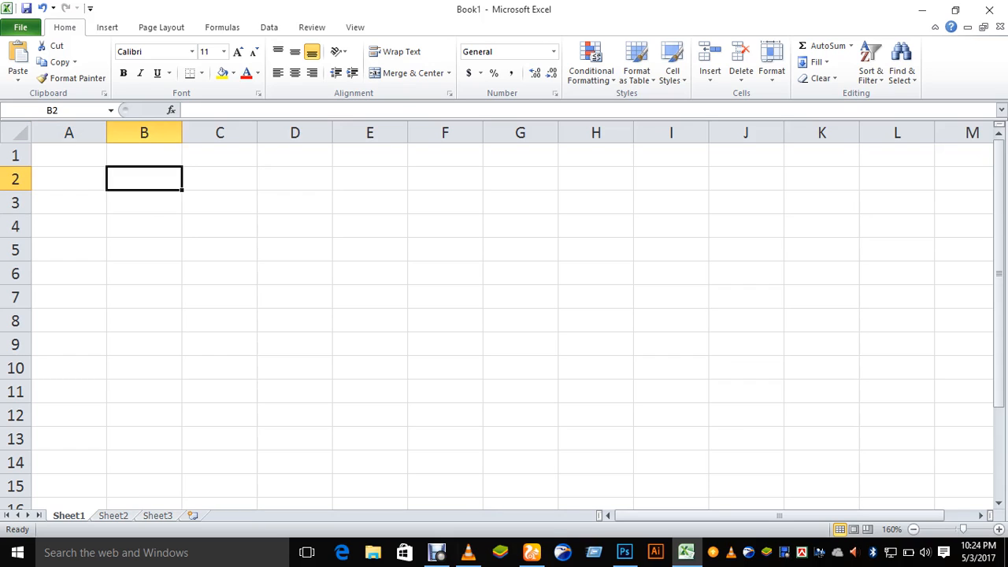
left_click(69, 155)
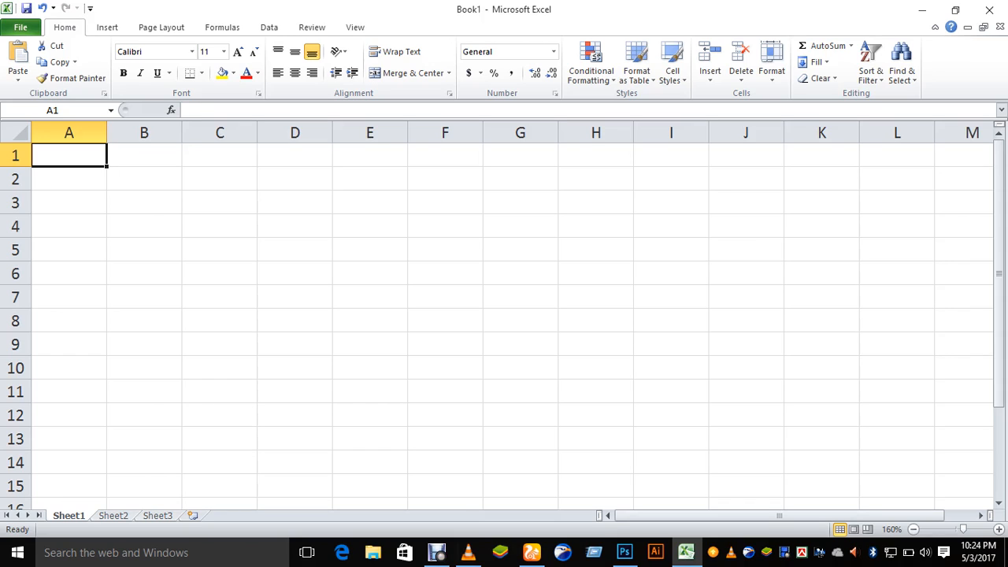
Select cells B2, A1, A2, B2 and A3 one after another and return to A1
left_click(144, 179)
left_click(69, 155)
left_click(69, 179)
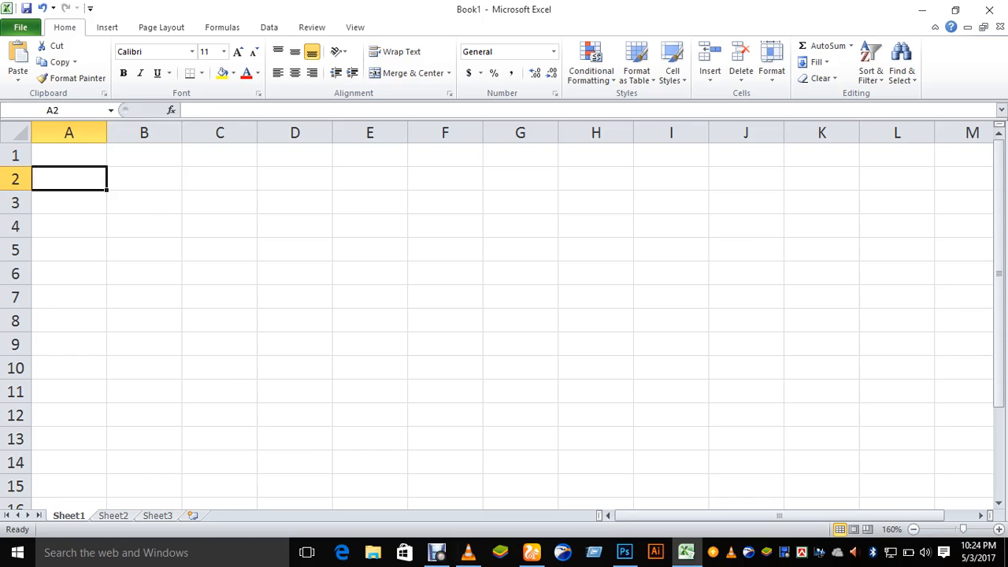
left_click(144, 178)
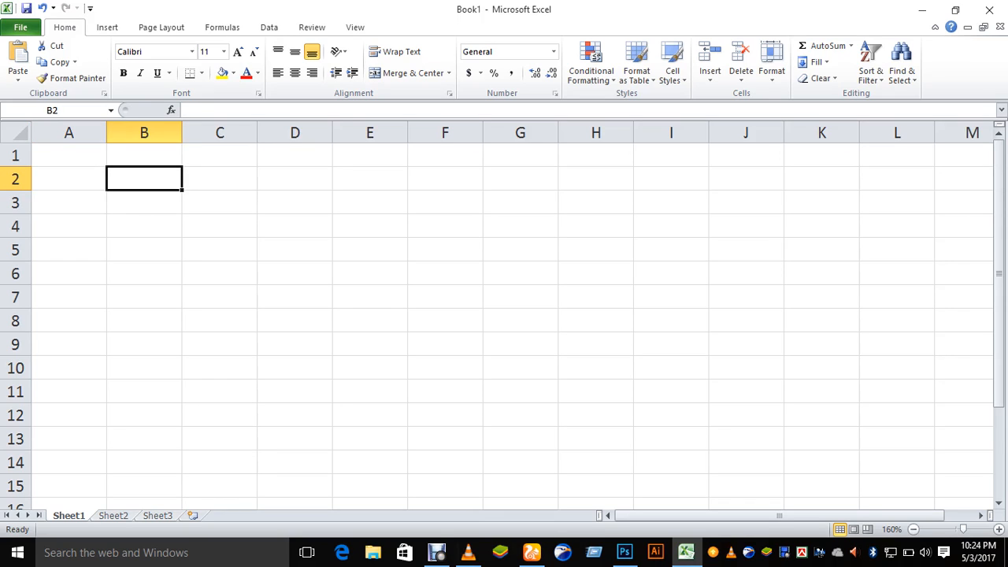
left_click(70, 202)
left_click(69, 156)
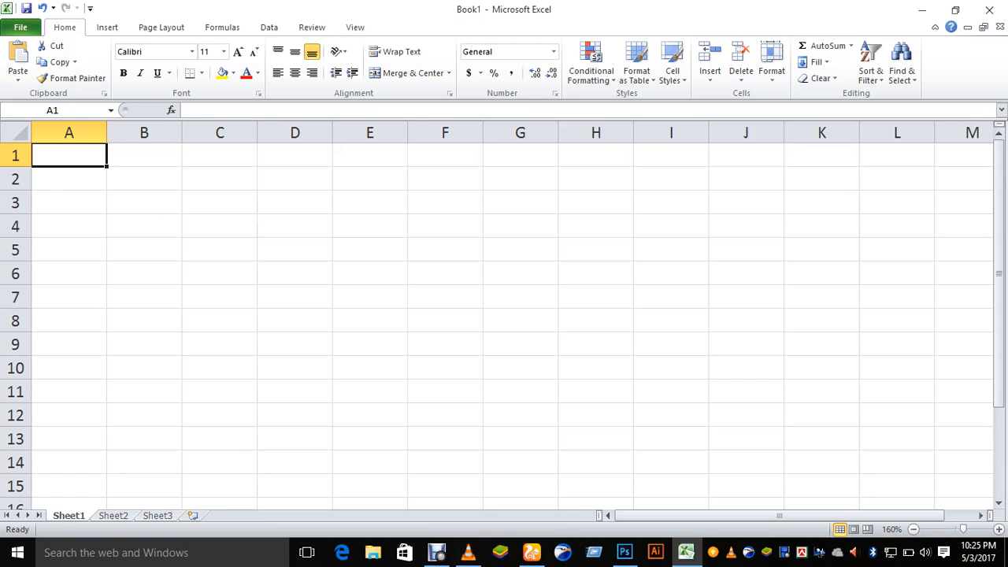
Alternate between B2 and A1, select B3, and return to A1
left_click(145, 179)
left_click(68, 155)
left_click(144, 178)
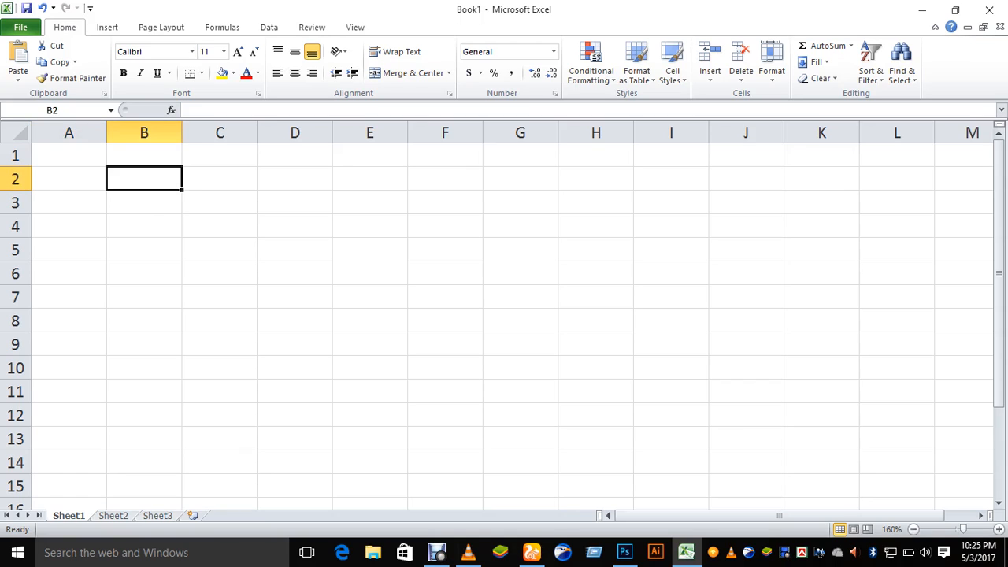
left_click(144, 202)
left_click(69, 156)
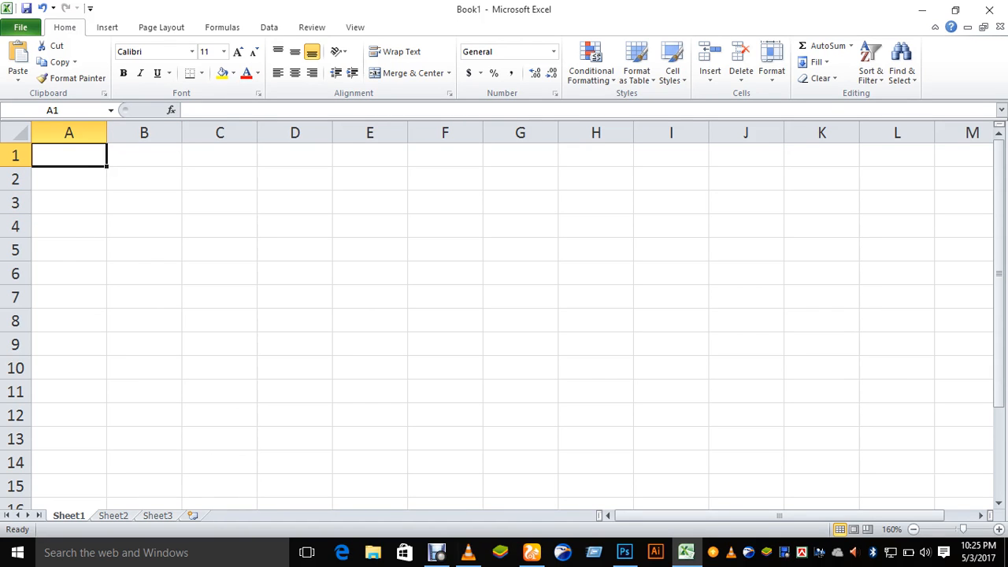
Zoom Sheet1 out to 25% and in to 220%, return to A1, and settle the zoom at 175%
scroll(496, 315, "down", 9)
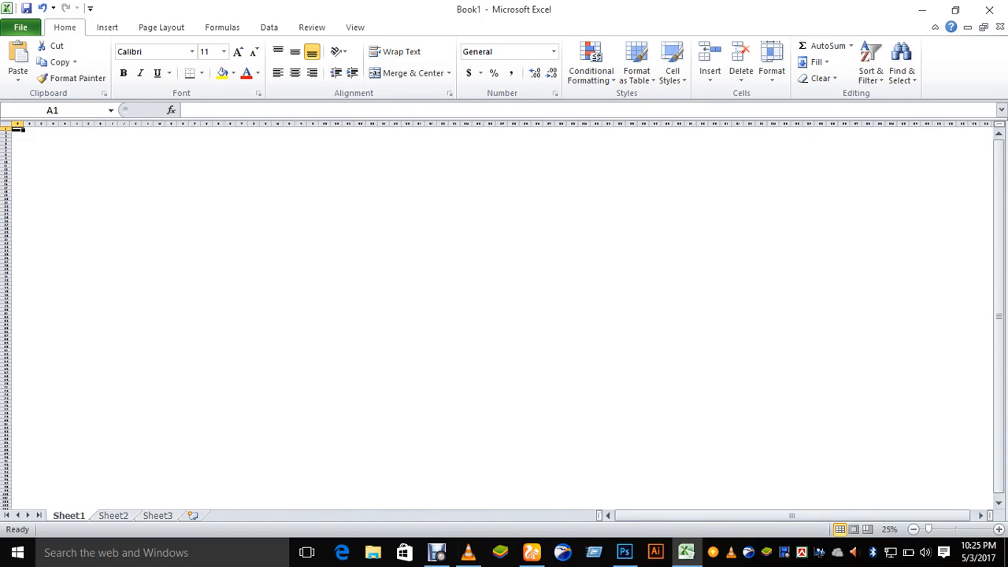
scroll(496, 316, "up", 13)
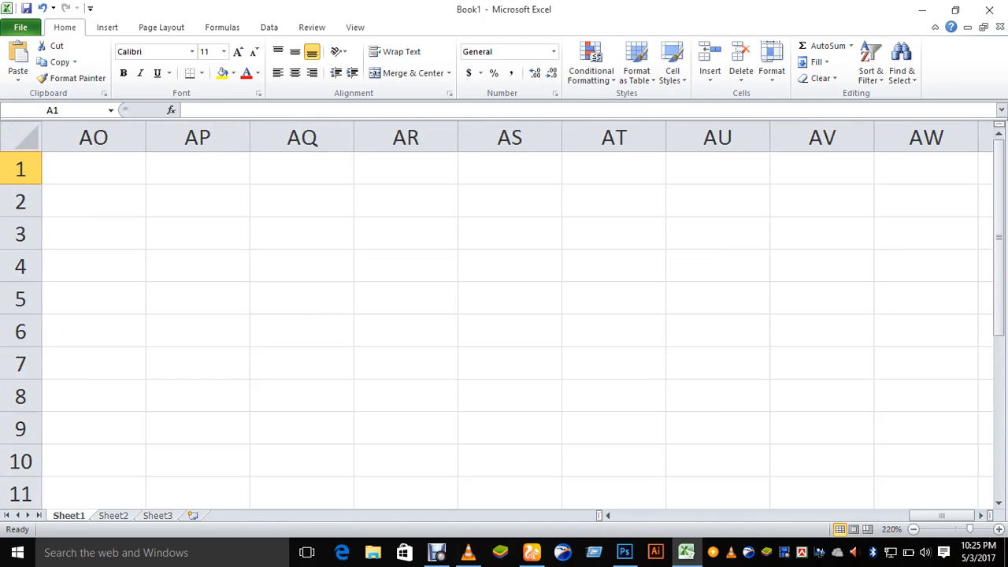
key("ctrl+Home")
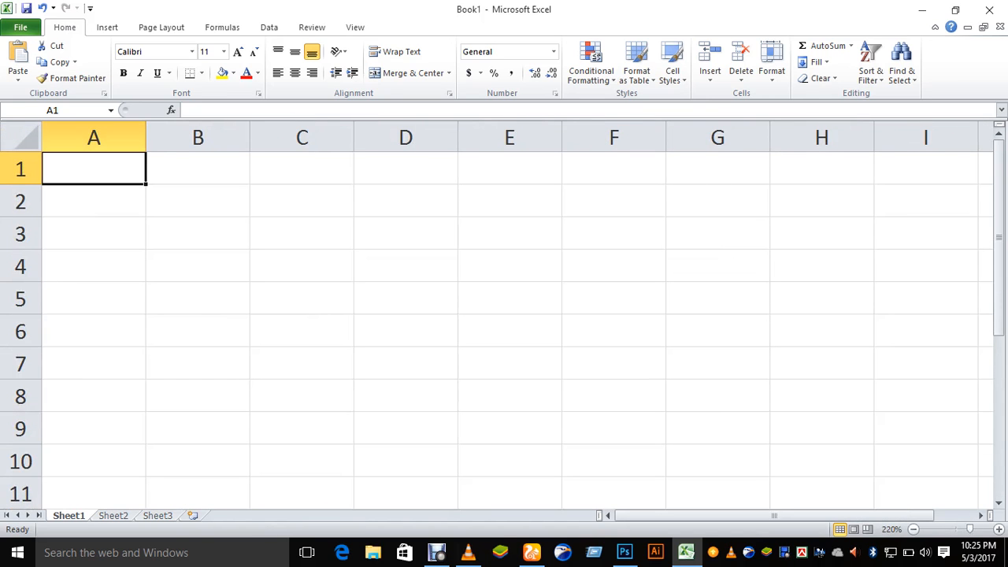
scroll(497, 315, "down", 3)
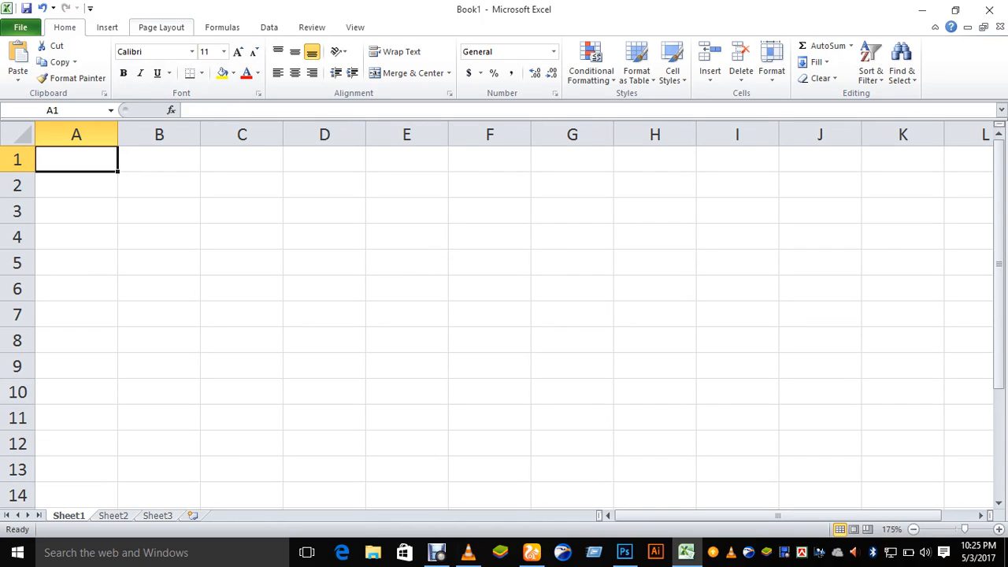
Set the paper size to A4 in the Page Setup dialog
left_click(160, 27)
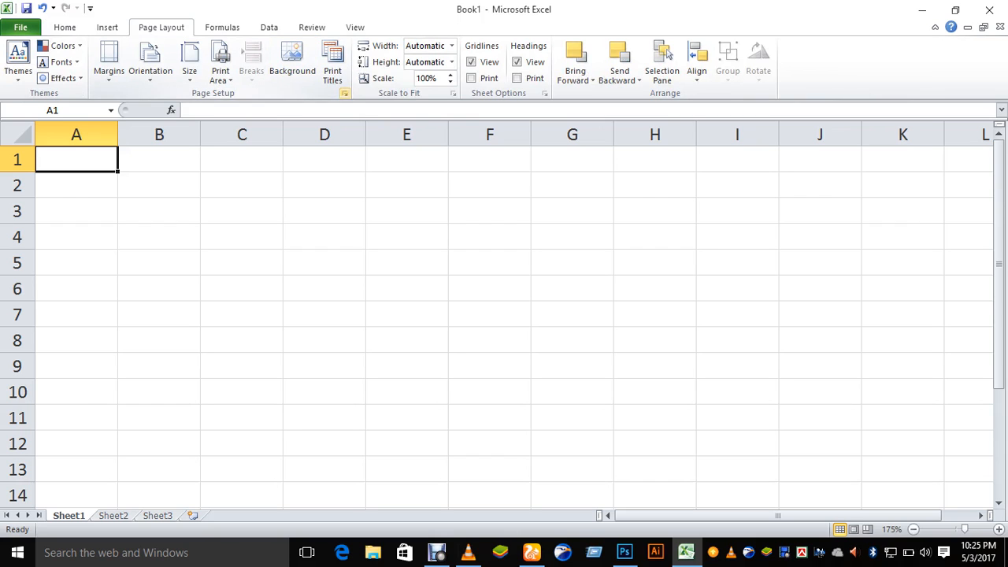
left_click(345, 93)
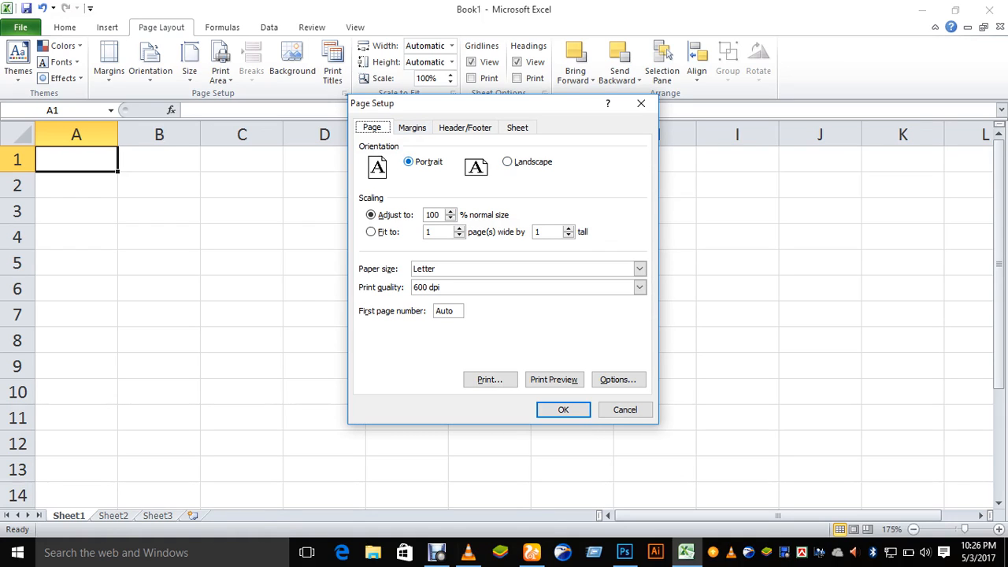
left_click(639, 269)
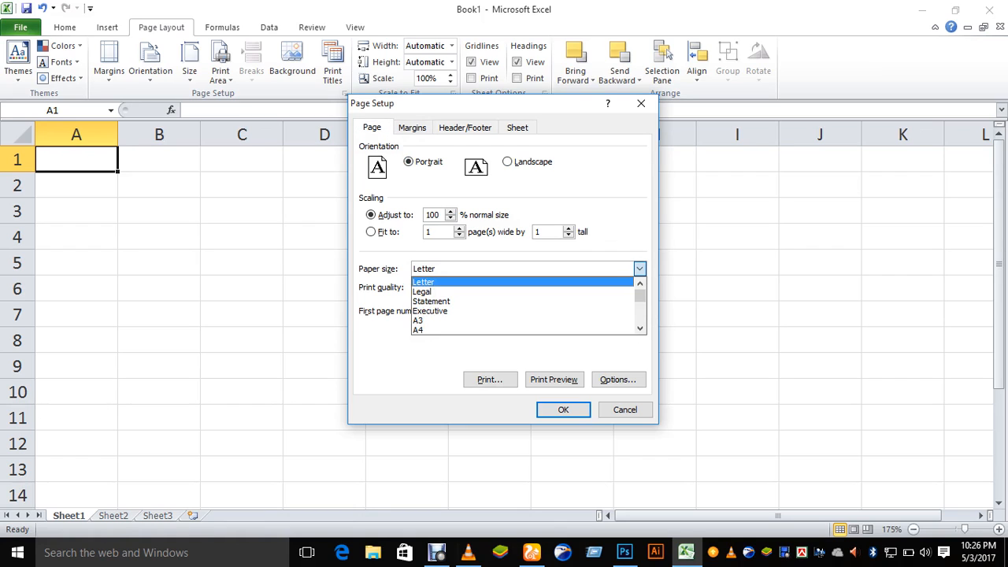
left_click(441, 329)
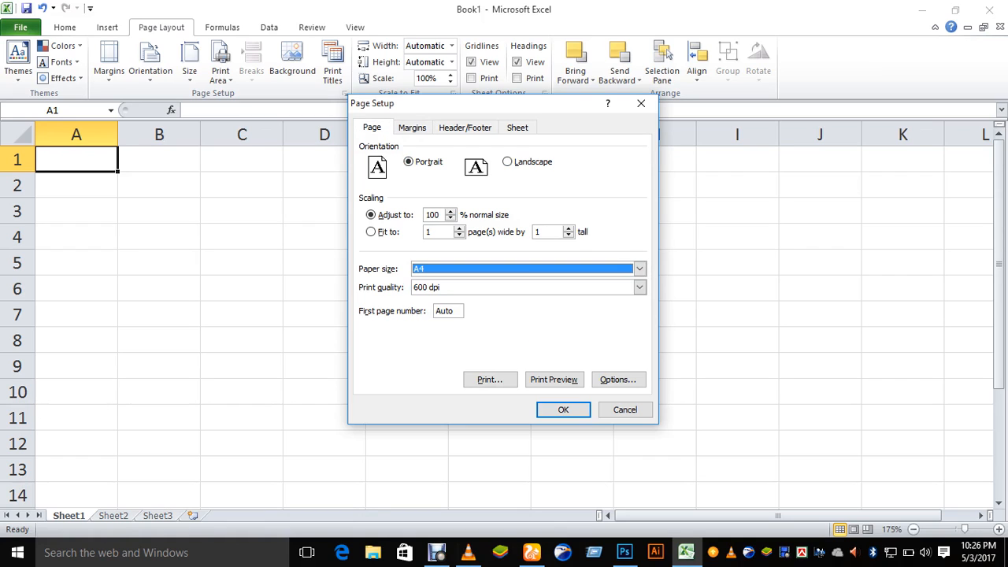
Set the page's top, bottom, left and right margins to .5 each
key("Right")
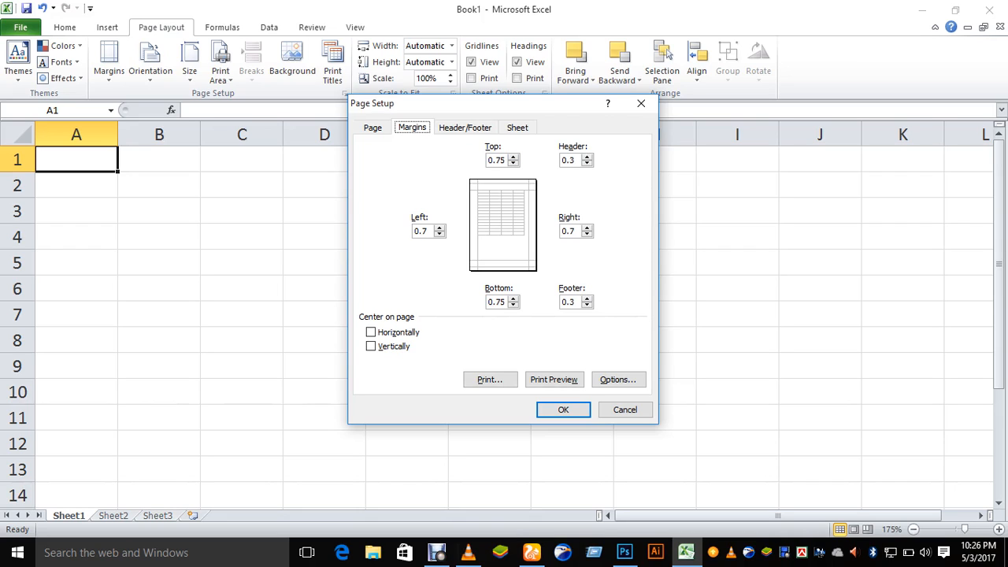
key("Tab")
type(".5")
key("Tab")
type(".5")
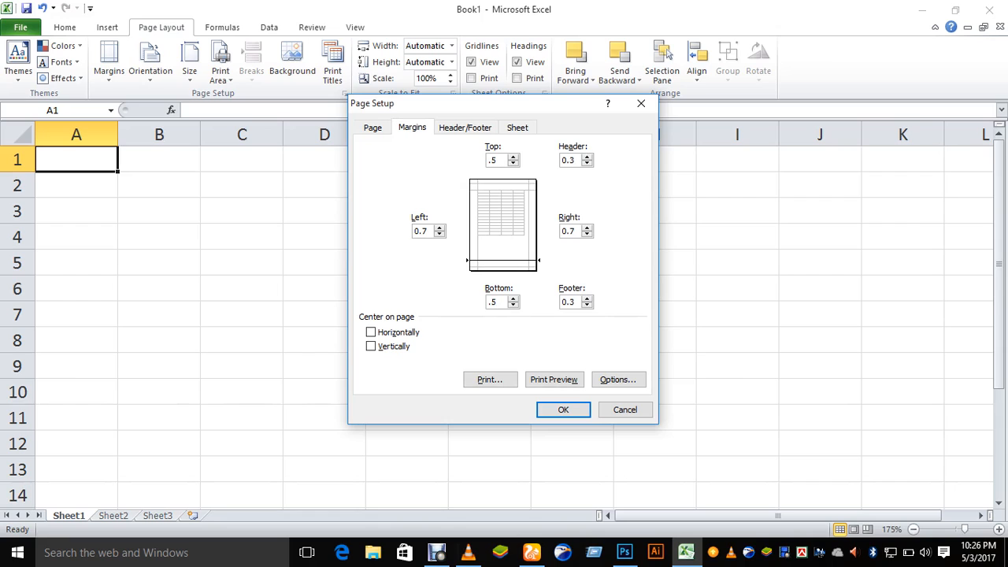
key("Tab")
type(".5")
key("Tab")
type(".5")
Set the header and footer margins to 0 and apply the page setup
key("Tab")
type("0")
key("Tab")
type("0")
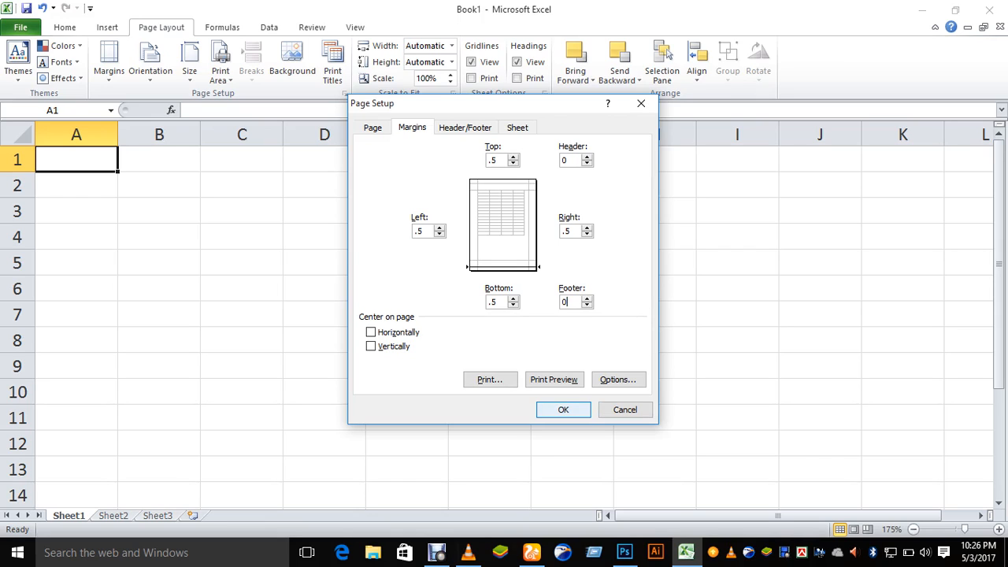
key("Return")
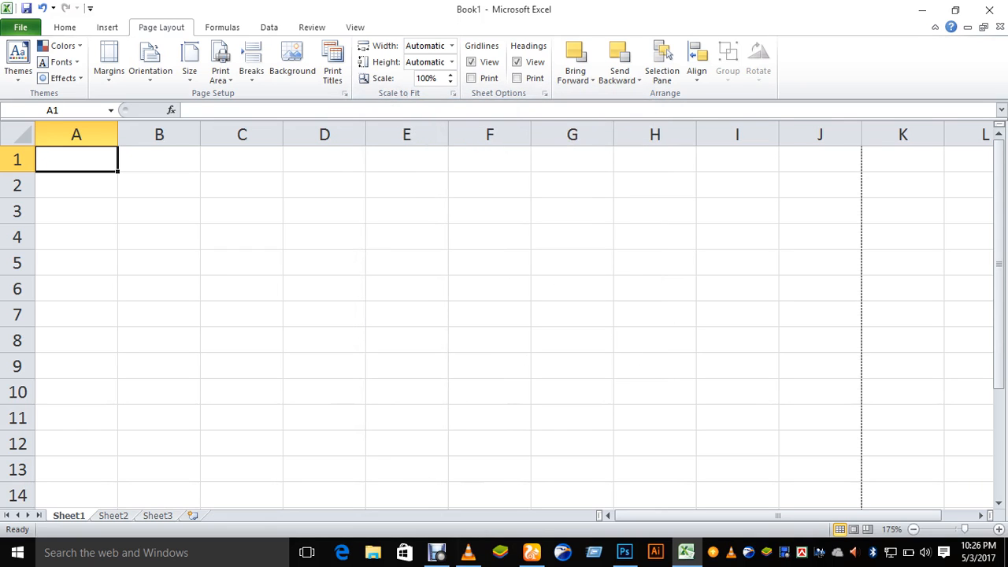
Zoom out to 10% and look over the dashed page boundaries across the sheet, returning to its top
scroll(504, 315, "down", 8, "ctrl")
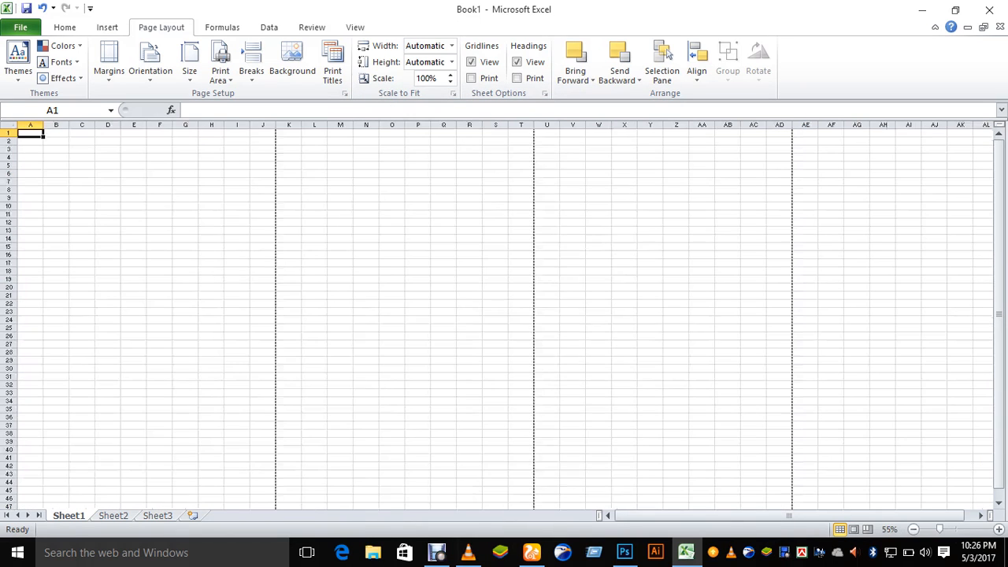
scroll(504, 315, "down", 5)
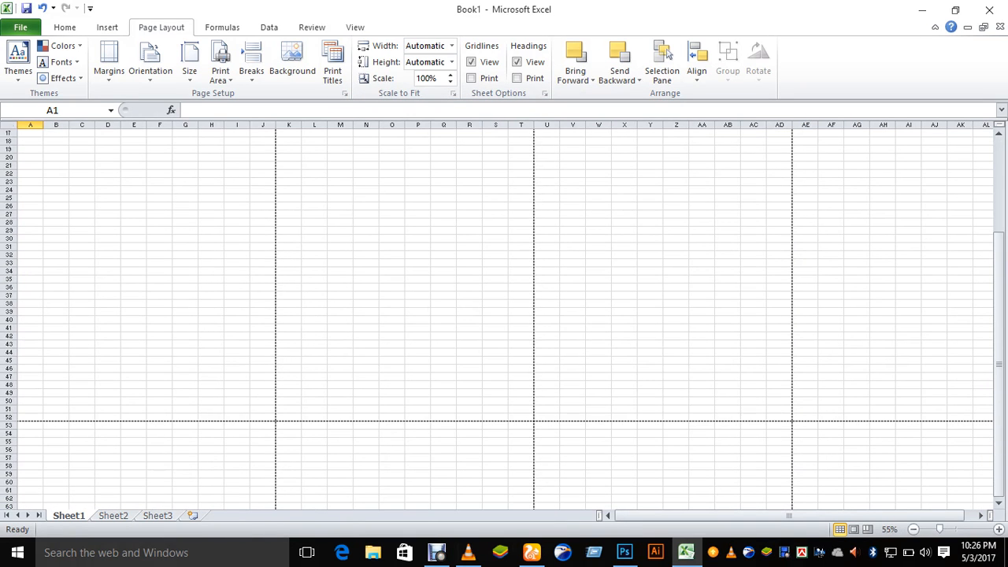
scroll(504, 315, "down", 3, "ctrl")
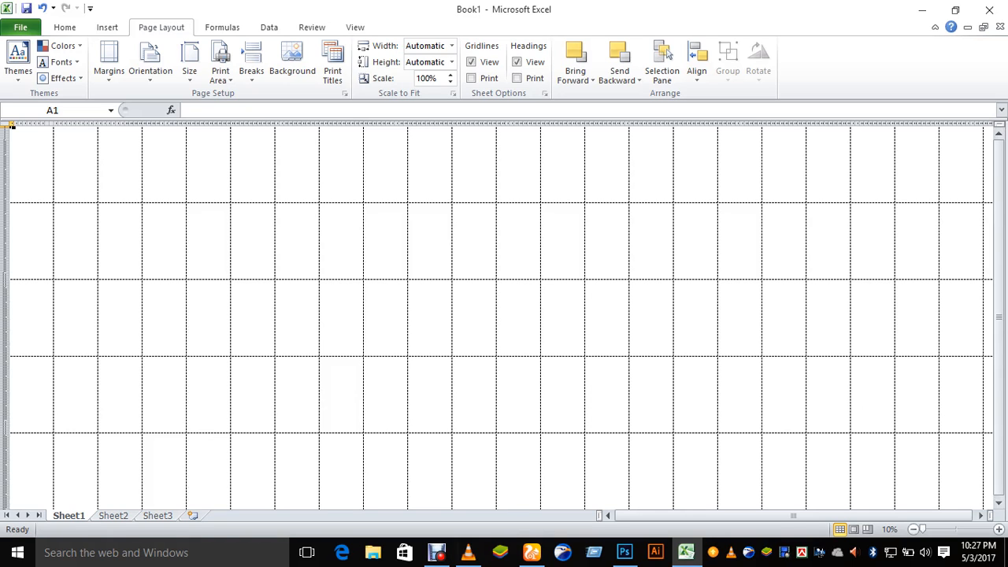
scroll(502, 313, "down", 15)
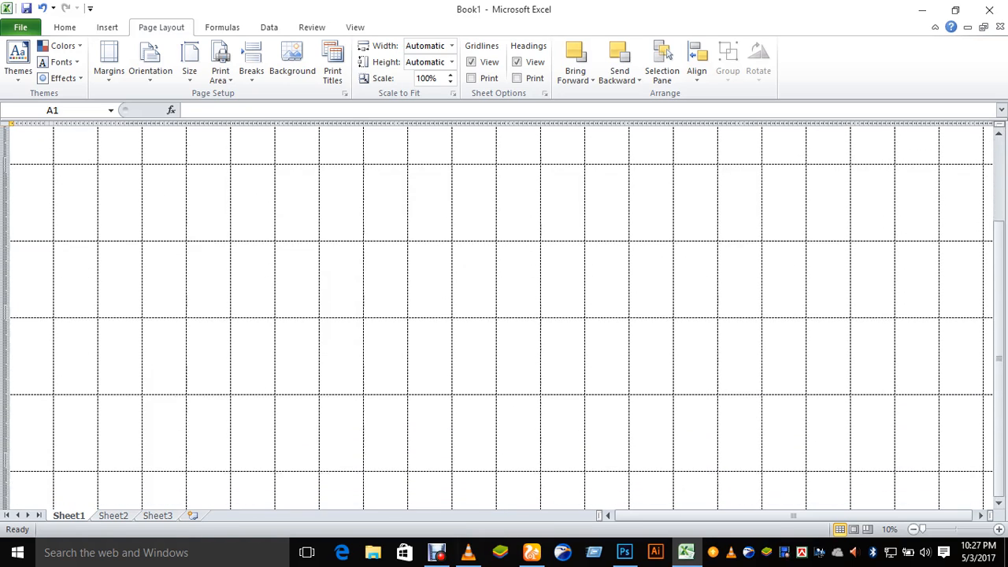
scroll(502, 313, "down", 15)
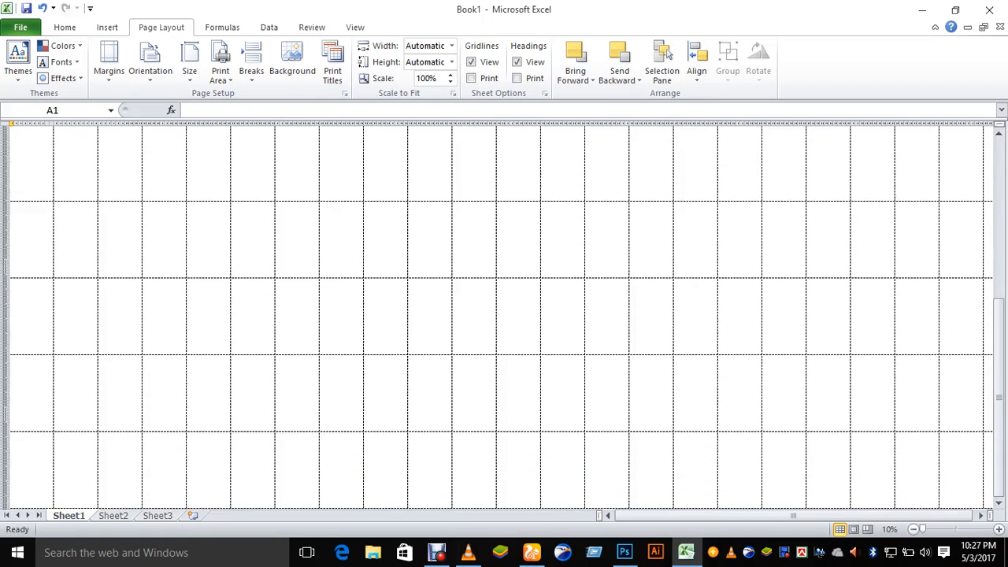
scroll(502, 313, "up", 20)
Move the active cell down column A from A1 to A35
key("Down")
key("Down")
key("Down")
key("Down")
key("Down")
key("Down")
key("Down")
key("Down")
key("Down")
key("Down")
key("Down")
key("Down")
key("Down")
key("Down")
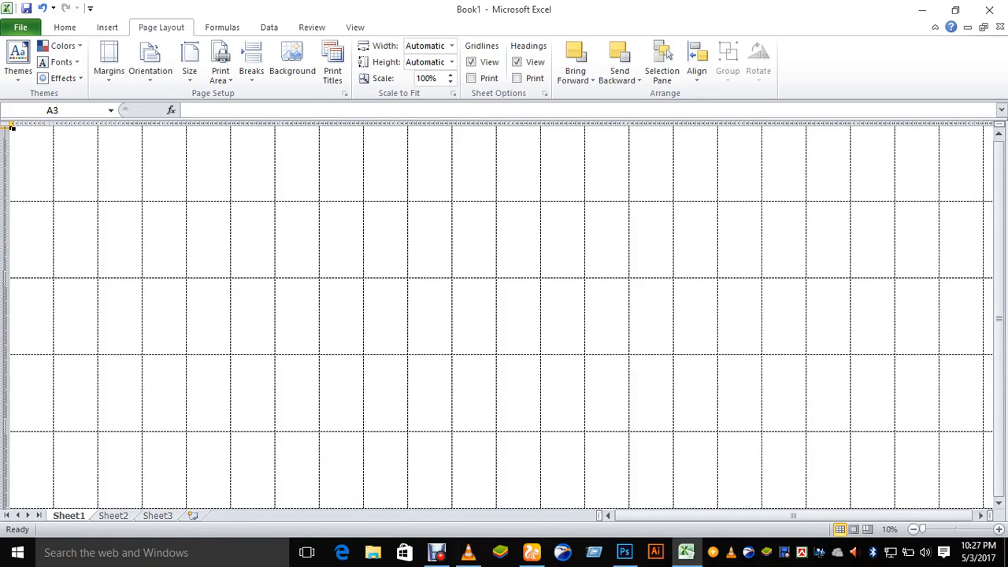
key("Down")
key("Down")
key("Down")
key("Down")
key("Down")
key("Down")
key("Down")
key("Down")
key("Down")
key("Down")
key("Down")
key("Down")
key("Down")
key("Down")
key("Down")
key("Down")
key("Down")
key("Down")
key("Down")
key("Down")
scroll(503, 315, "down", 2)
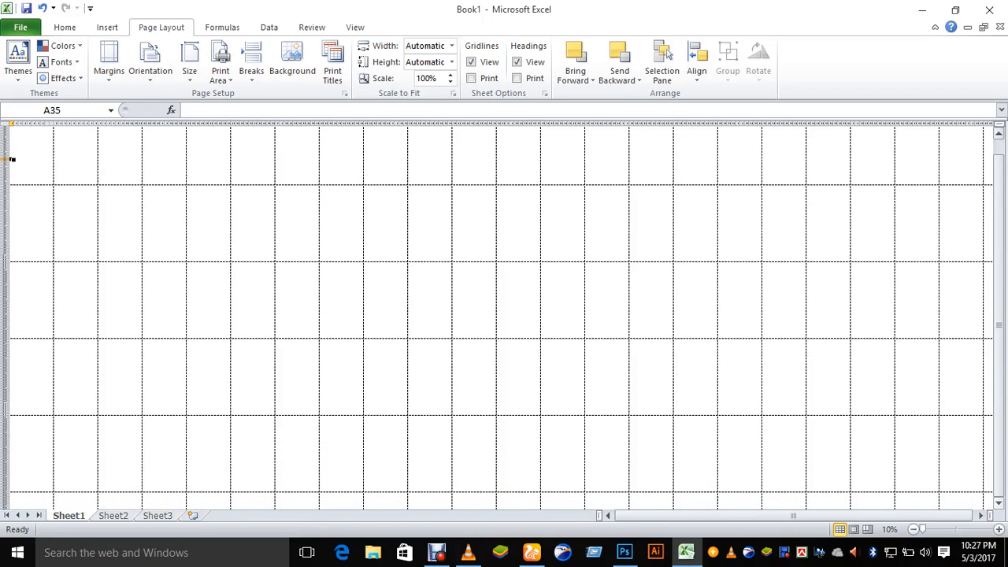
Examine the dashed page boundaries down column A from A35 to A18495, and return to cell A1
key("Page_Down")
key("Page_Down")
key("Page_Down")
key("Page_Down")
key("Page_Down")
key("Page_Down")
key("Page_Down")
key("Page_Down")
key("Page_Down")
key("Page_Down")
key("Page_Down")
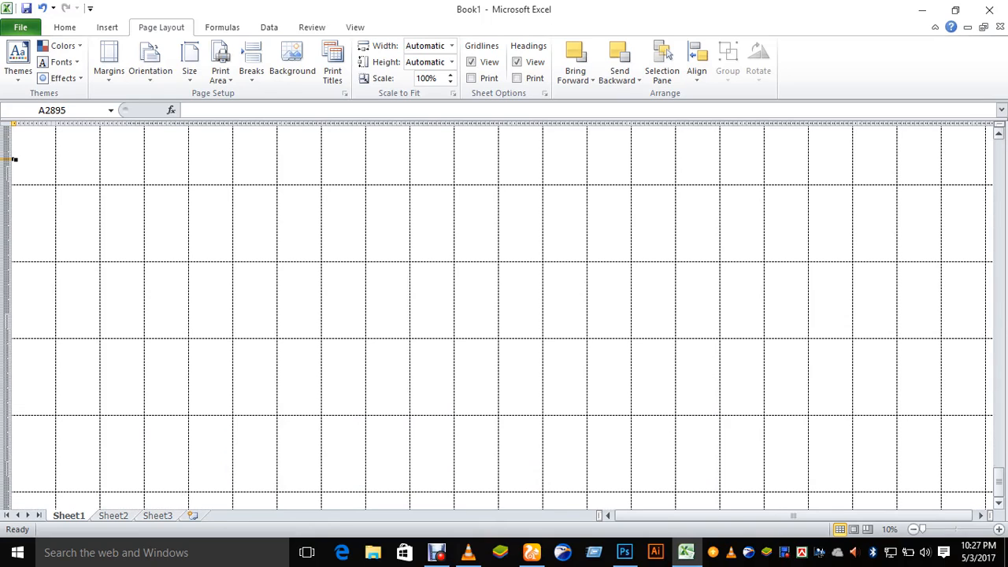
key("Page_Down")
key("Page_Down")
key("Page_Down")
key("Page_Down")
key("Page_Down")
key("Page_Down")
key("Page_Down")
key("Page_Down")
key("Page_Down")
key("Page_Down")
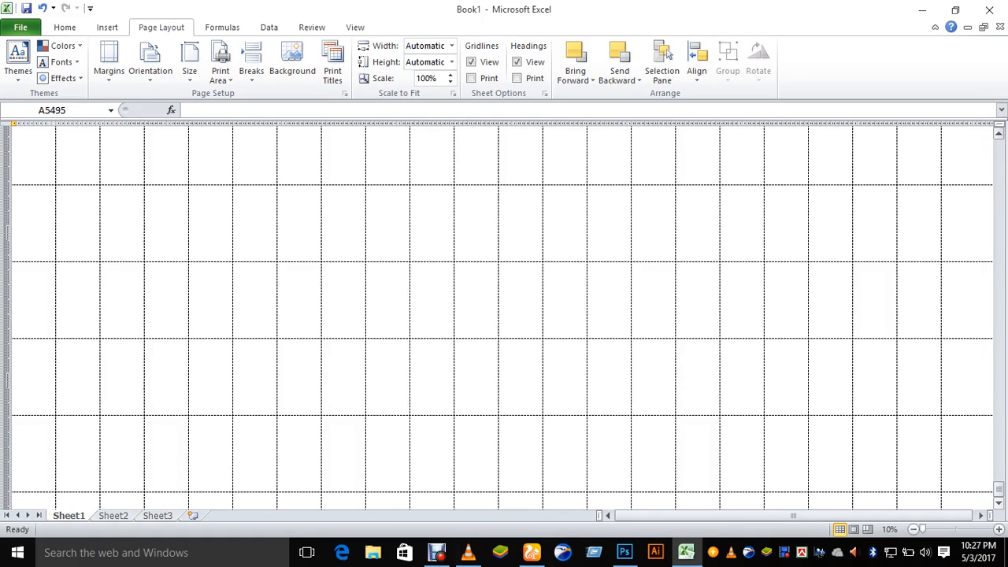
key("Page_Down")
key("Page_Down")
key("Page_Down")
key("Page_Down")
key("Page_Down")
key("Page_Down")
key("Page_Down")
key("Page_Down")
key("Page_Down")
key("Page_Down")
key("Page_Down")
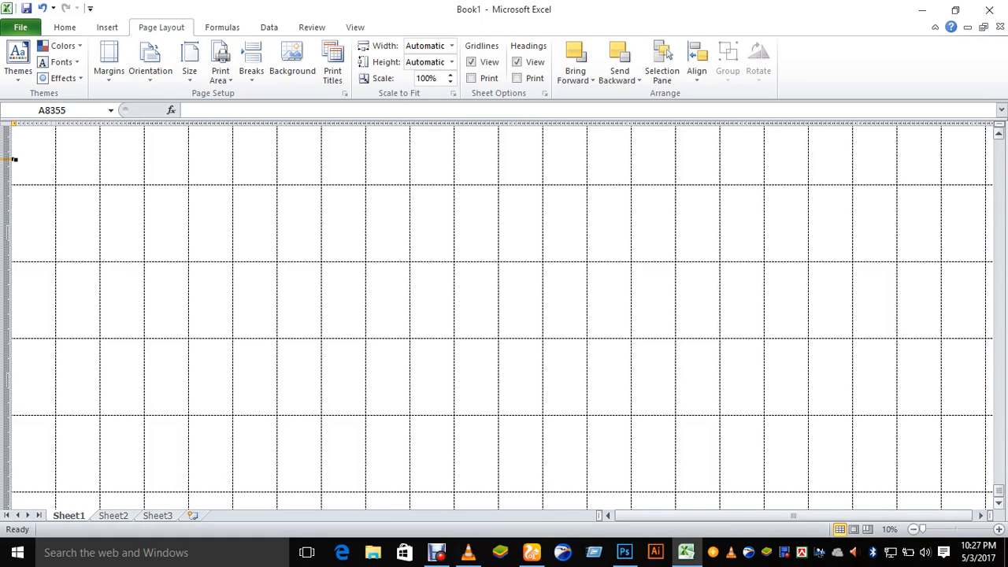
key("Page_Down")
key("Page_Down")
key("Page_Down")
key("Page_Down")
key("Page_Down")
key("Page_Down")
key("Page_Down")
key("Page_Down")
key("Page_Down")
key("Page_Down")
key("Page_Down")
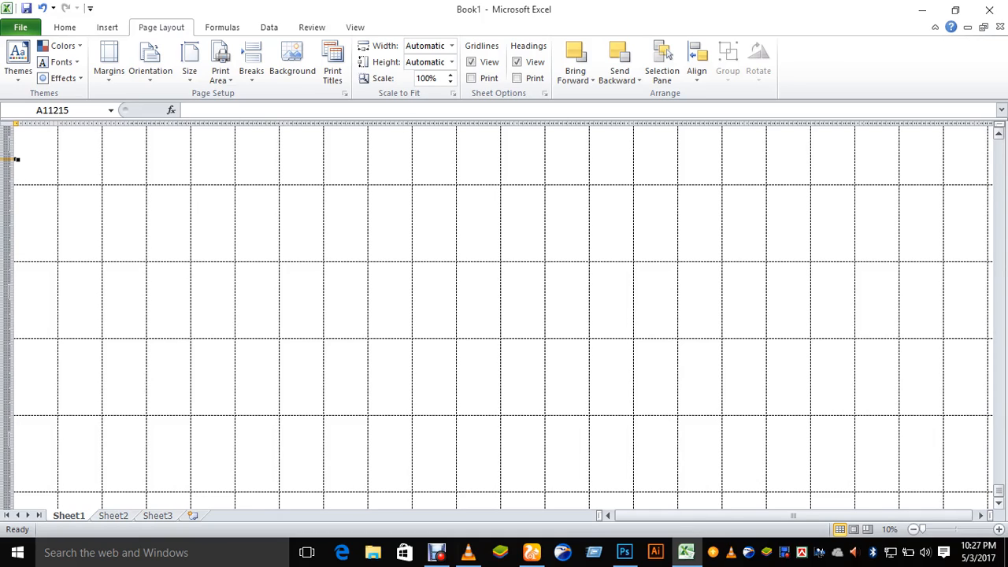
key("Page_Down")
key("Page_Down")
key("Page_Down")
key("Page_Down")
key("Page_Down")
key("Page_Down")
key("Page_Down")
key("Page_Down")
key("Page_Down")
key("Page_Down")
key("Page_Down")
key("Page_Down")
key("Page_Down")
key("Page_Down")
key("Page_Down")
key("Page_Down")
key("Page_Down")
key("Page_Down")
key("Page_Down")
key("Page_Down")
key("Page_Down")
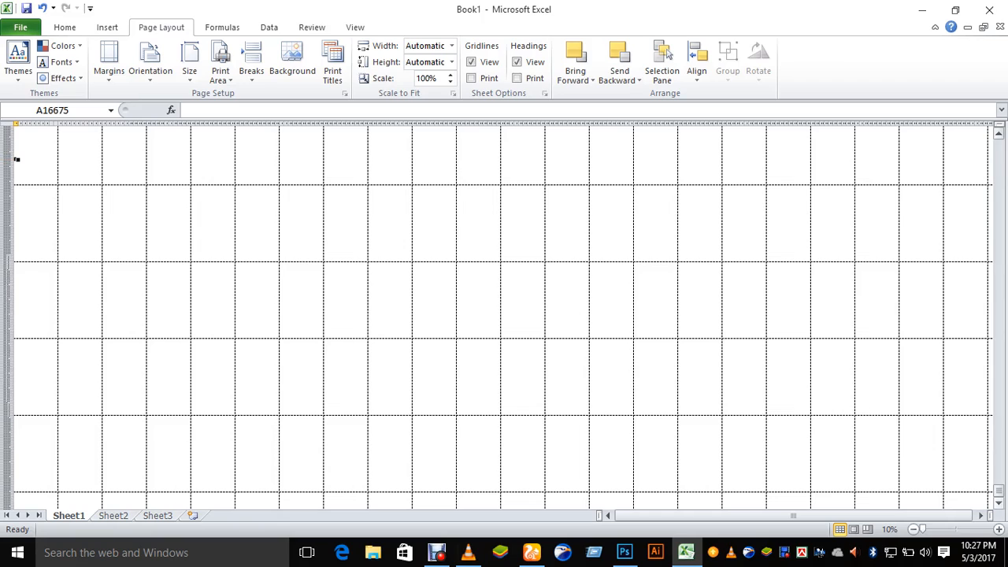
key("Page_Down")
key("Page_Down")
key("Page_Down")
key("Page_Down")
key("Page_Down")
key("Page_Down")
key("Page_Down")
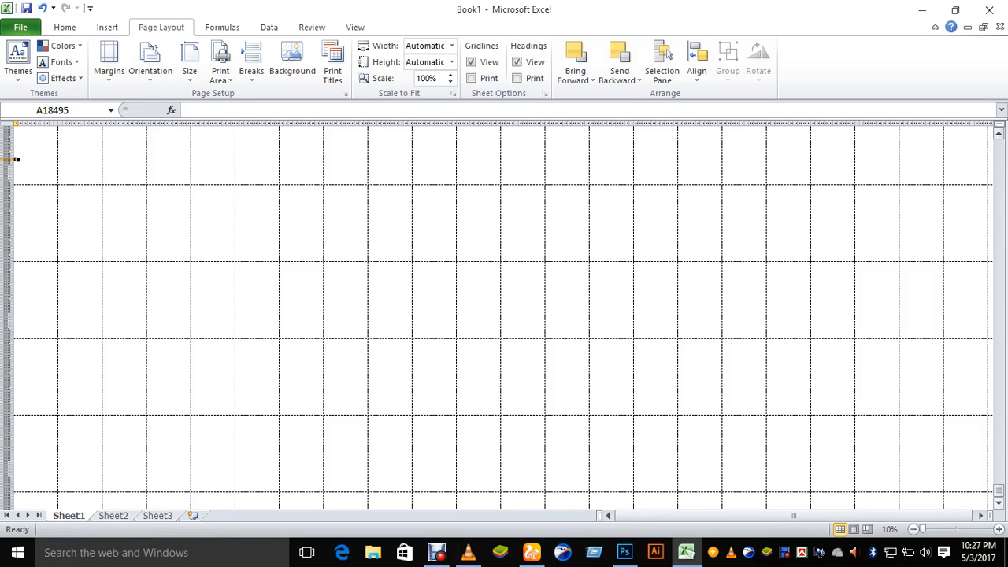
key("ctrl+Home")
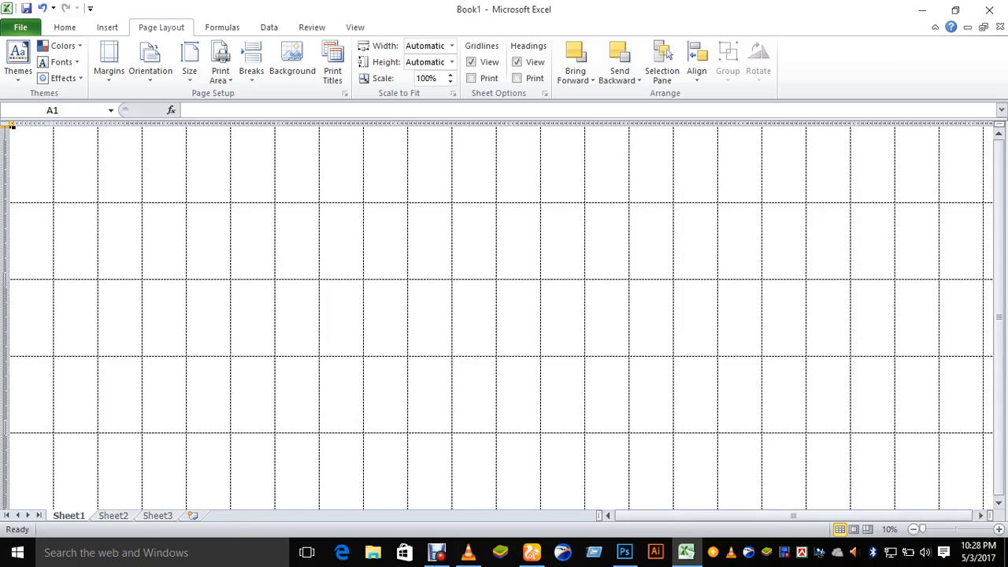
Zoom in to 205% and move the active cell from B2 through A1 to A2
scroll(504, 315, "up", 13)
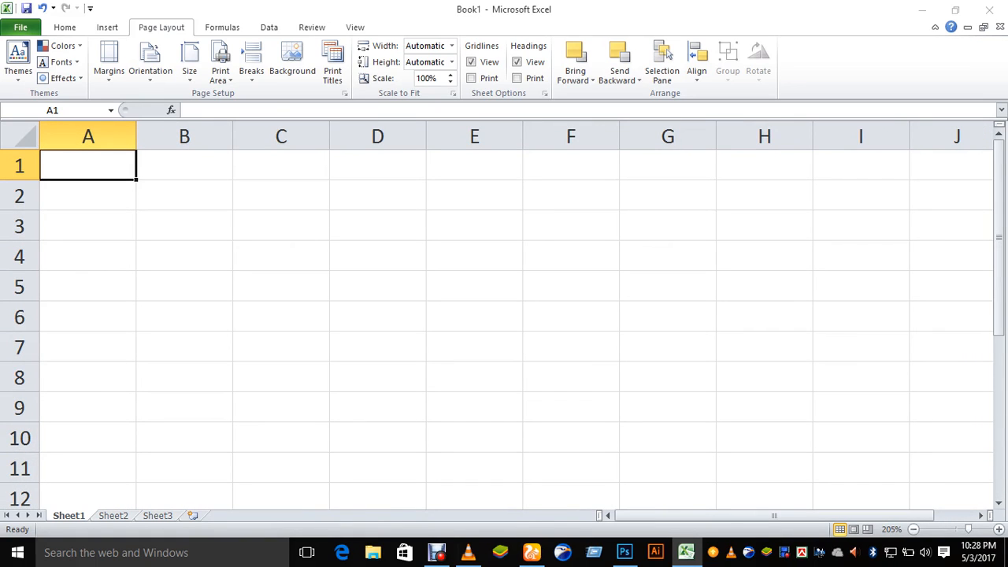
left_click(185, 195)
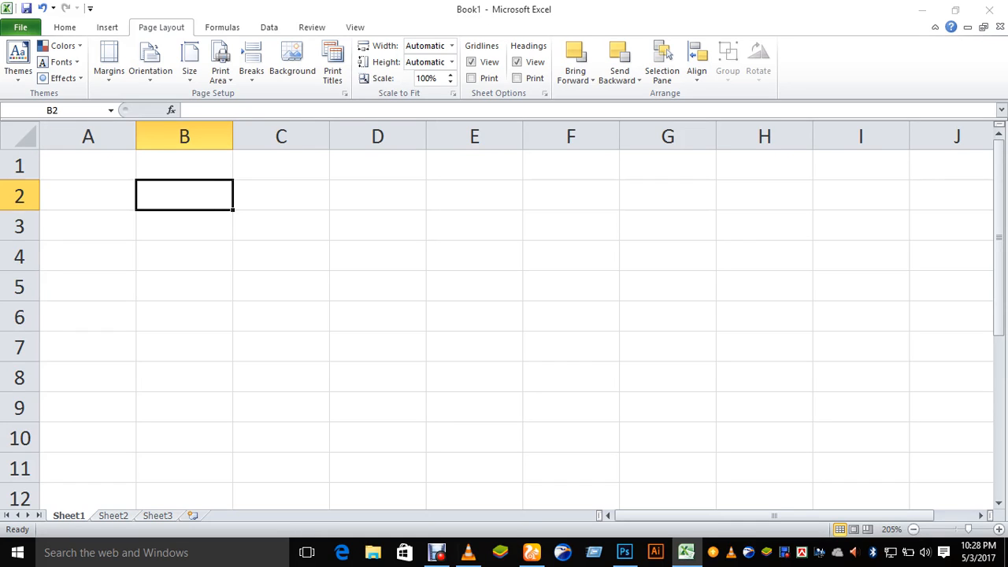
key("Left")
key("Up")
key("Down")
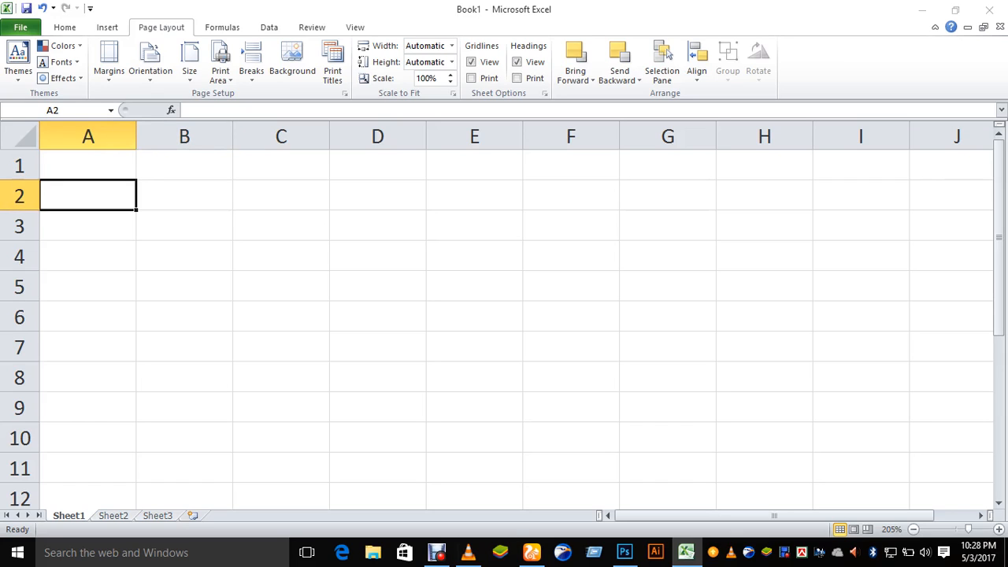
Select cells B3 and A4, and move the active cell through B5 down to A7
left_click(184, 226)
left_click(88, 256)
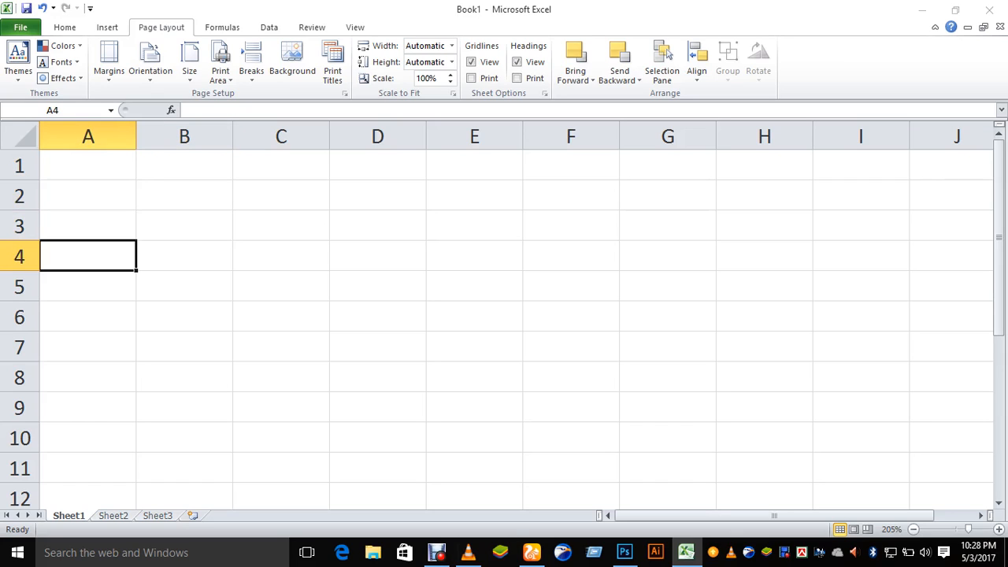
key("Down")
key("Tab")
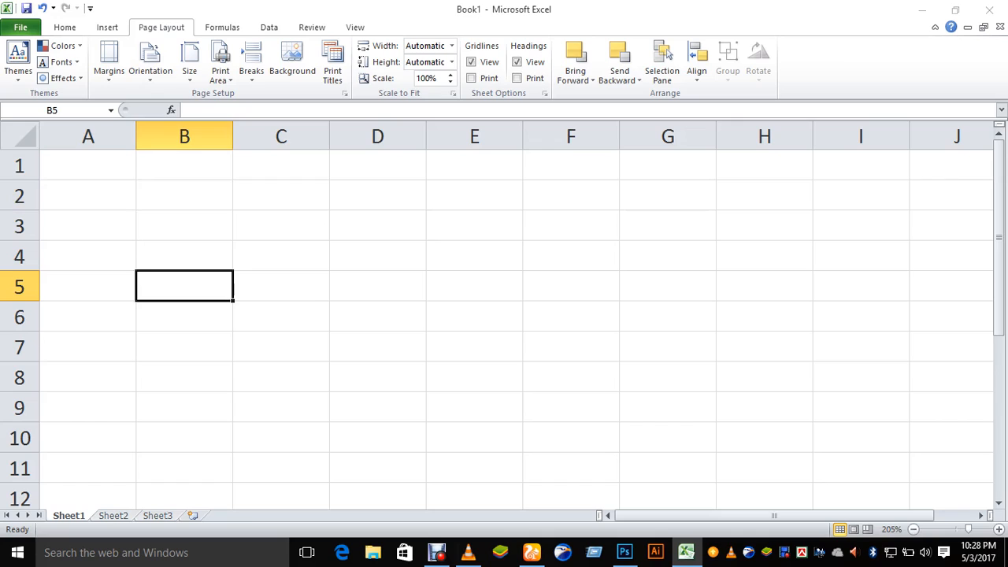
key("Return")
key("Tab")
key("Return")
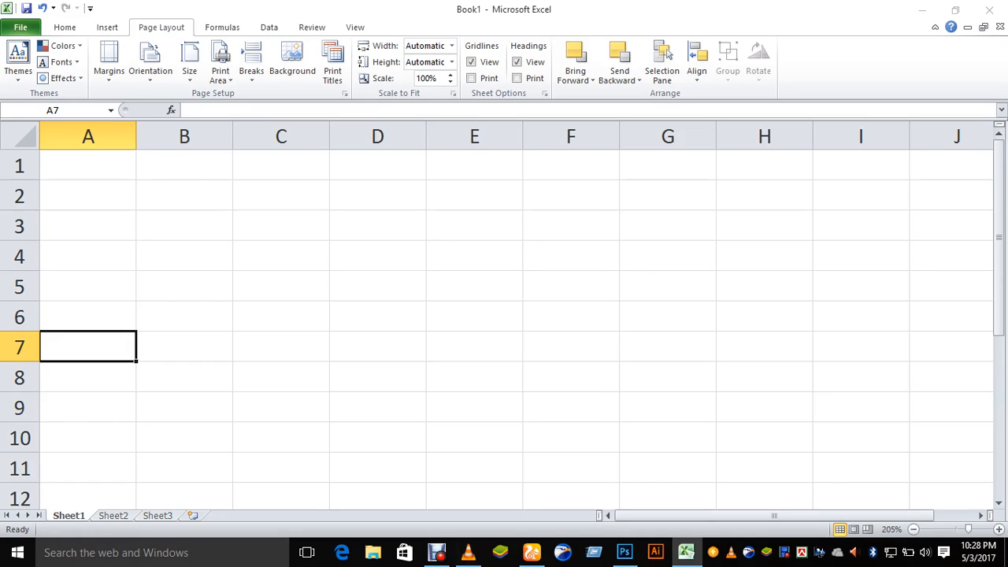
Browse the Local (E:), Software (F:) and Multimedia (G:) drives for a workbook to open, and leave without opening one
left_click(20, 28)
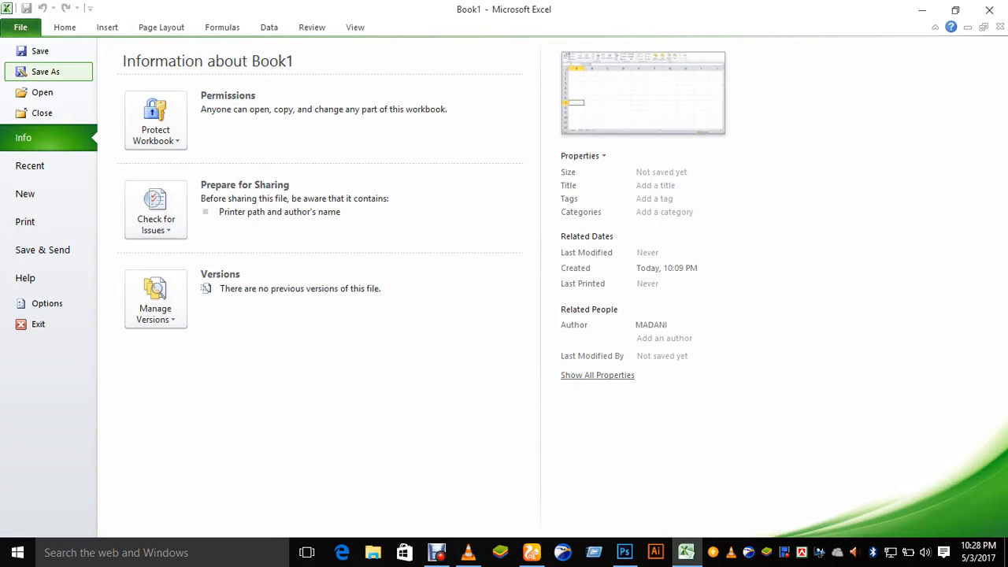
left_click(42, 93)
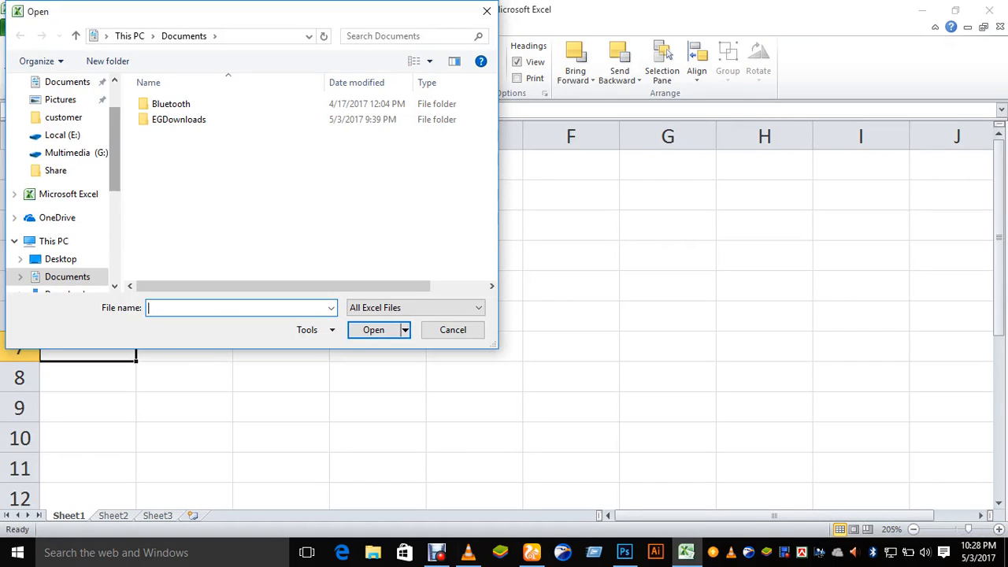
scroll(63, 181, "down", 4)
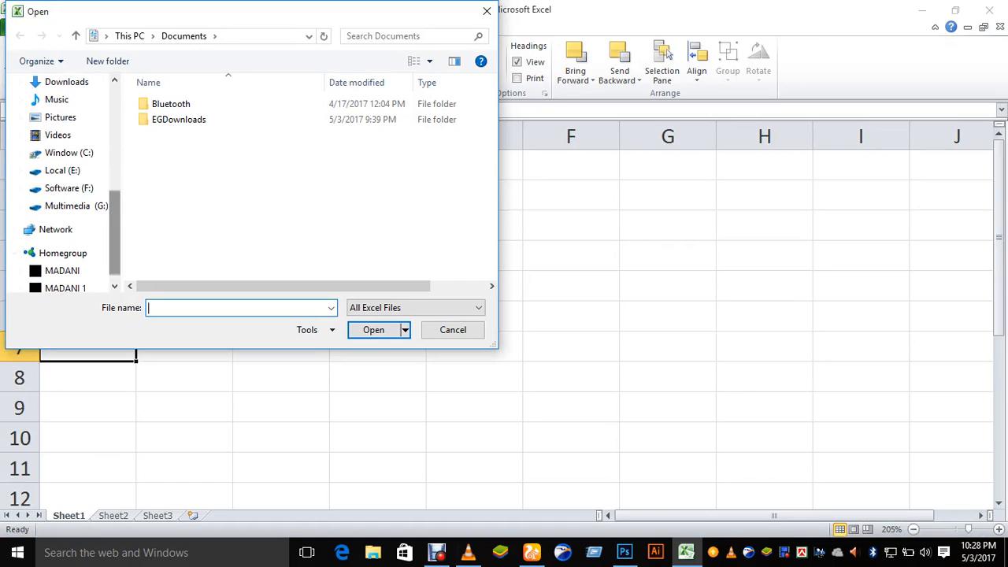
left_click(62, 170)
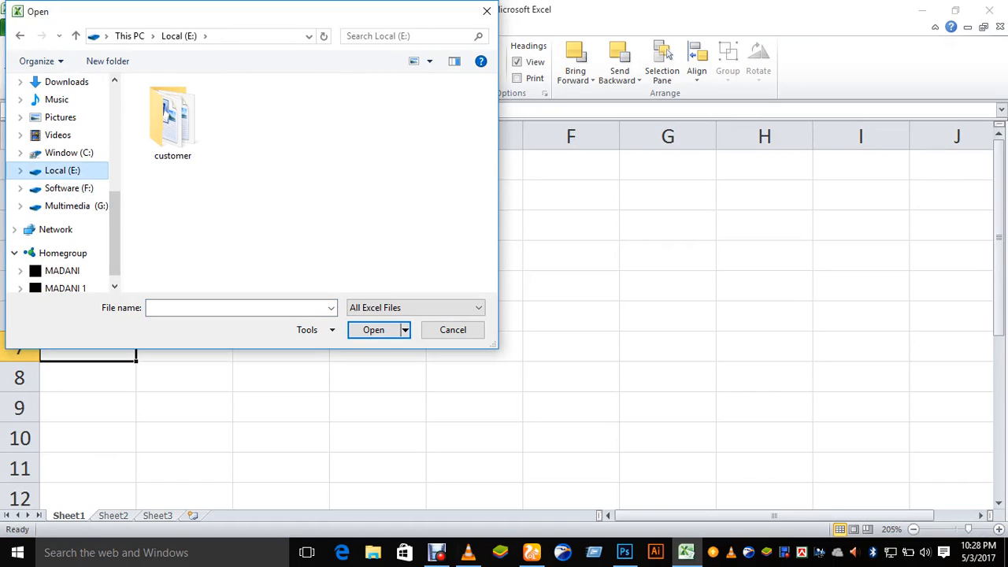
double_click(167, 115)
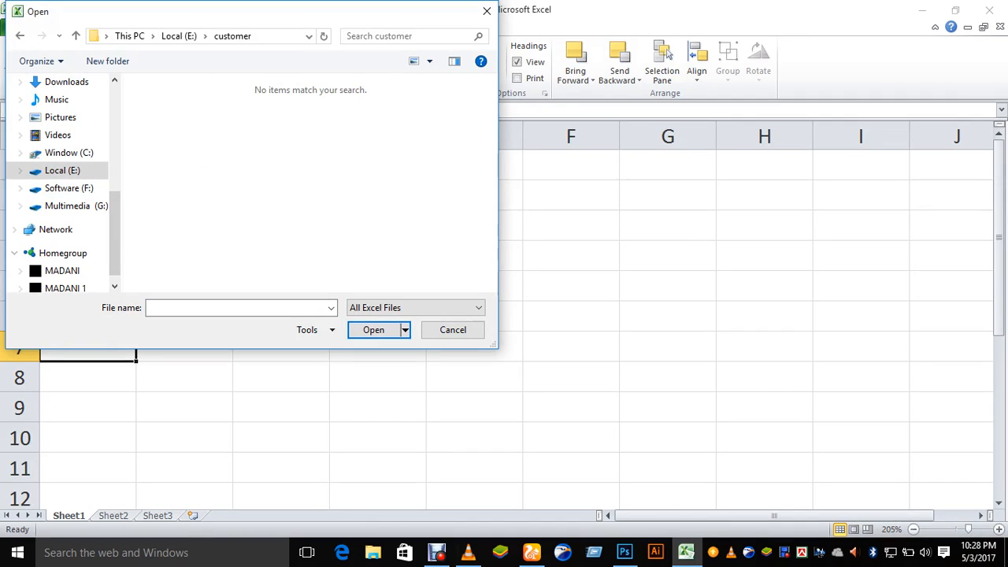
left_click(69, 188)
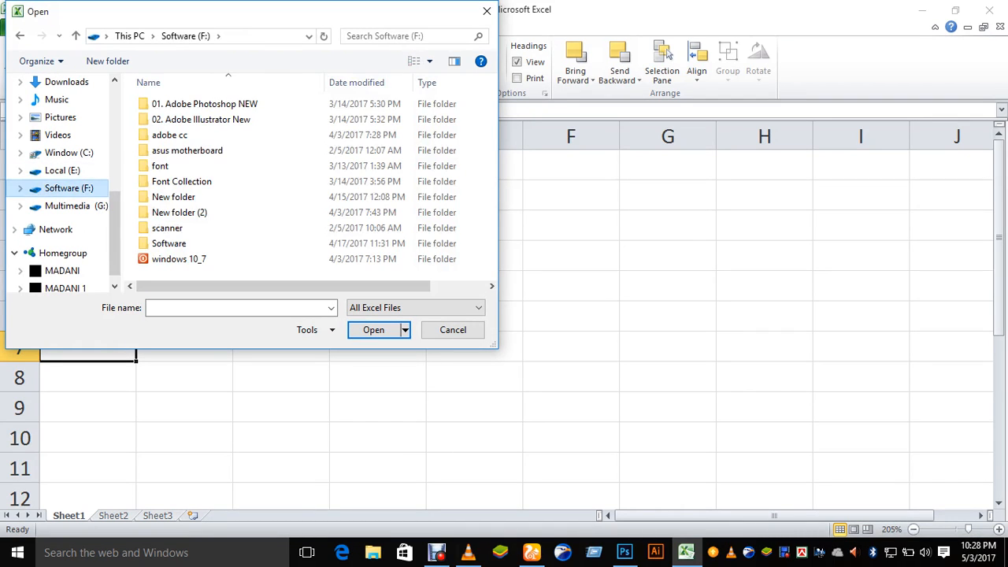
left_click(71, 206)
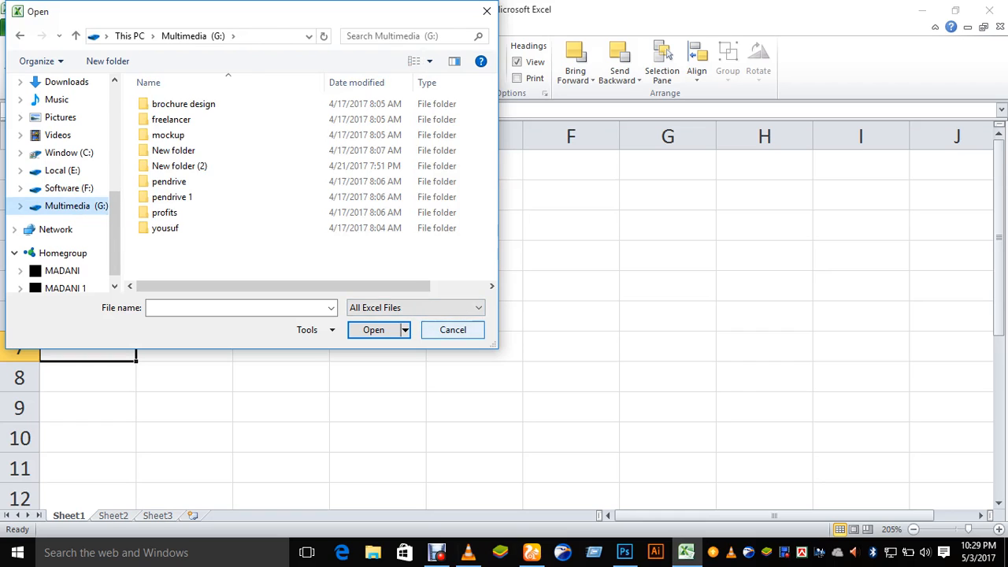
left_click(453, 329)
Enter the headings cost, s.price, tax and t.amount in cells A1 to D1
left_click(87, 166)
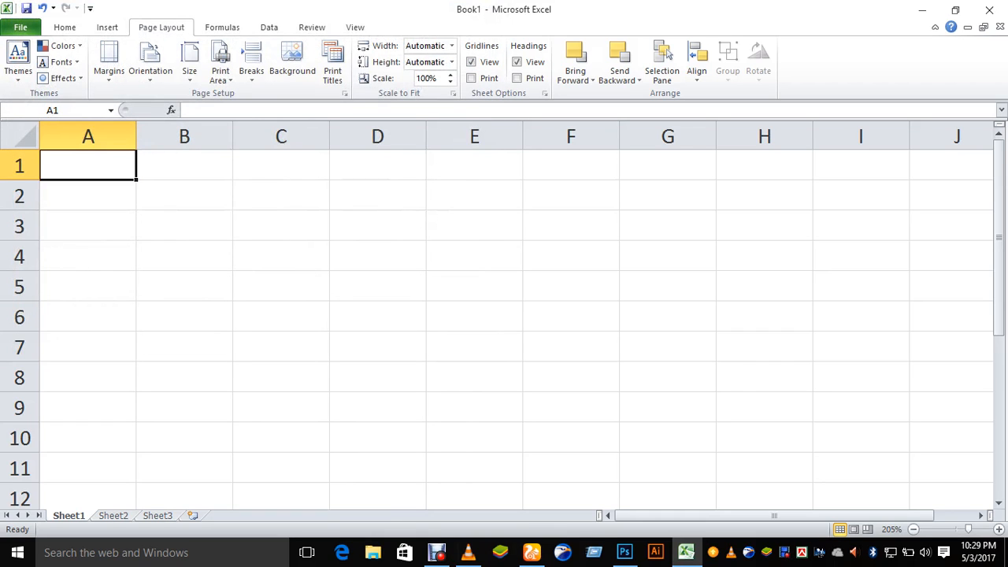
type("cost")
key("Tab")
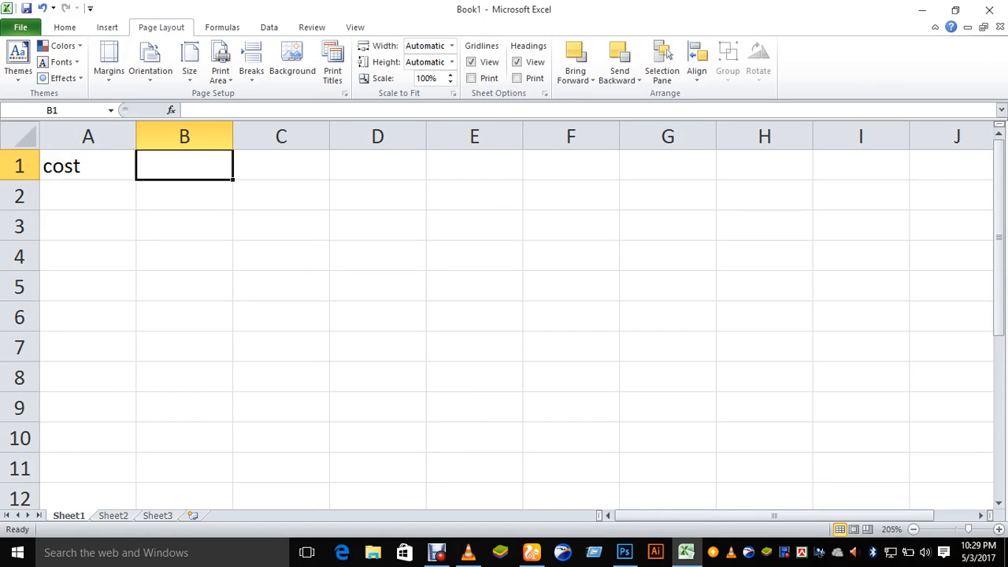
type("s.pri")
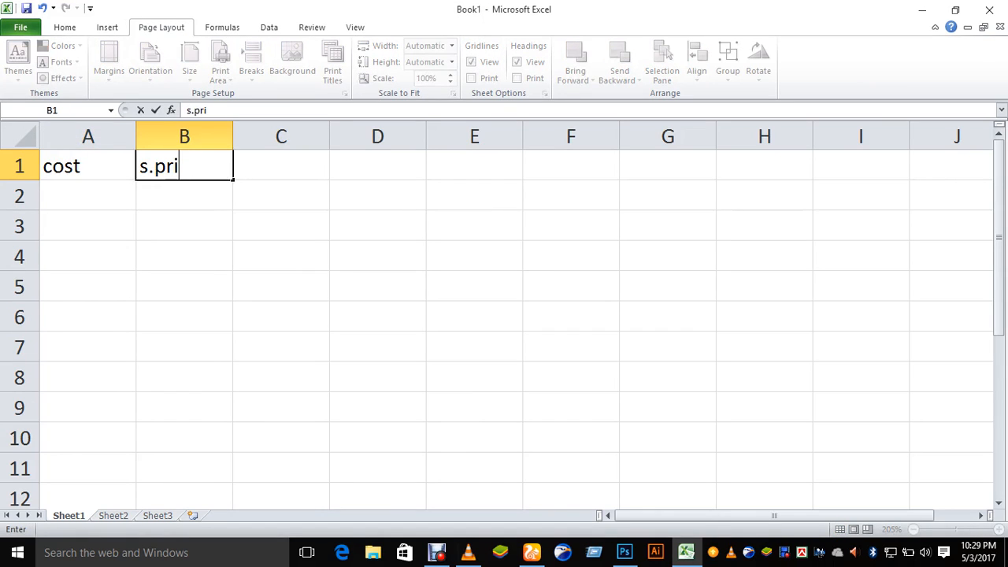
type("ce")
key("Tab")
type("tax")
key("Tab")
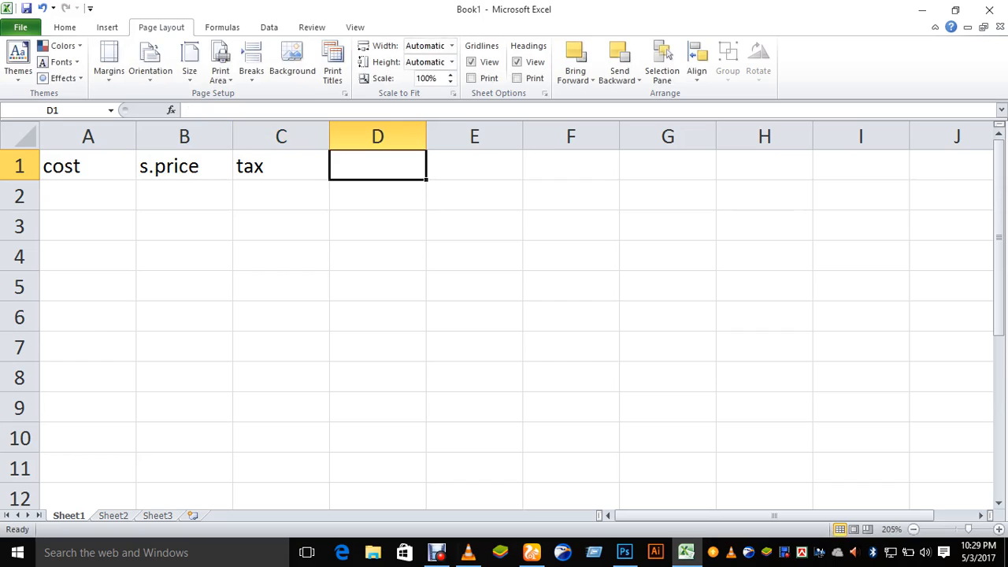
type("t.")
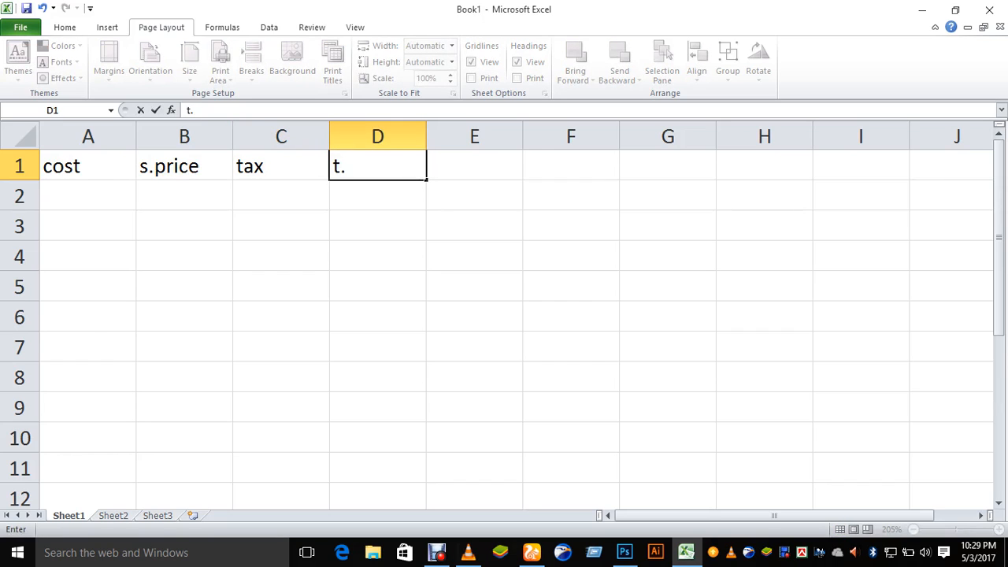
type("amoun")
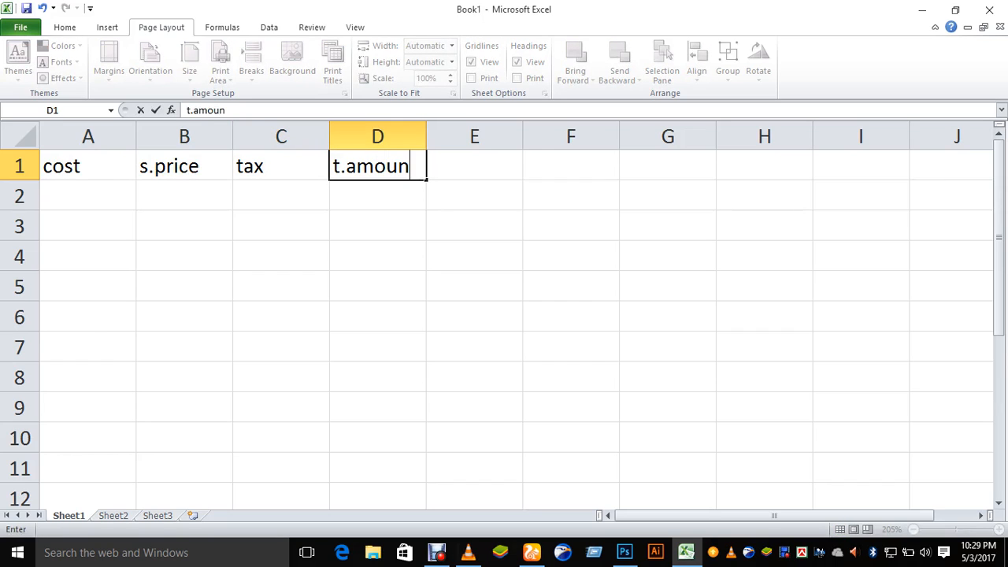
type("t")
key("Down")
Insert an entire column before the cost column and give it the heading item in A1
key("Left")
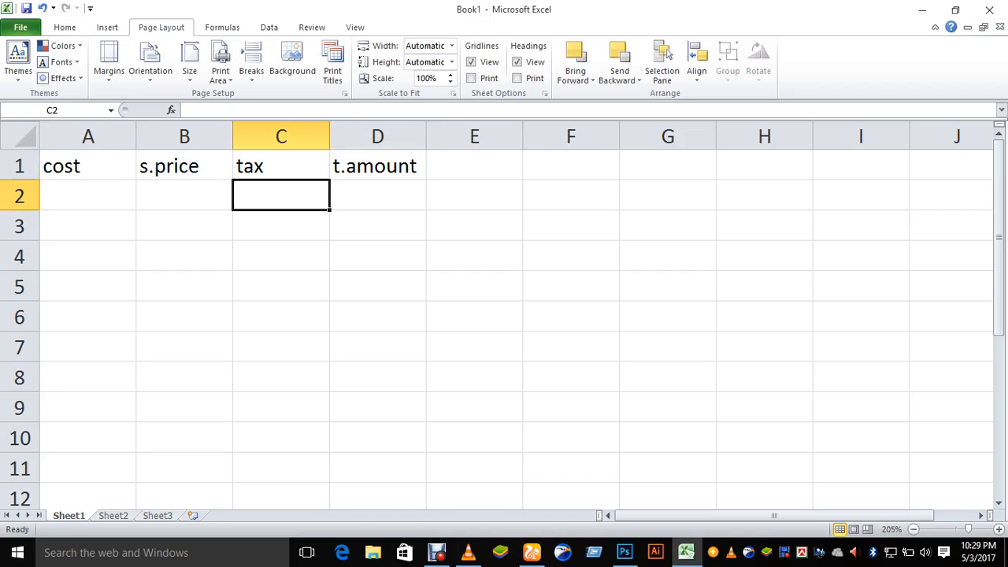
key("Left")
key("Left")
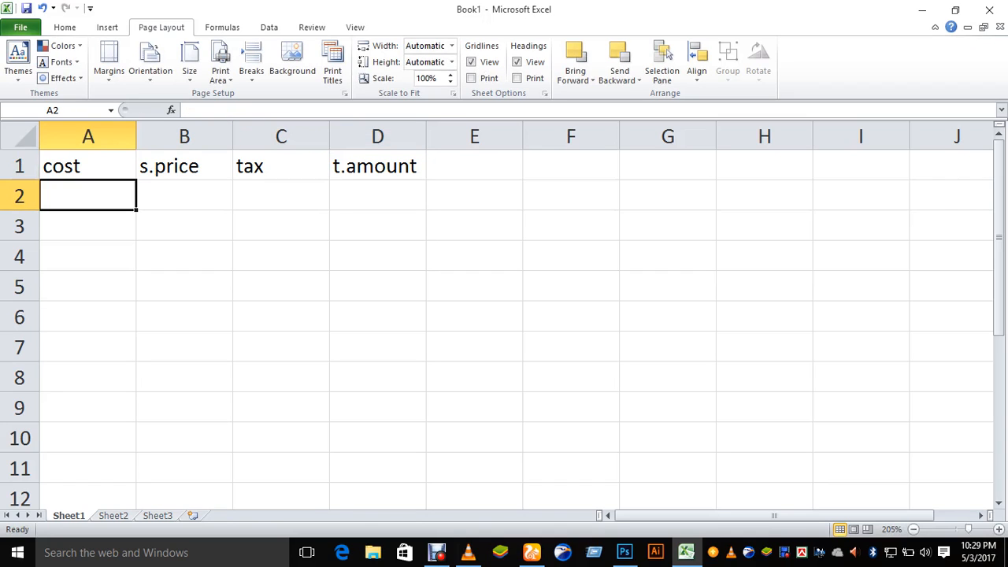
key("Up")
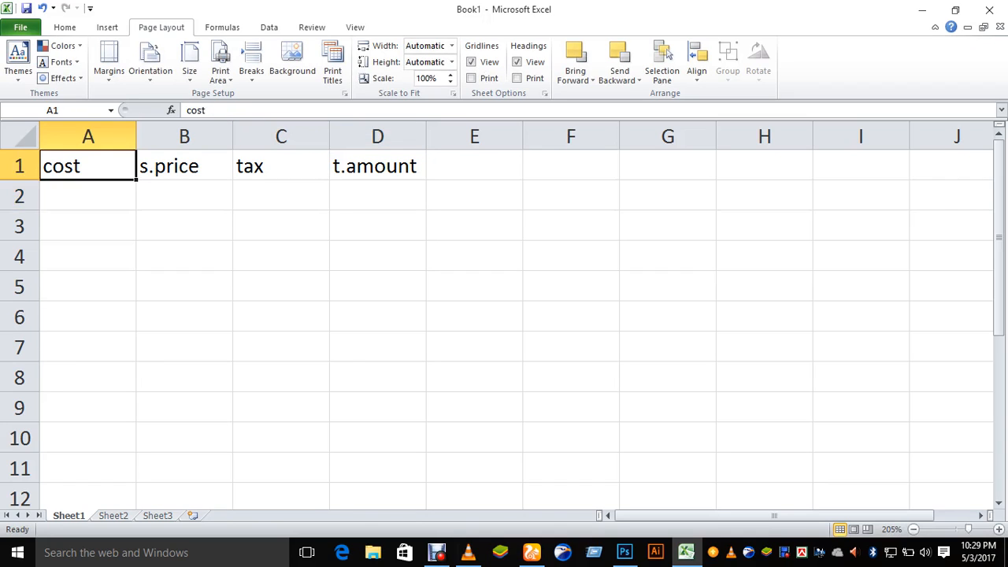
right_click(123, 163)
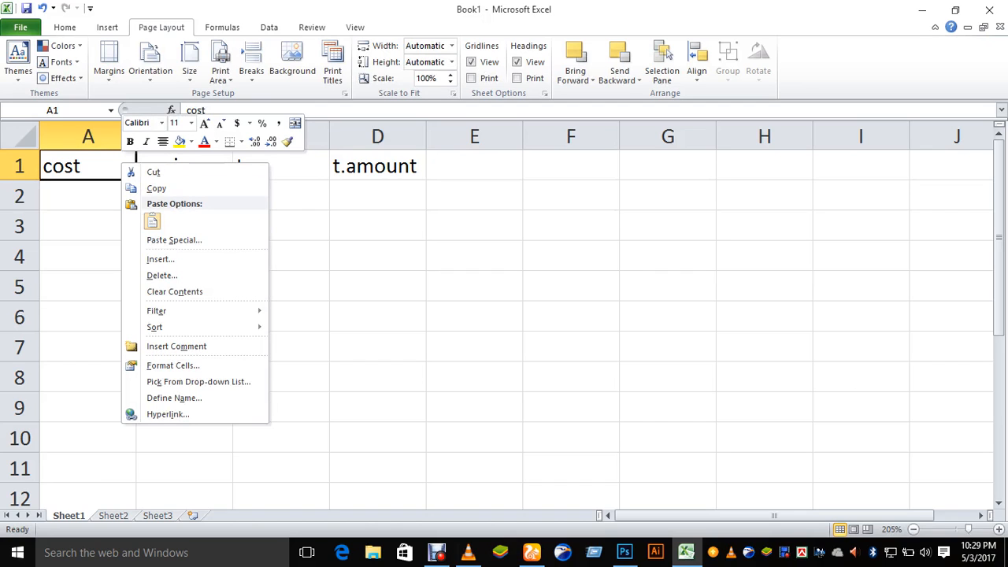
left_click(161, 259)
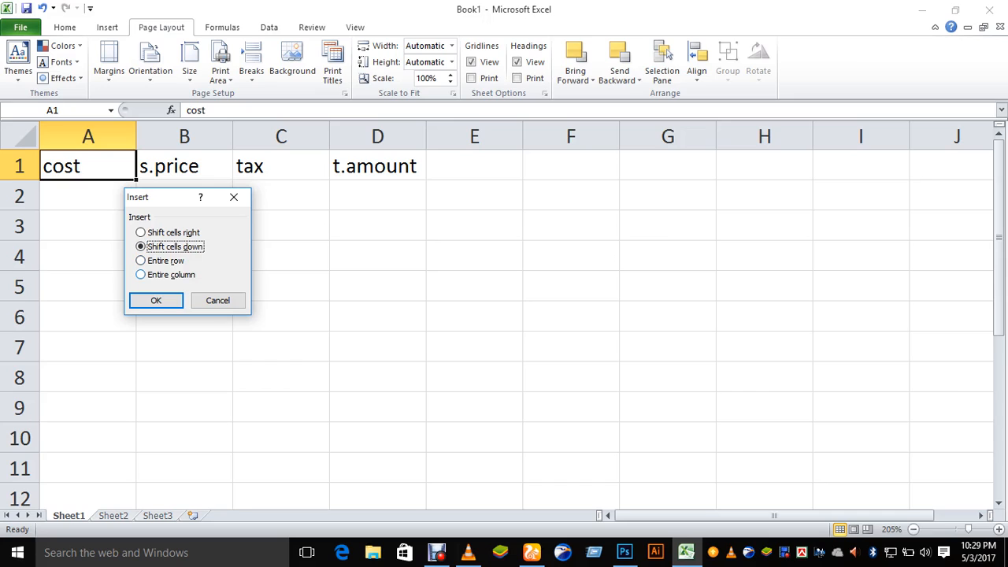
key("c")
key("Return")
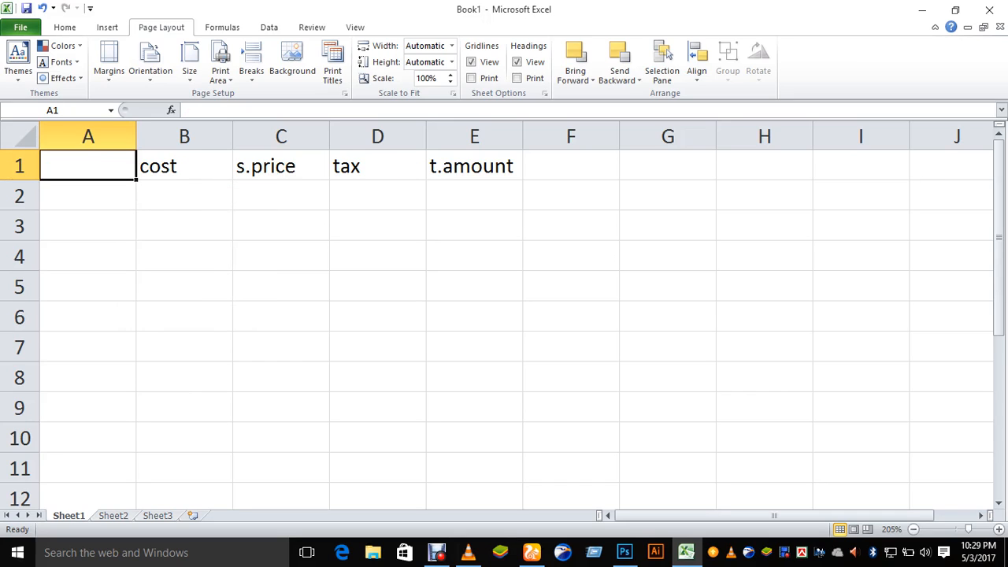
type("item")
key("Return")
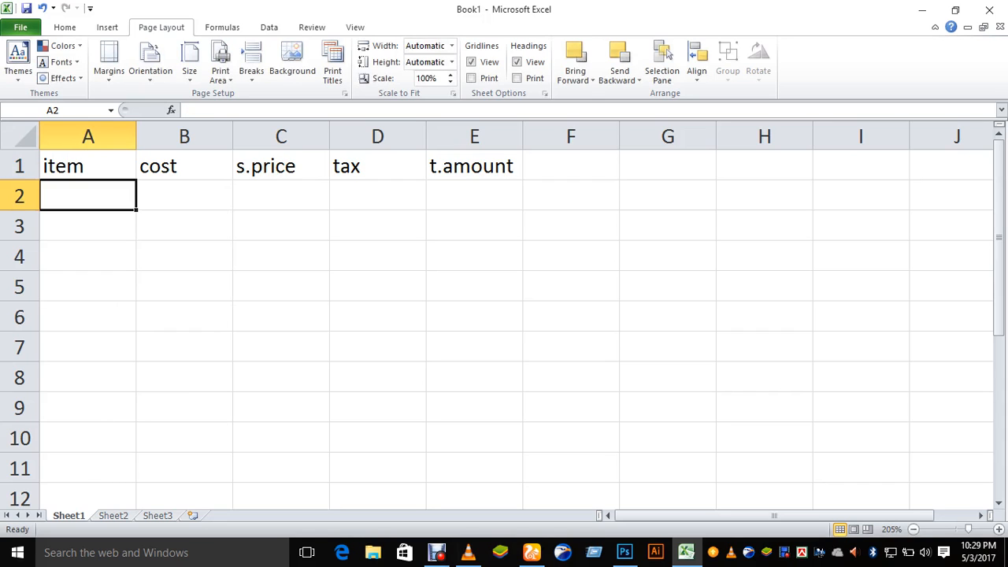
List the items a, b, c and d in cells A2 to A5 and select cell B2
type("a")
key("Return")
type("b")
key("Return")
type("c")
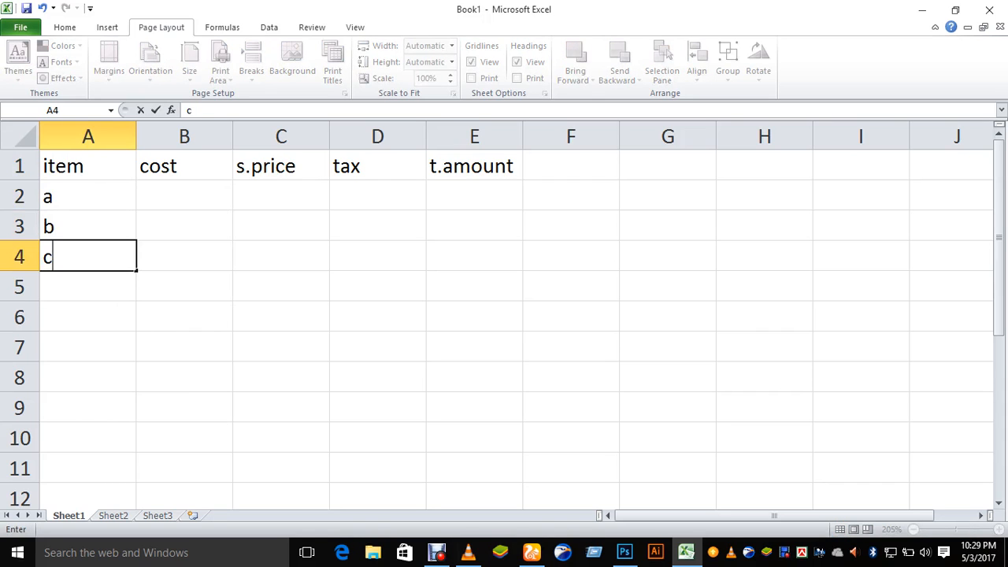
key("Return")
type("d")
key("Tab")
key("Up")
key("Up")
key("Up")
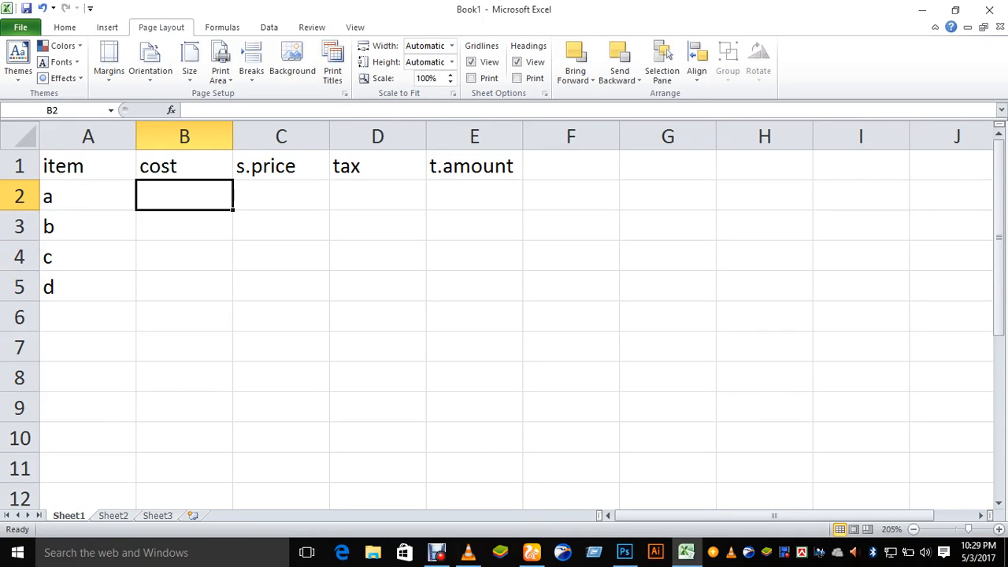
Enter the costs 5000, 6000, 7000 and 8000 for items a to d in cells B2 to B5
type("5000")
key("Return")
type("600")
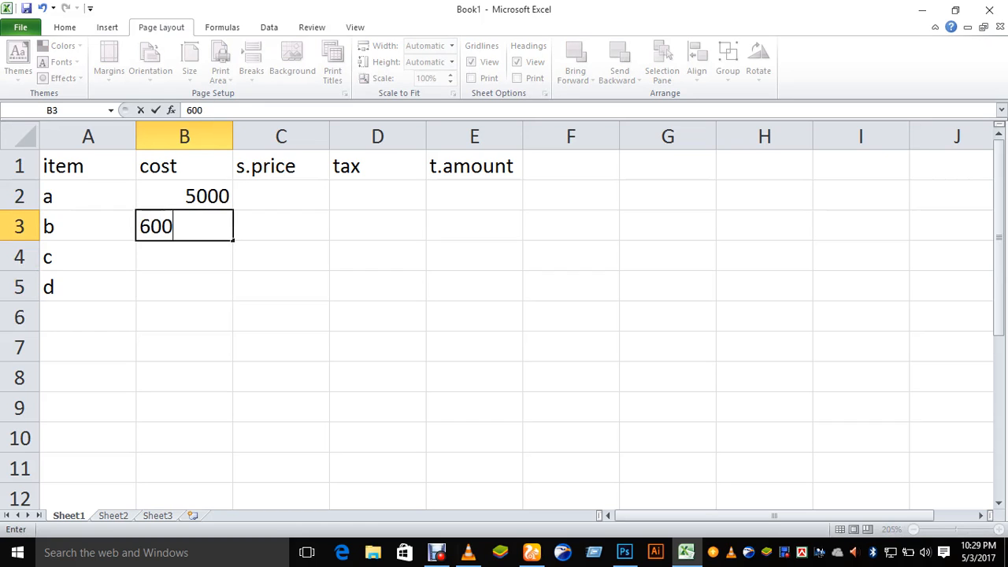
type("0")
key("Return")
type("70")
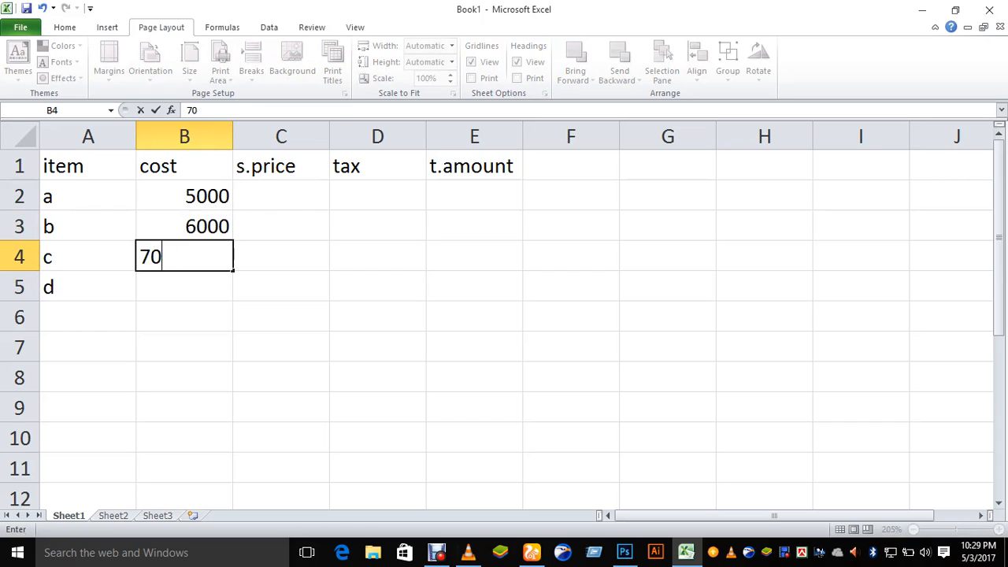
type("00")
key("Return")
type("8000")
key("Right")
Enter the s.price values 5500, 6500, 7500 and 8500 in cells C2 to C5
key("Up")
key("Up")
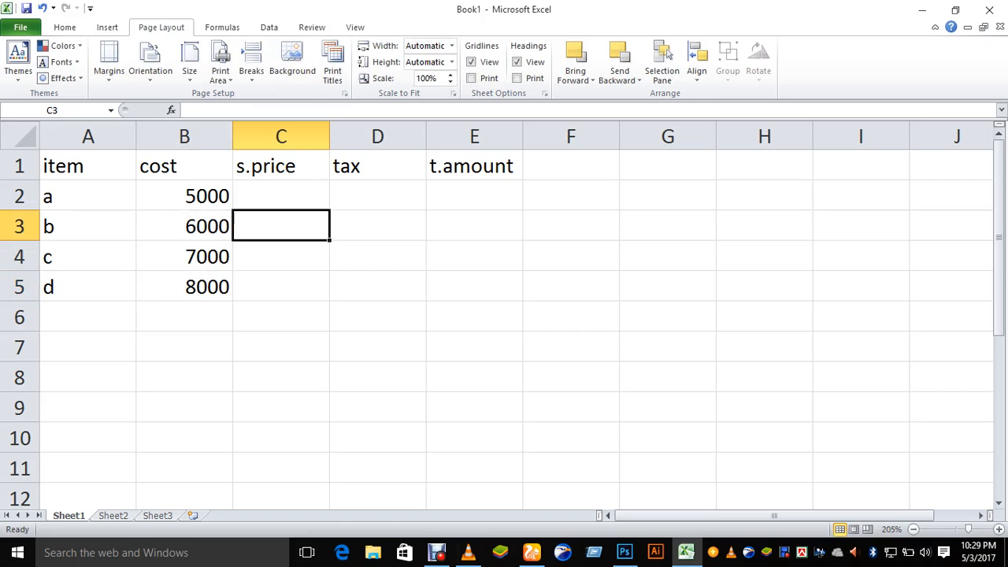
key("Up")
type("5500")
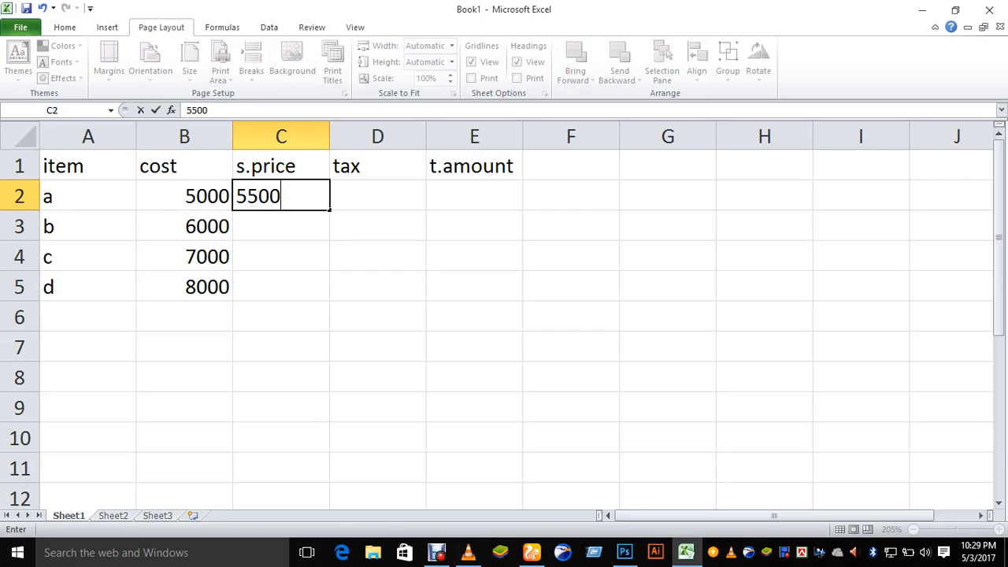
key("Return")
type("6500")
key("Return")
type("7500")
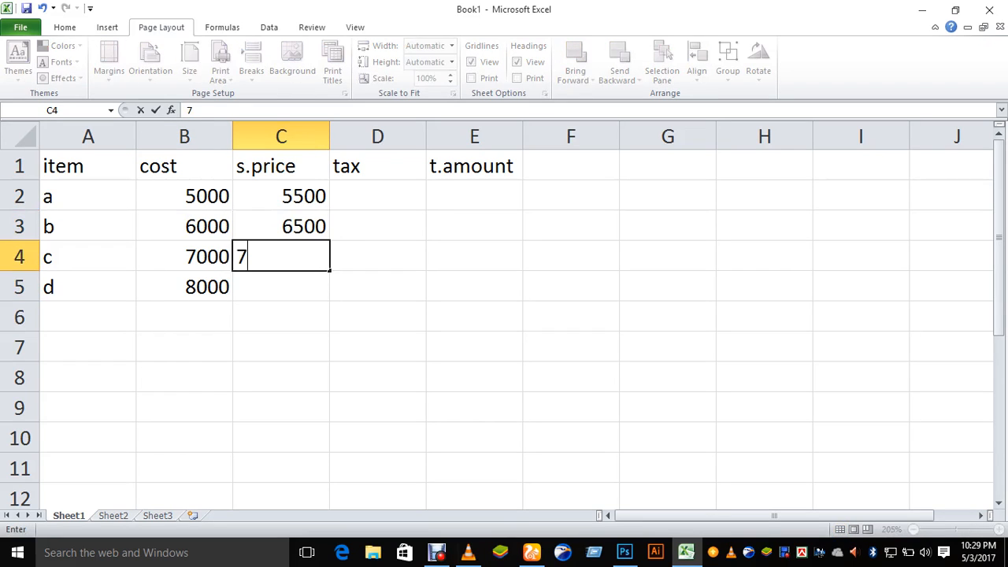
key("Return")
type("8500")
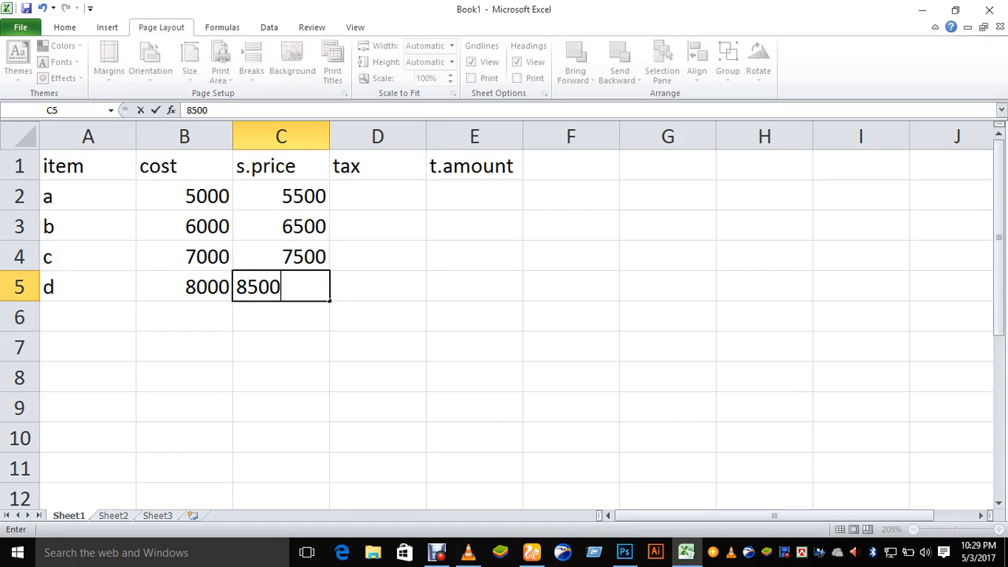
key("Tab")
Enter the tax values 25, 30, 35 and 40 in cells D2 to D5 and select cell E2
key("Up")
key("Up")
key("Up")
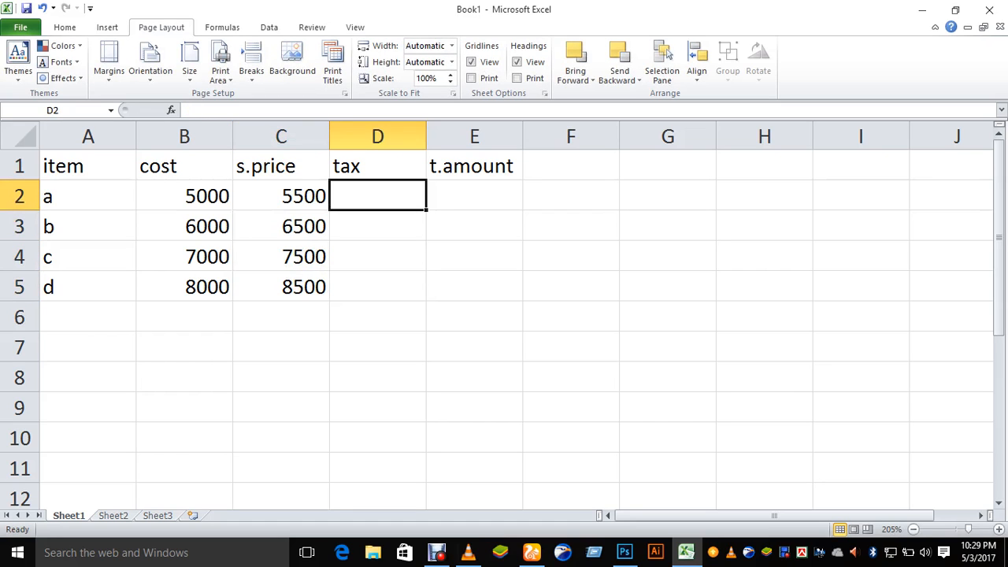
type("25")
key("Return")
type("3")
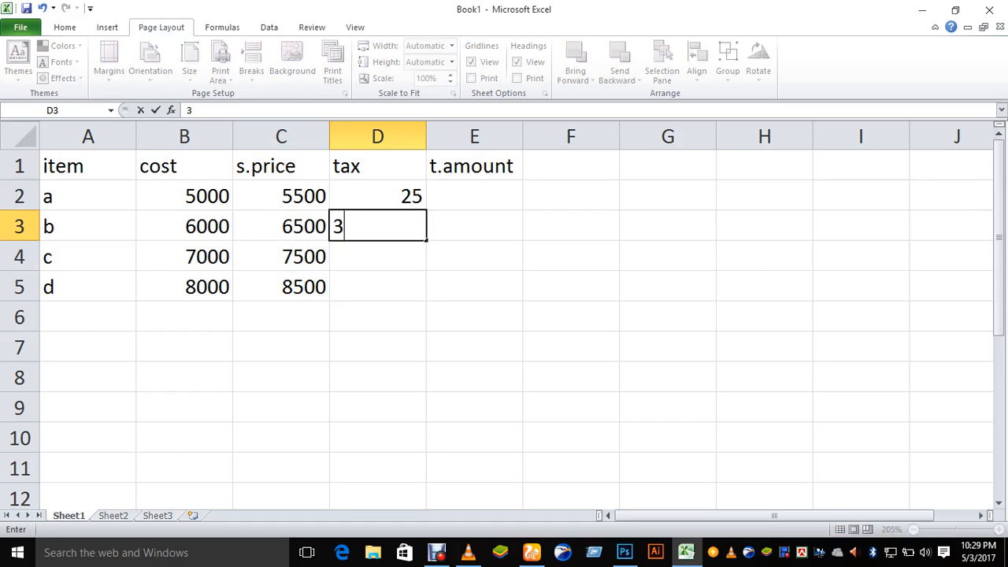
type("0")
key("Return")
type("35")
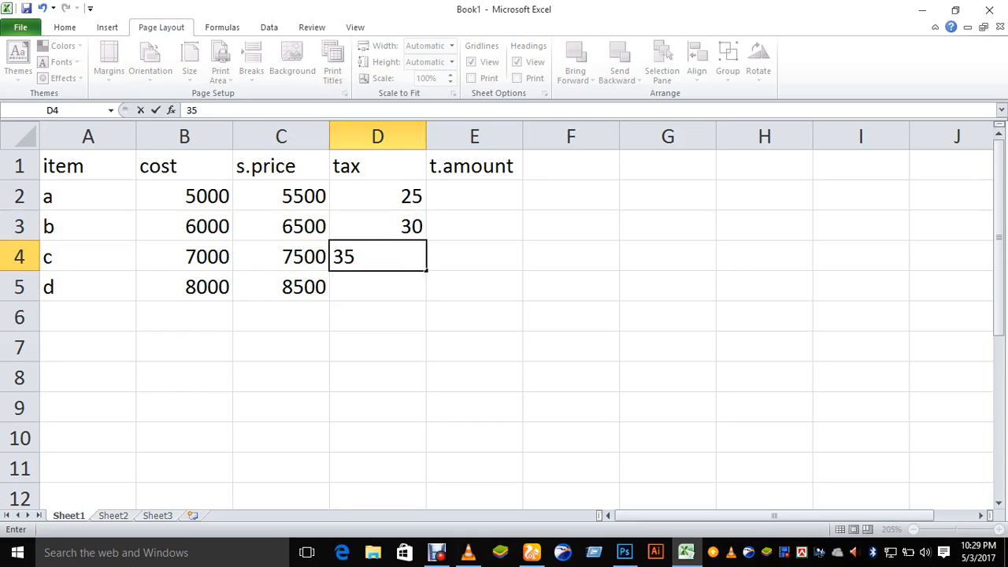
key("Return")
type("40")
key("Tab")
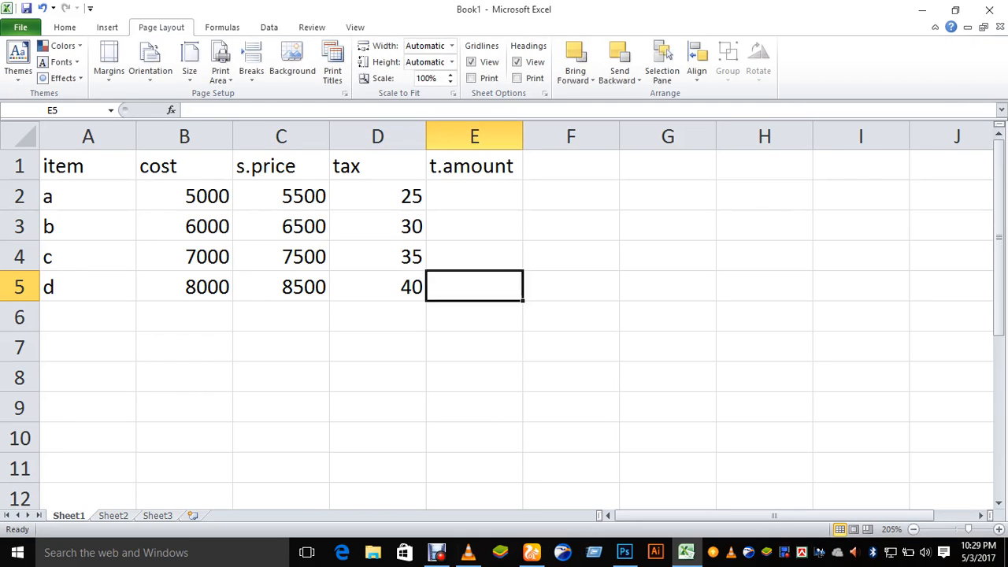
key("Up")
key("Up")
key("Up")
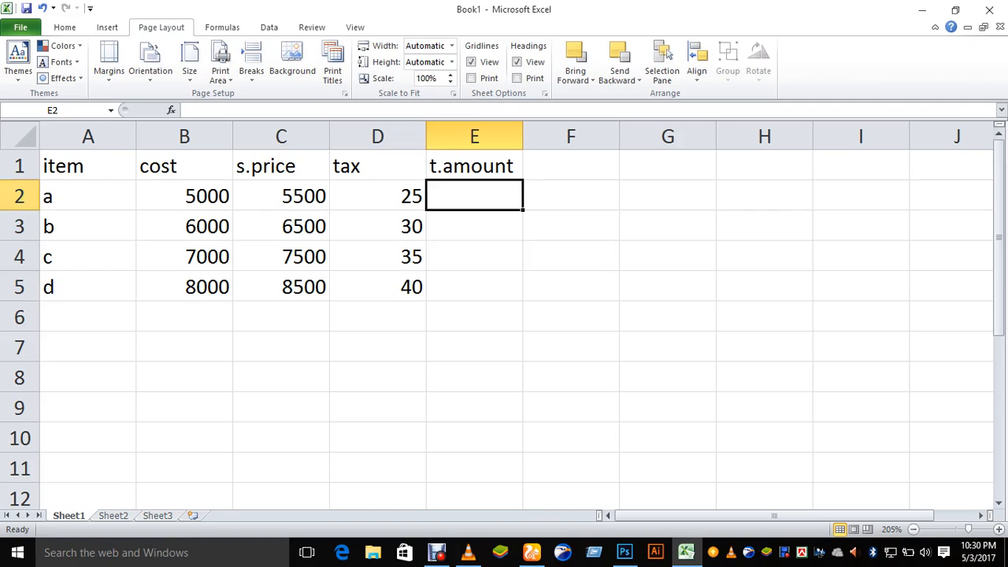
Start a second table with the headings item, quant, u.price, s.total, damage and g.total in cells A8 to F8
key("Home")
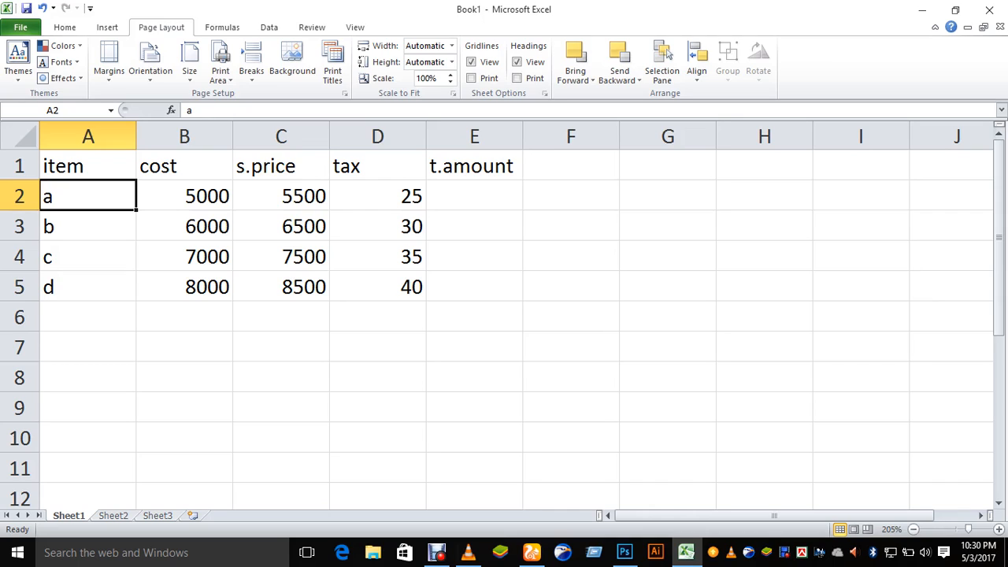
left_click(89, 377)
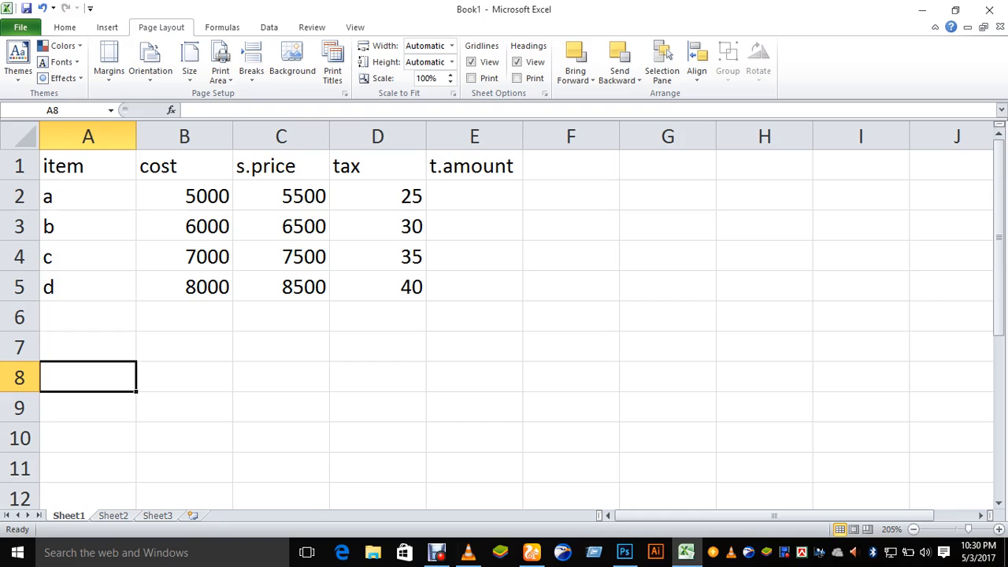
type("item")
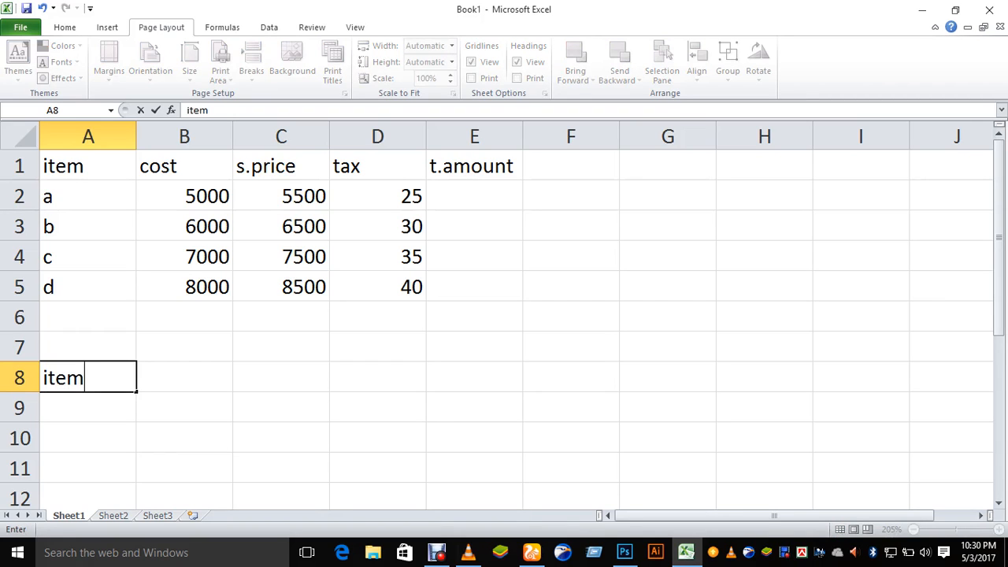
key("Tab")
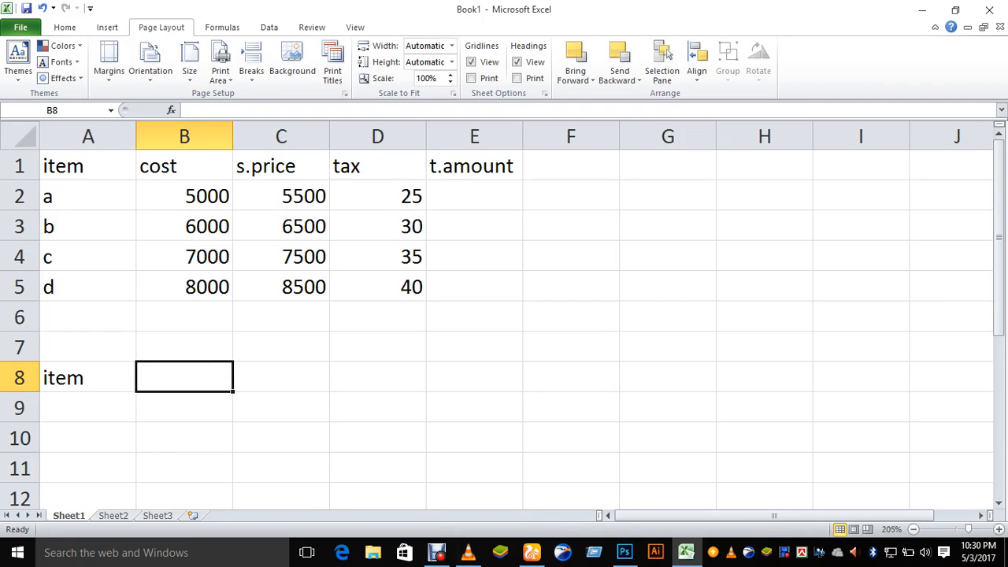
type("quant")
key("Tab")
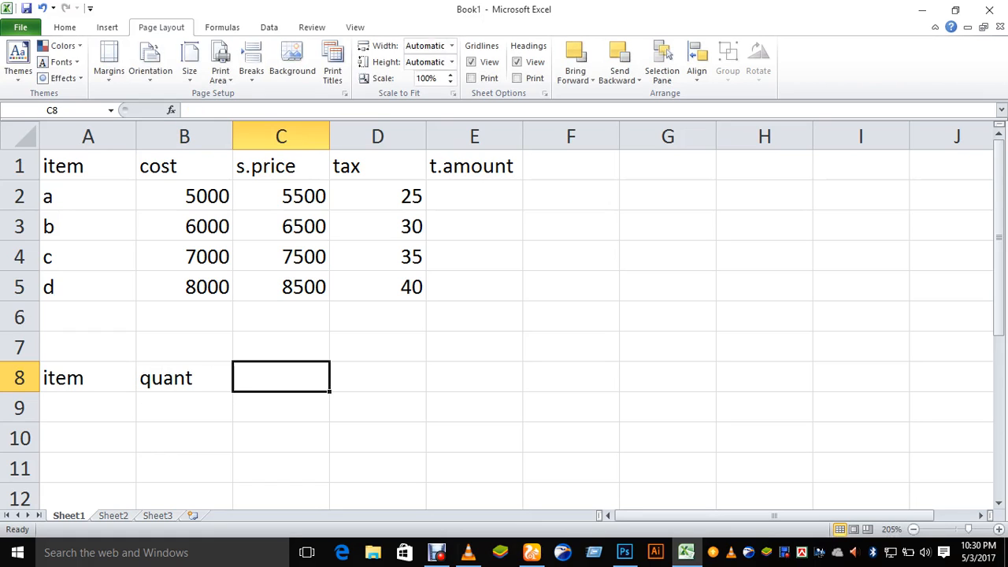
type("u.price")
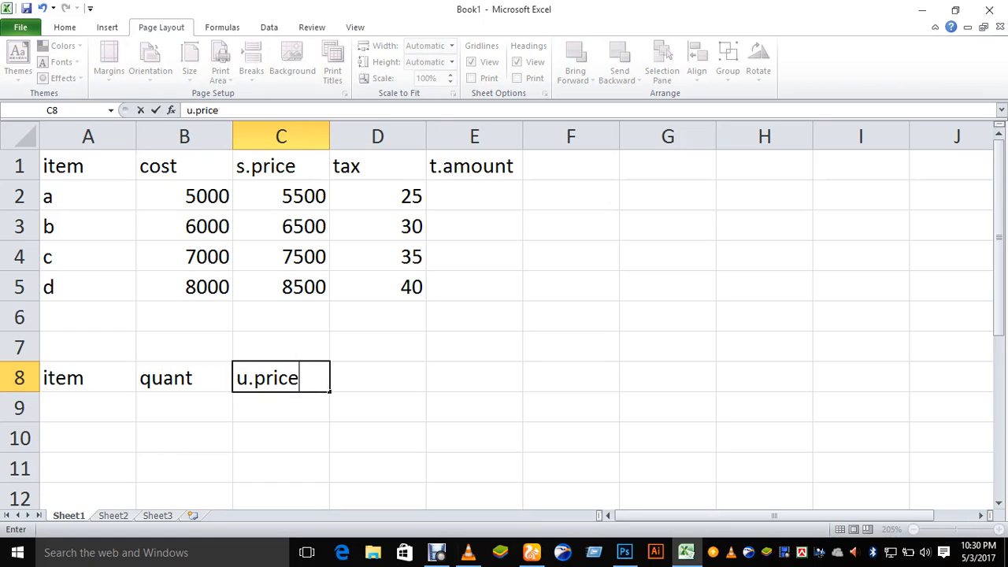
key("Tab")
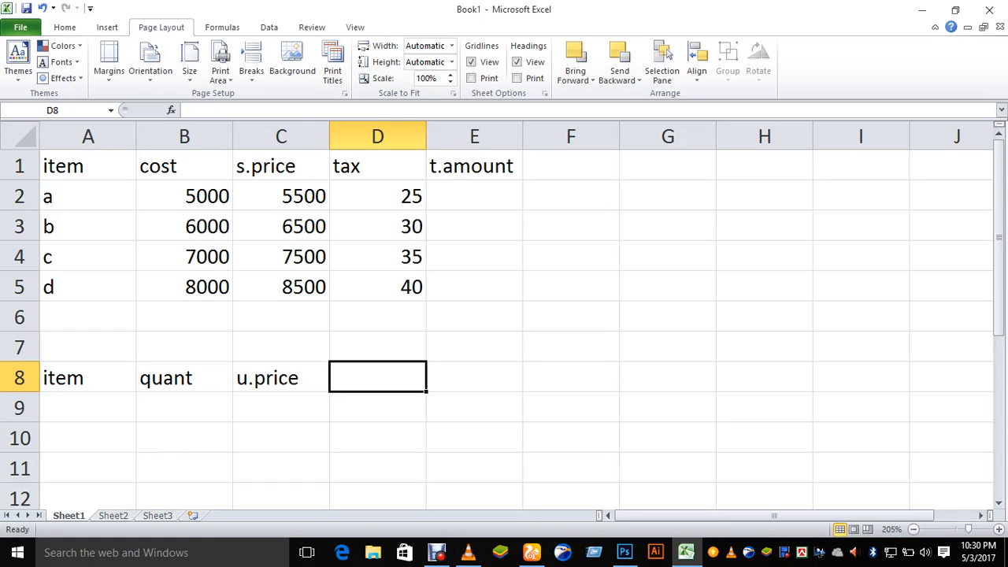
type("s.tota")
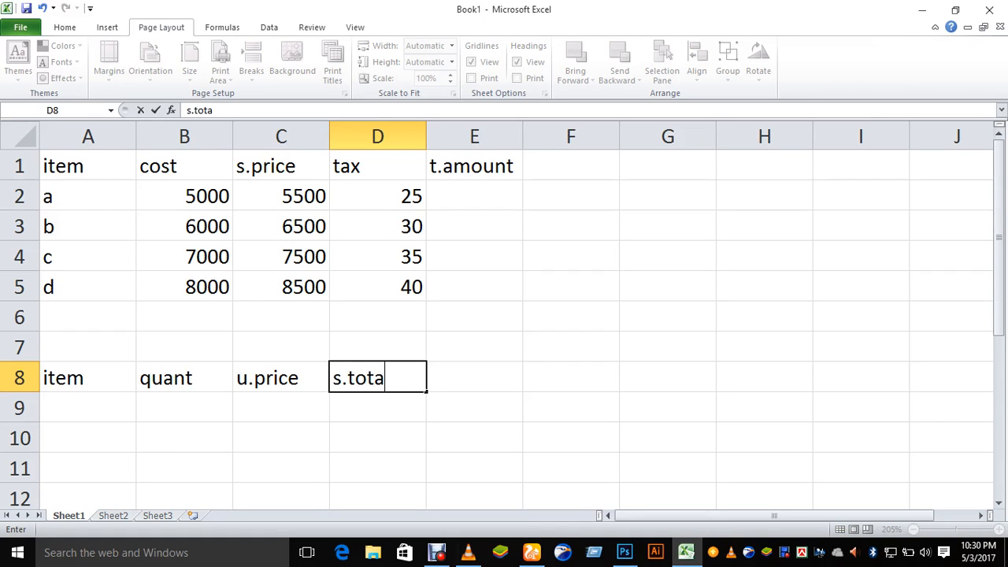
type("l")
key("Tab")
type("damage")
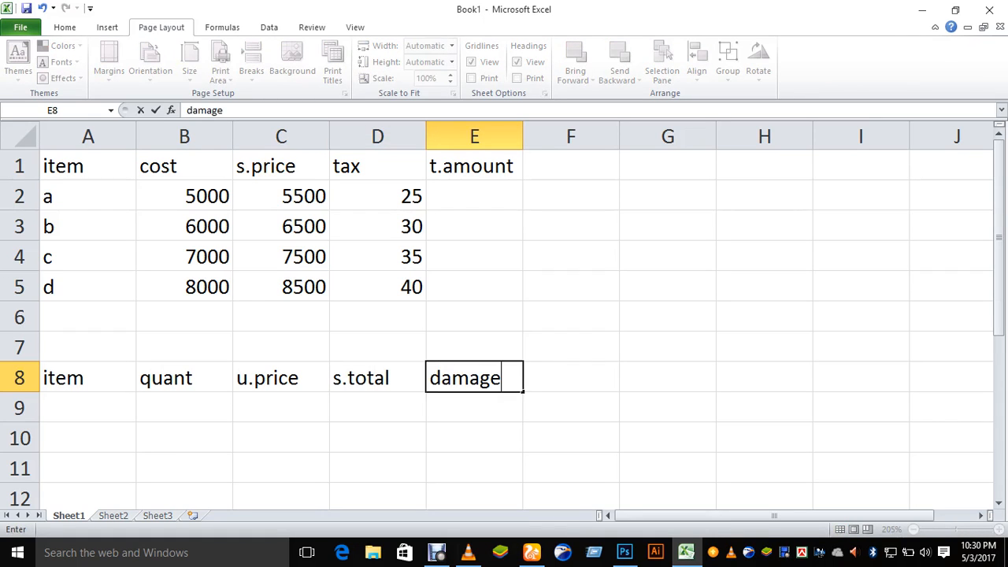
key("Tab")
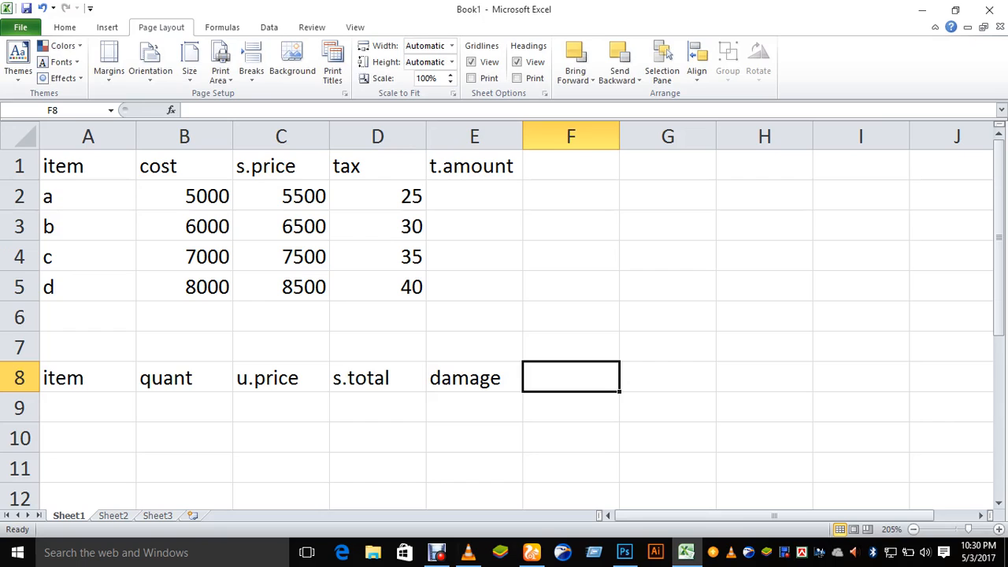
type("g.total")
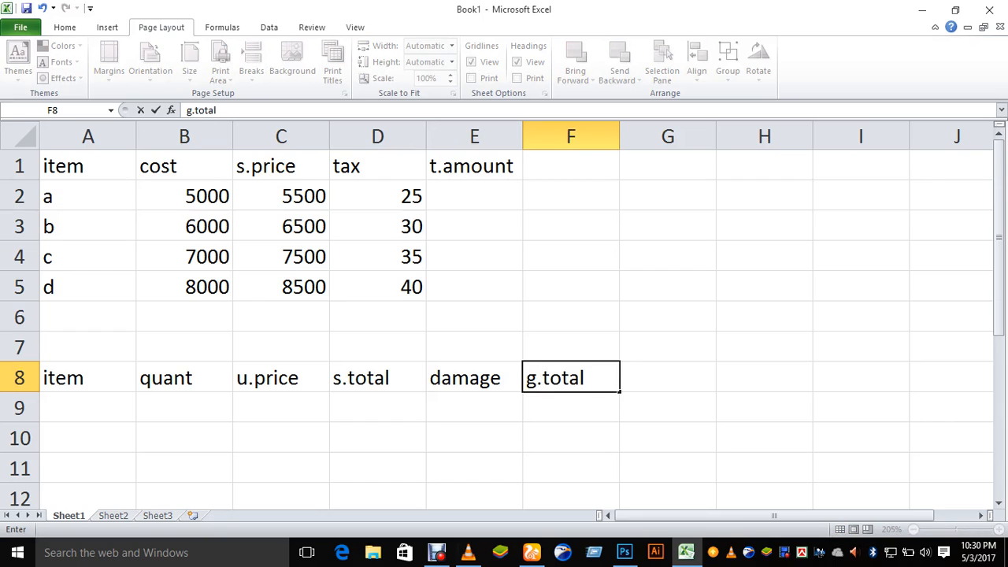
key("Return")
List the items a, b, c and d in cells A9 to A12 of the second table
key("Left")
key("Left")
key("Left")
key("Left")
key("Left")
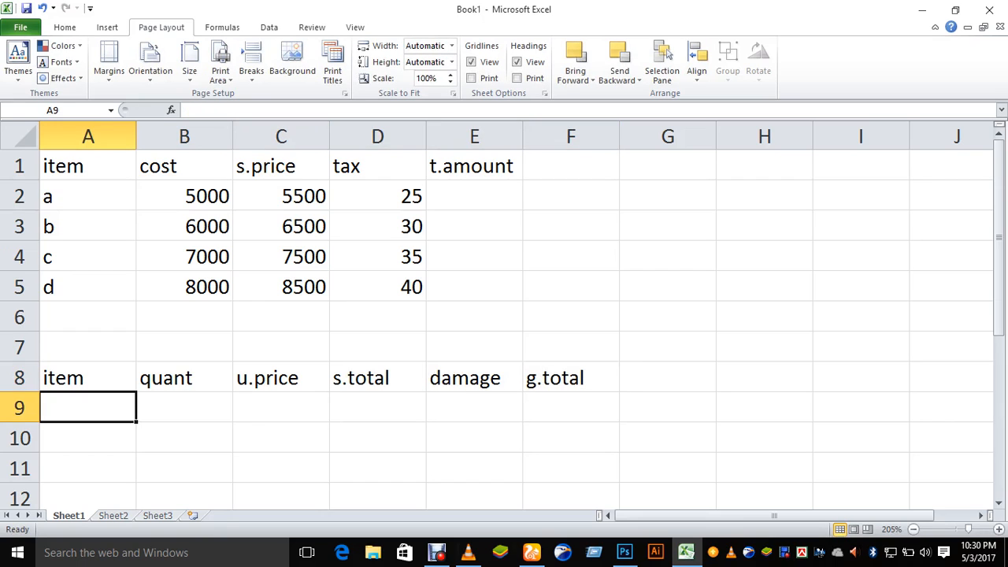
type("a")
key("Down")
type("b")
key("Down")
type("c")
key("Down")
type("d")
key("Right")
Enter the quant values 120, 130, 140 and 150 in cells B9 to B12
key("Up")
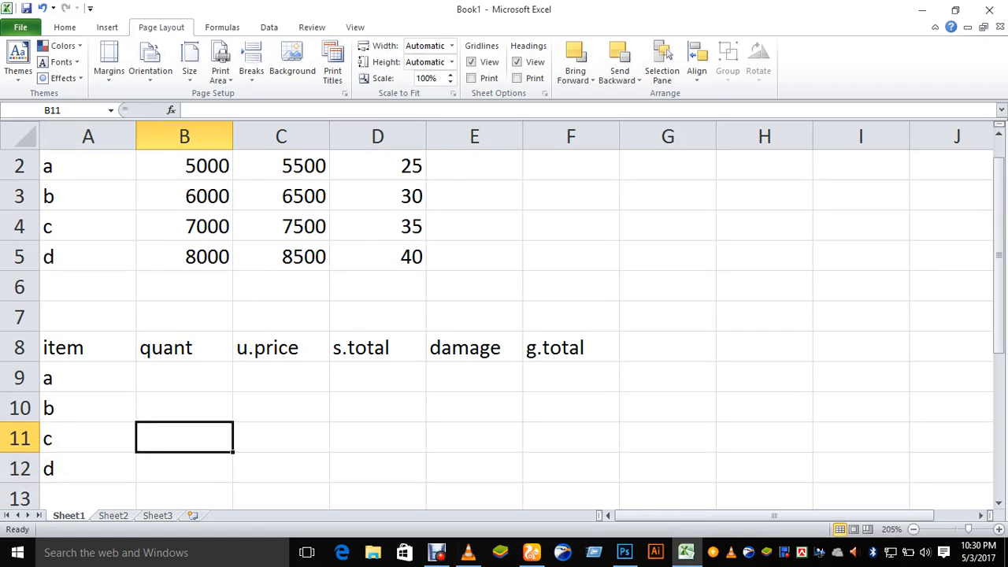
key("Up")
key("Up")
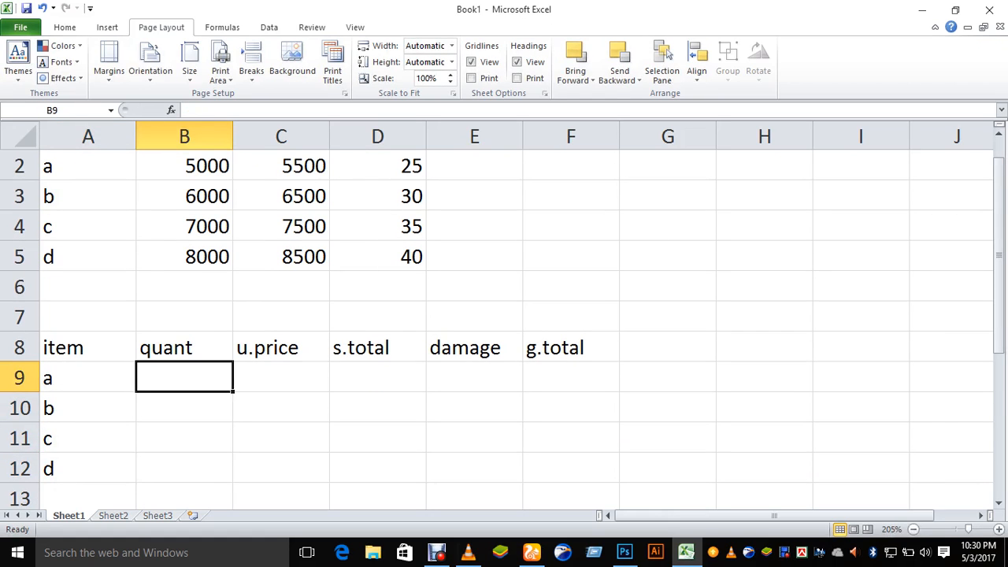
type("120")
key("Down")
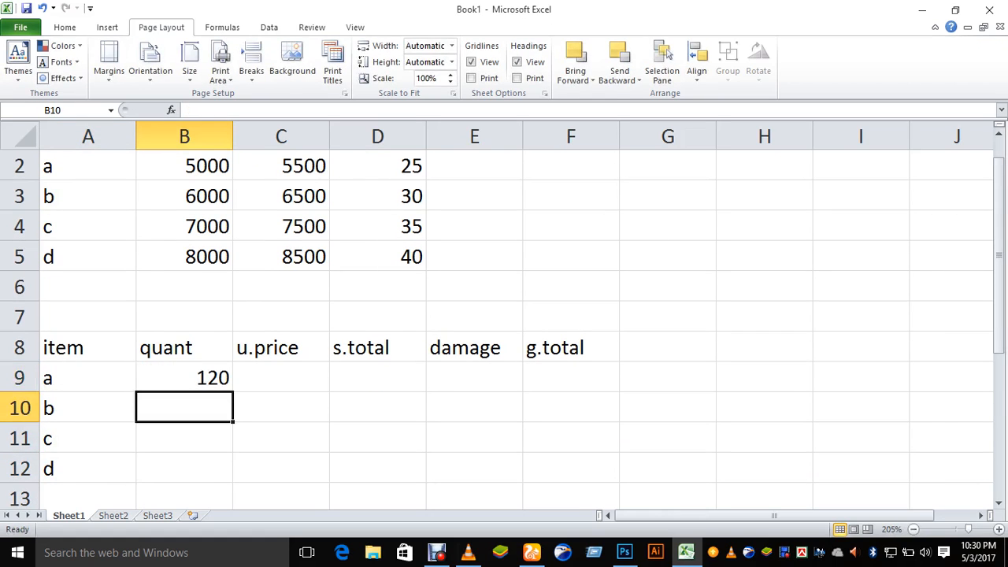
type("130")
key("Return")
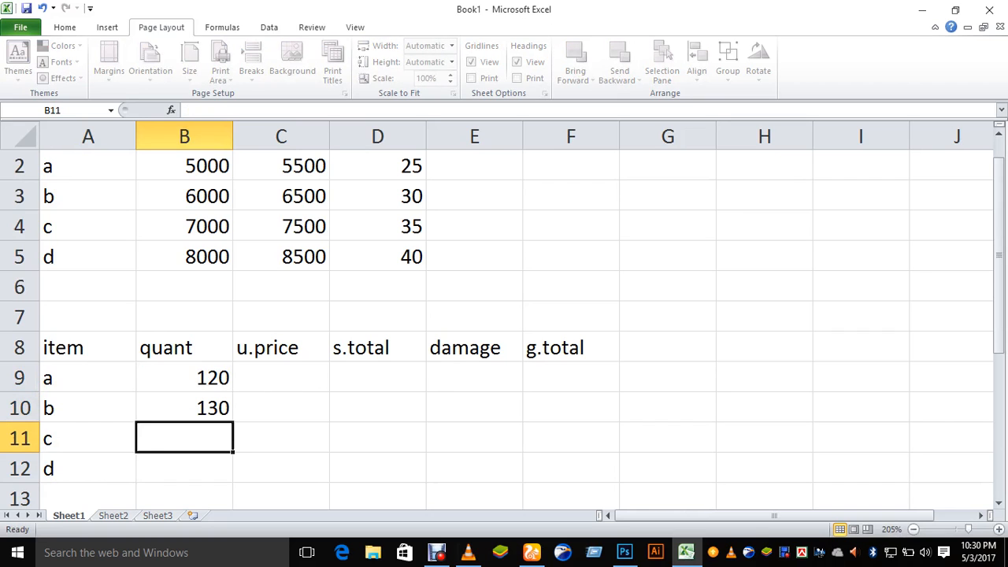
type("140")
key("Return")
type("15")
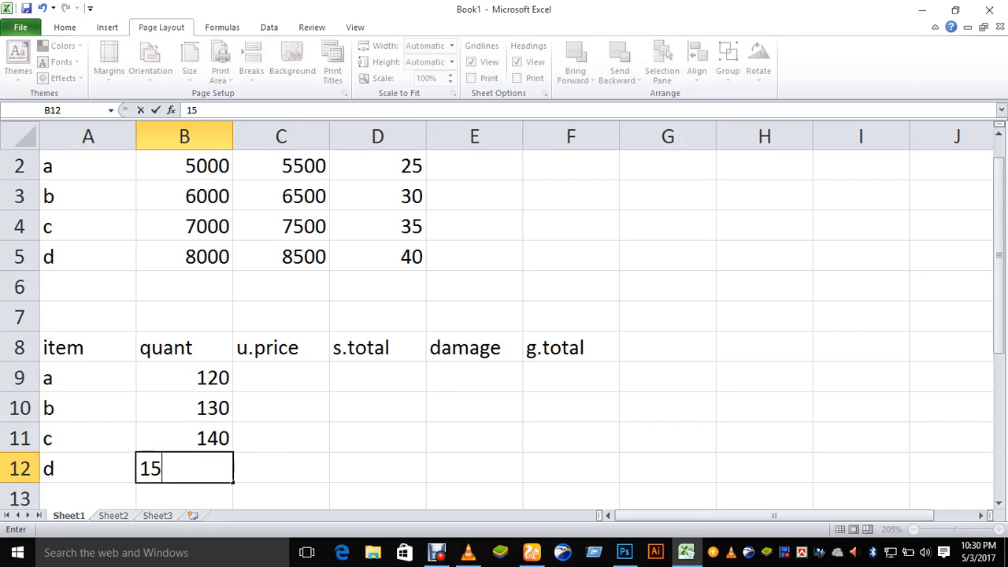
type("0")
key("Right")
Enter the u.price values 120, 130, 140 and 150 in cells C9 to C12
key("Up")
key("Up")
key("Up")
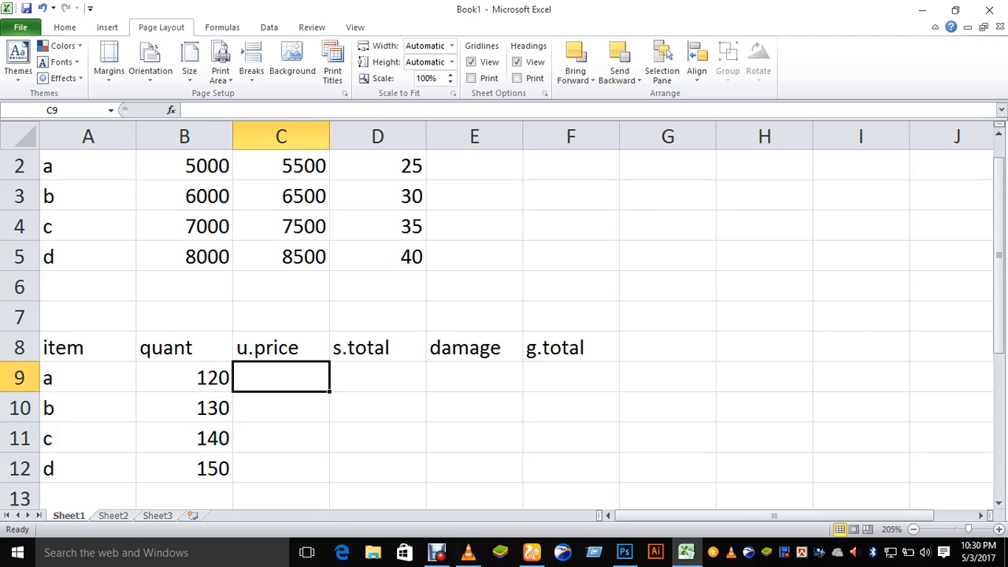
type("120")
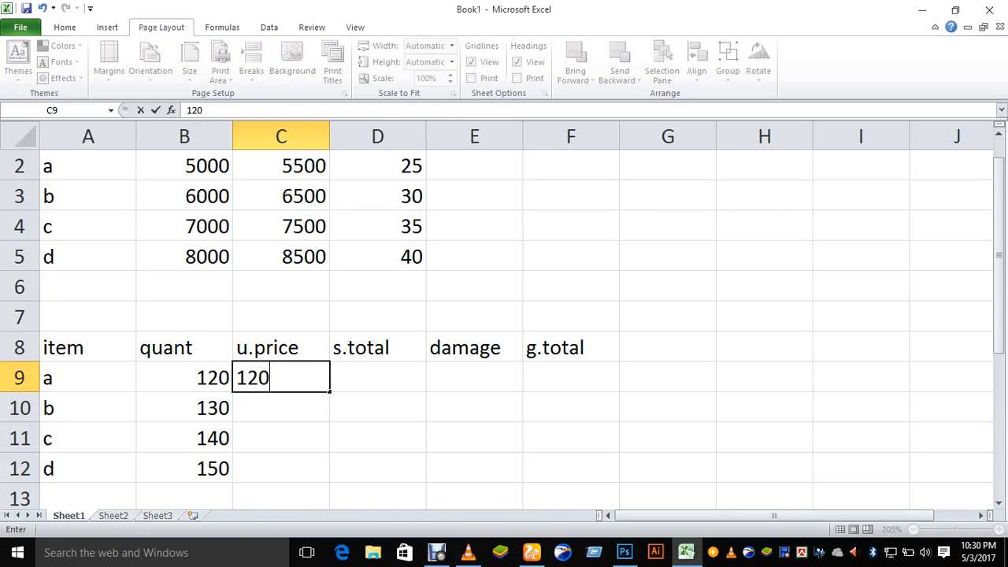
key("Return")
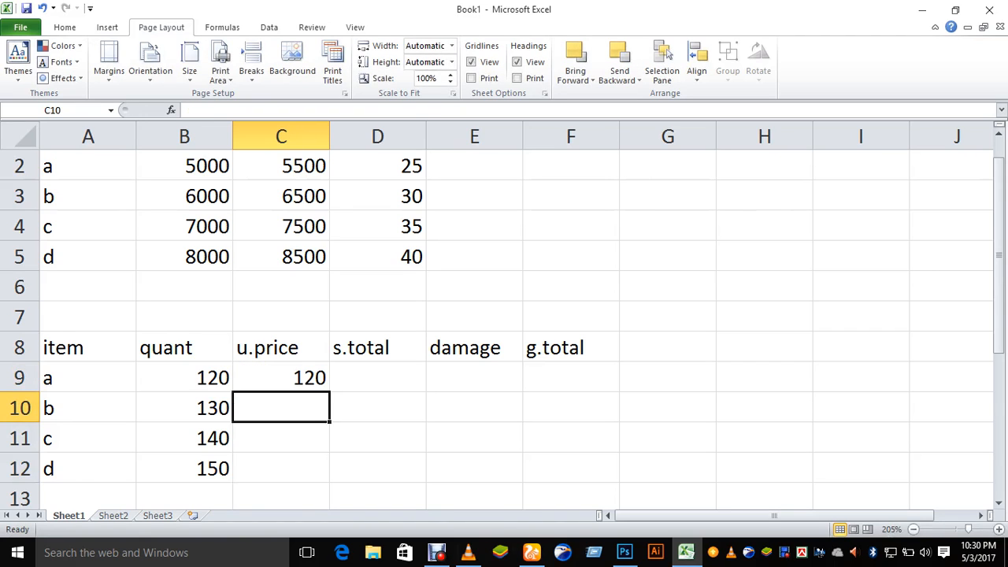
type("130")
key("Return")
type("140")
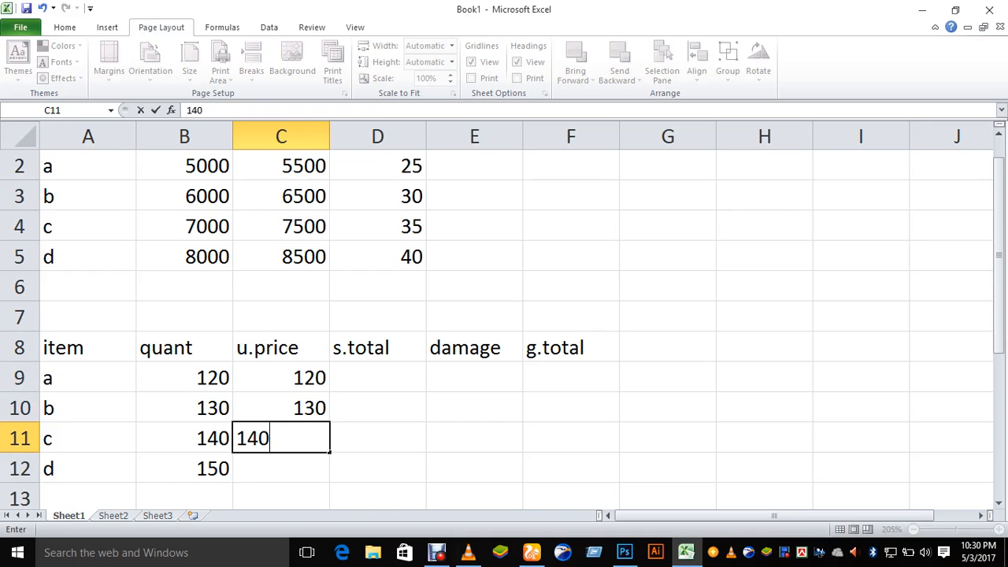
key("Return")
type("150")
key("Tab")
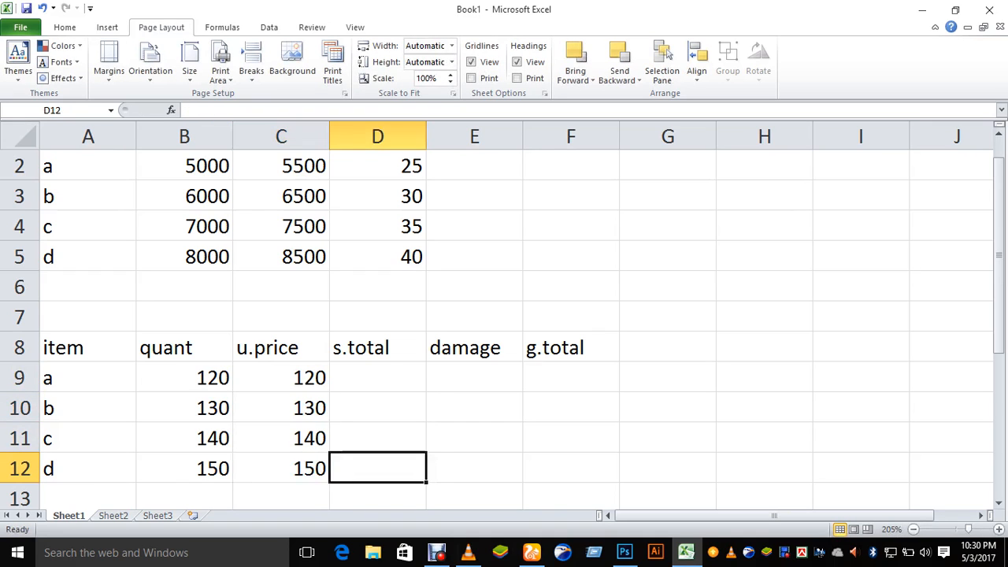
Enter the damage values 20, 25, 30 and 35 in cells E9 to E12 of the second table
key("Up")
key("Up")
key("Up")
key("Right")
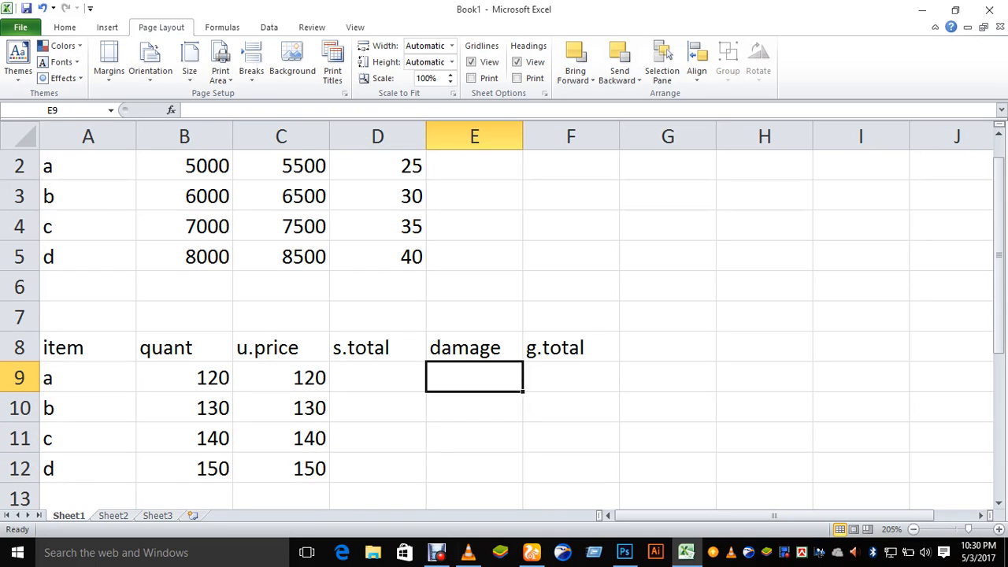
type("20")
key("Return")
type("25")
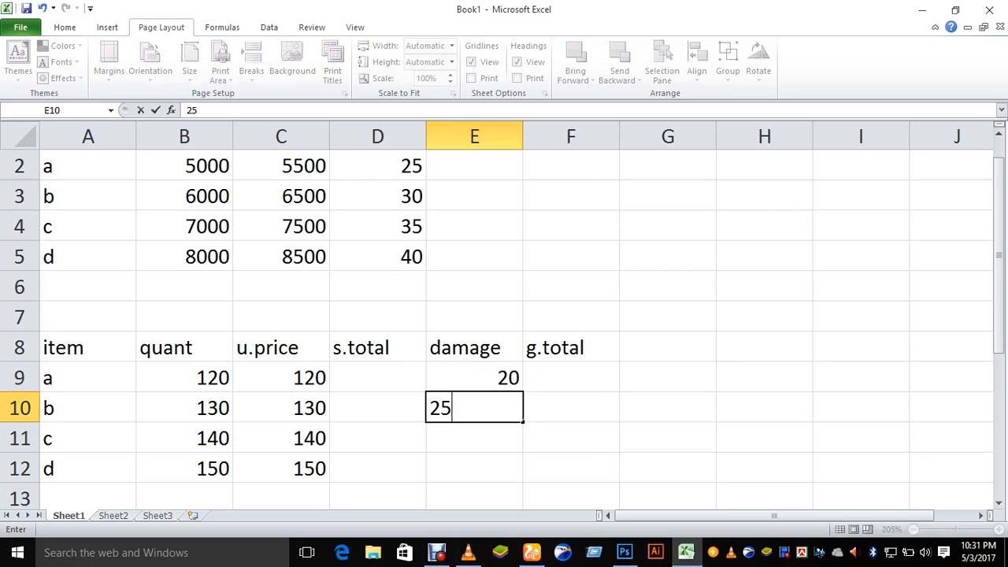
key("Return")
type("30")
key("Return")
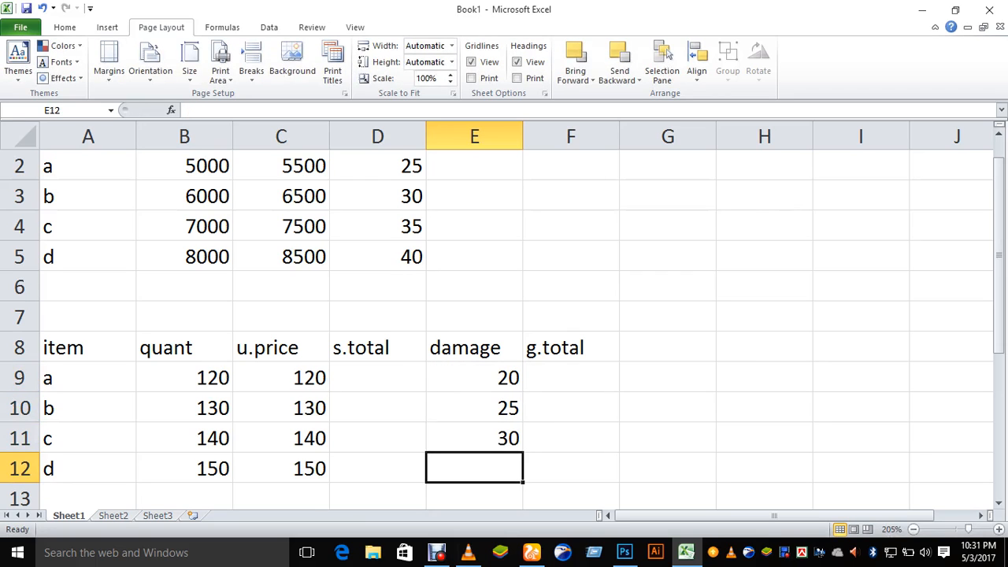
type("35")
key("Tab")
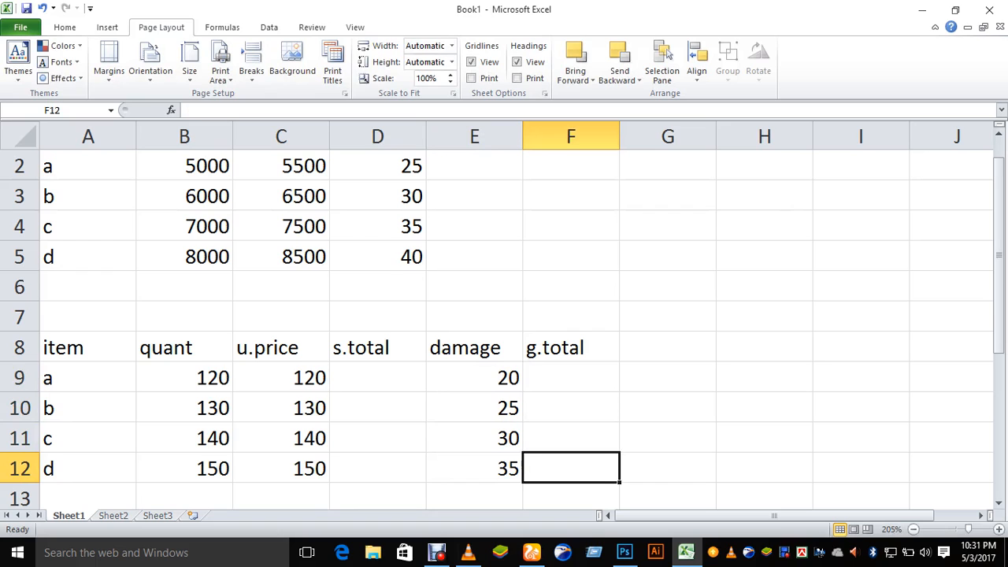
Check how both tables fit on the page in the print preview, then return to the worksheet
scroll(504, 315, "up", 1)
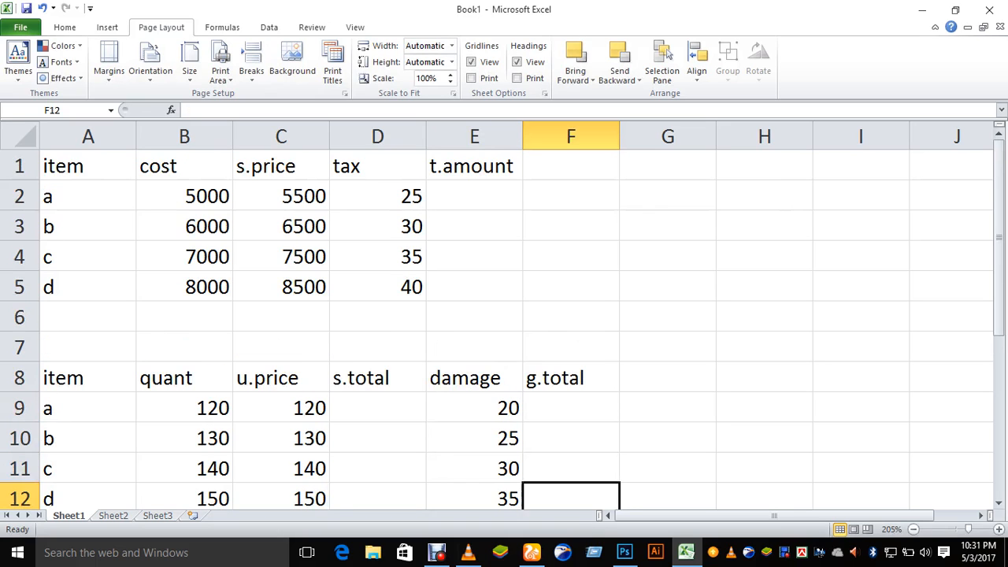
scroll(504, 315, "down", 2)
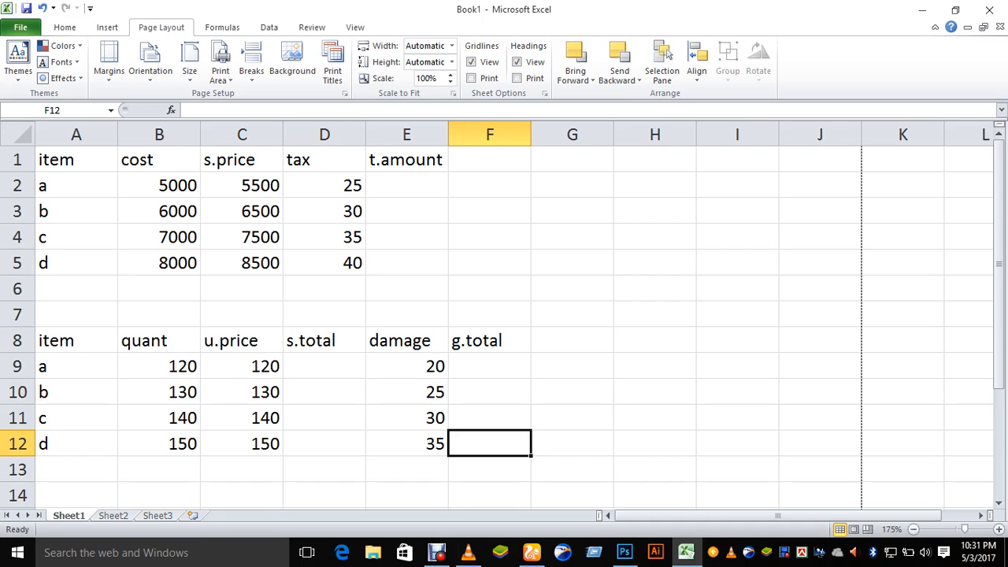
left_click(20, 28)
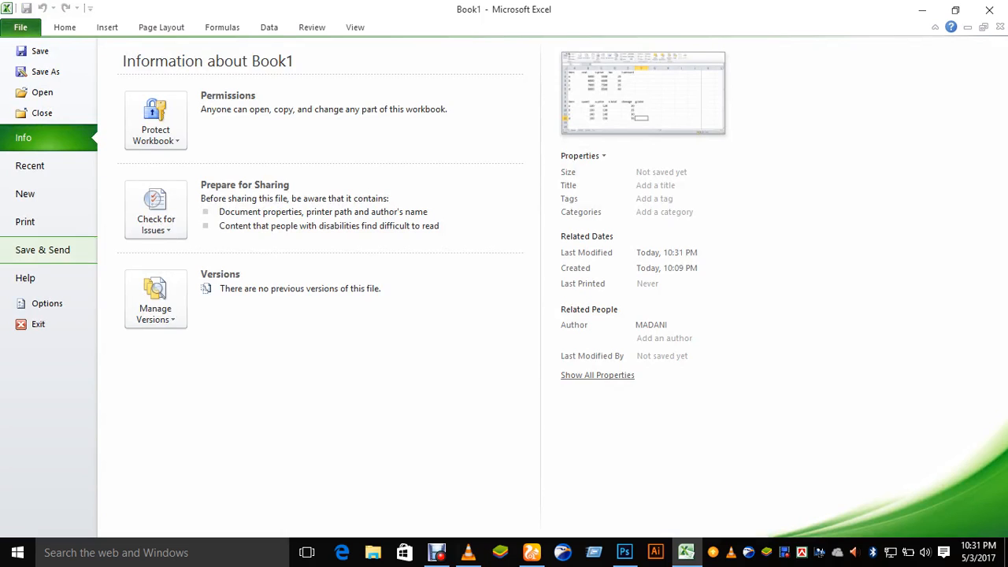
left_click(25, 221)
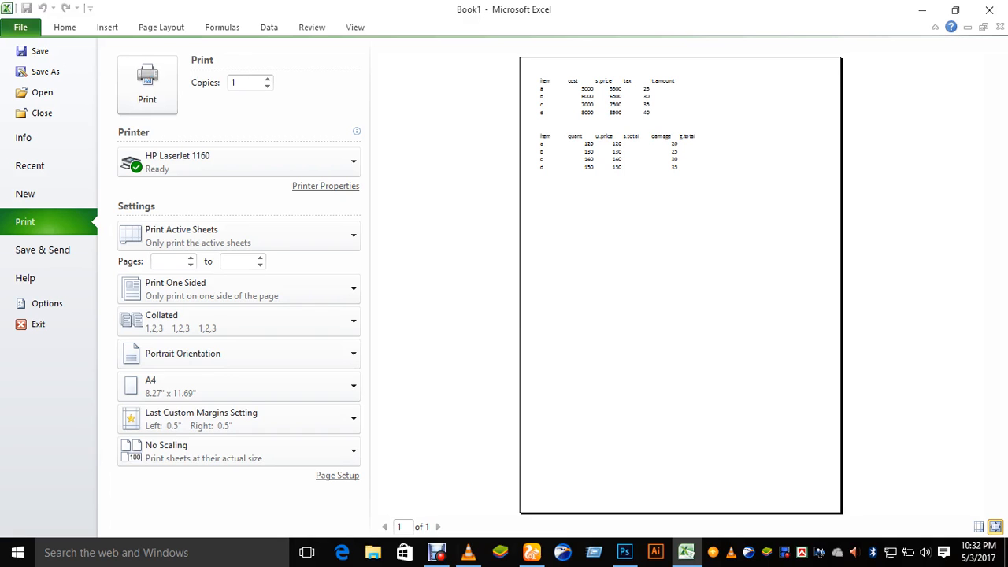
key("Escape")
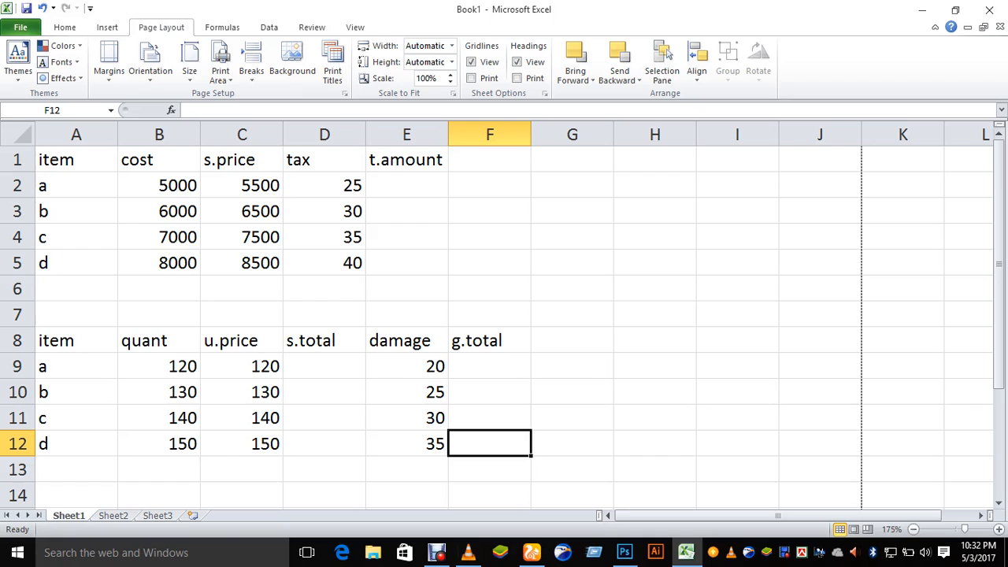
Restrict printing to the second table, cells A8 to F12, with the Print Selection setting
left_click_drag(76, 340, 490, 443)
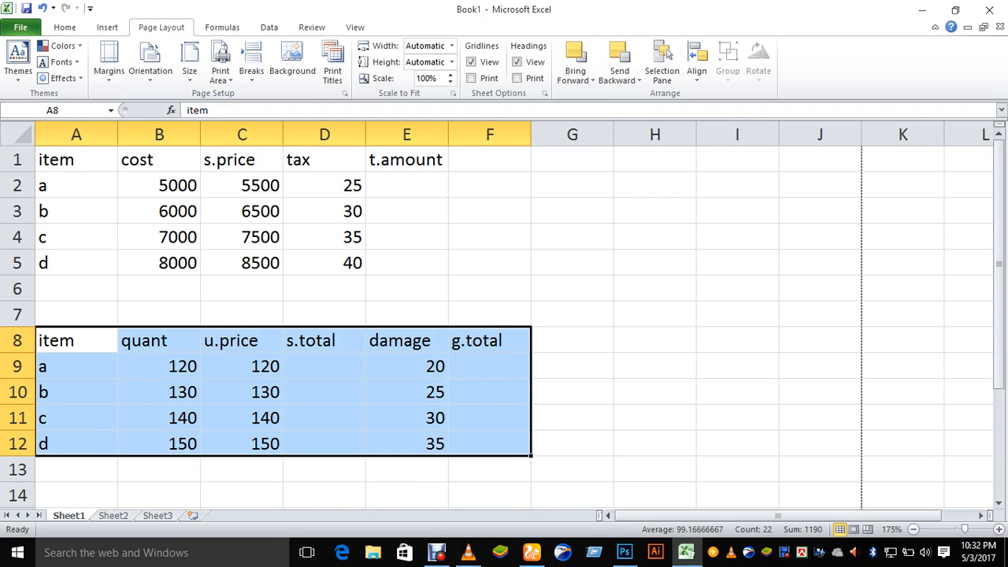
key("ctrl+p")
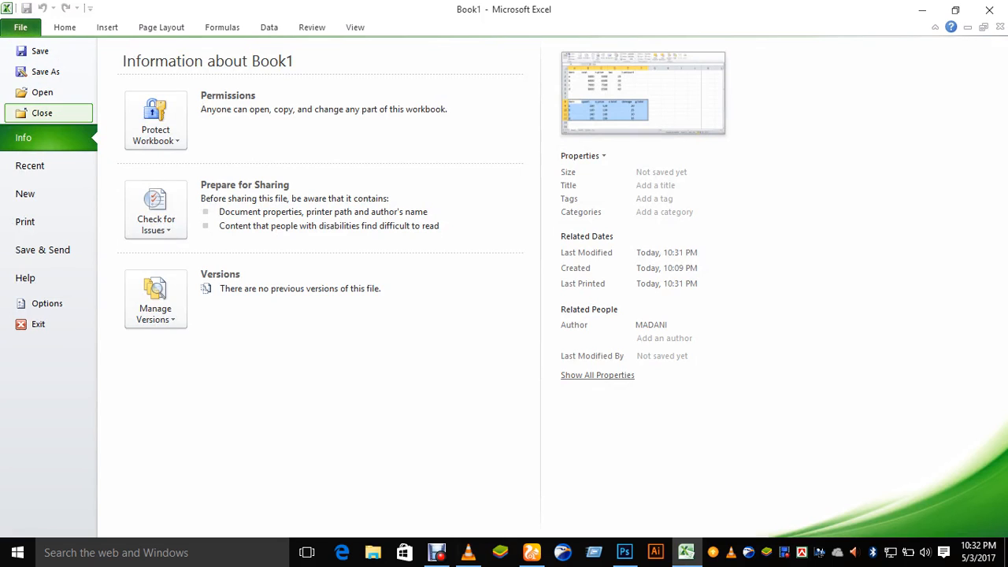
left_click(25, 221)
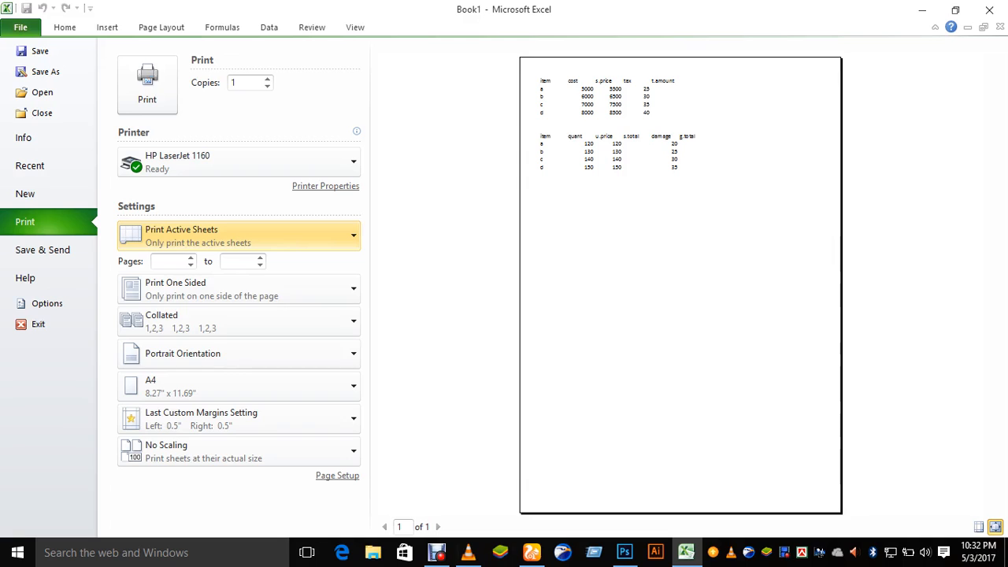
left_click(236, 236)
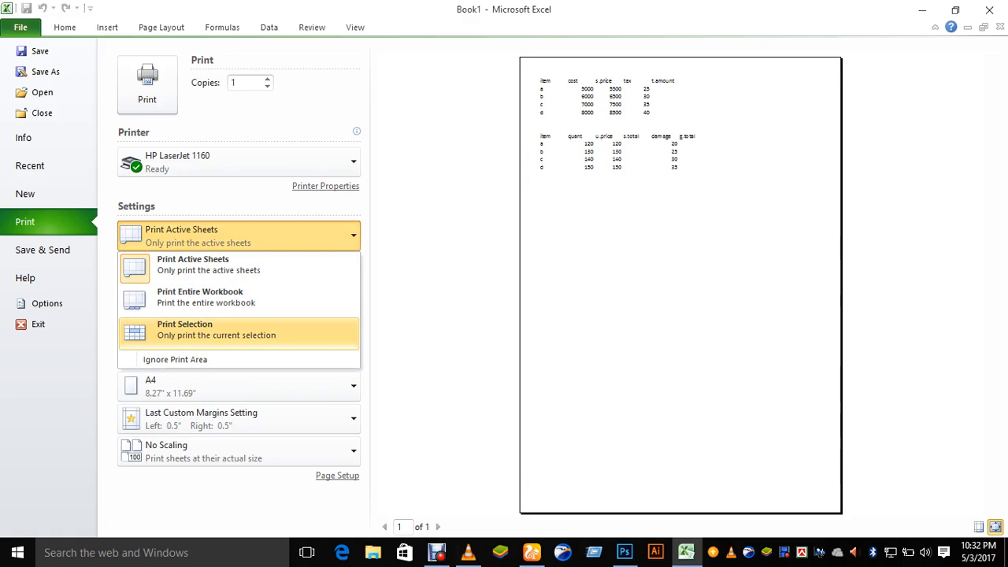
left_click(239, 328)
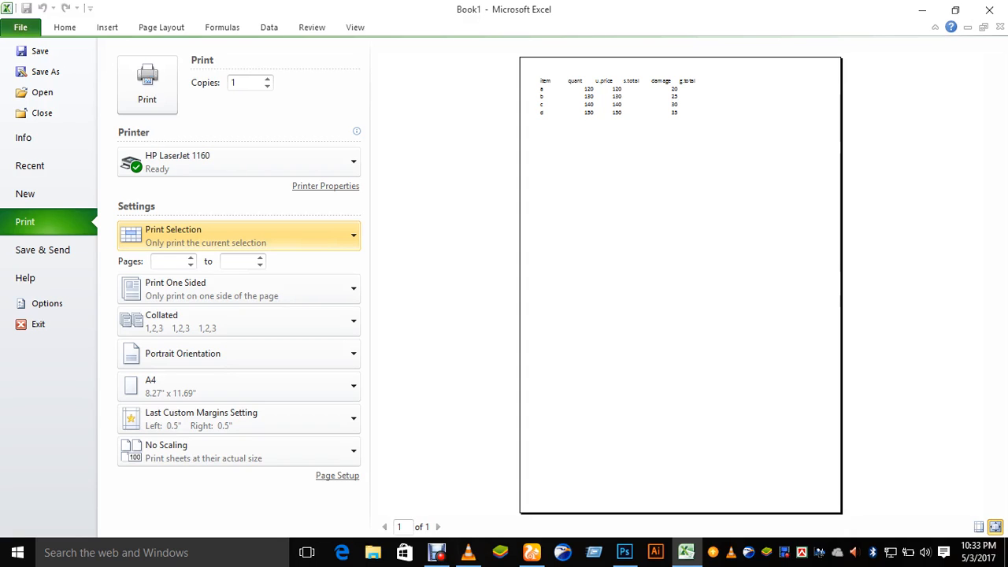
left_click(65, 27)
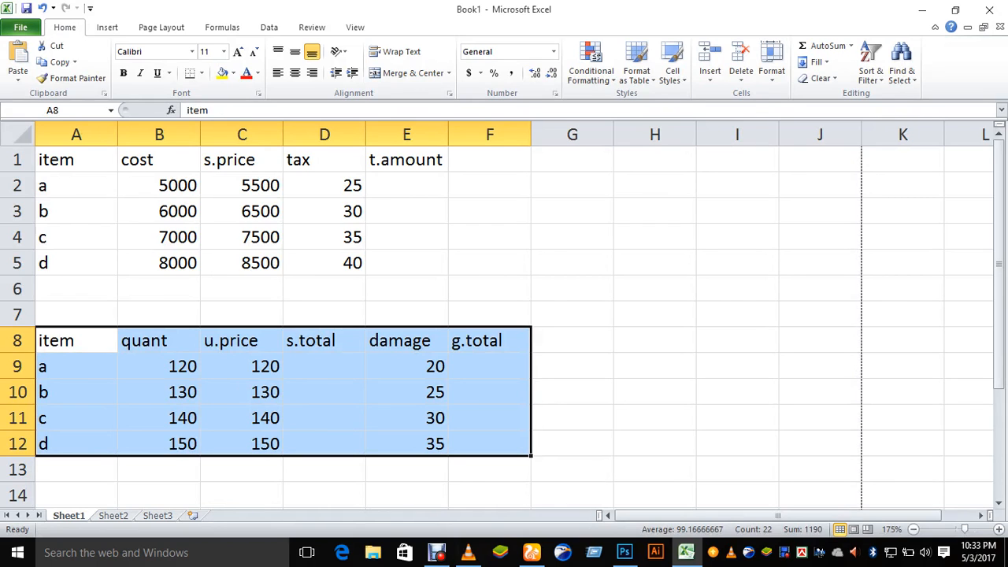
Review the print preview of the selected table, showing and hiding the page margin guides
left_click(21, 27)
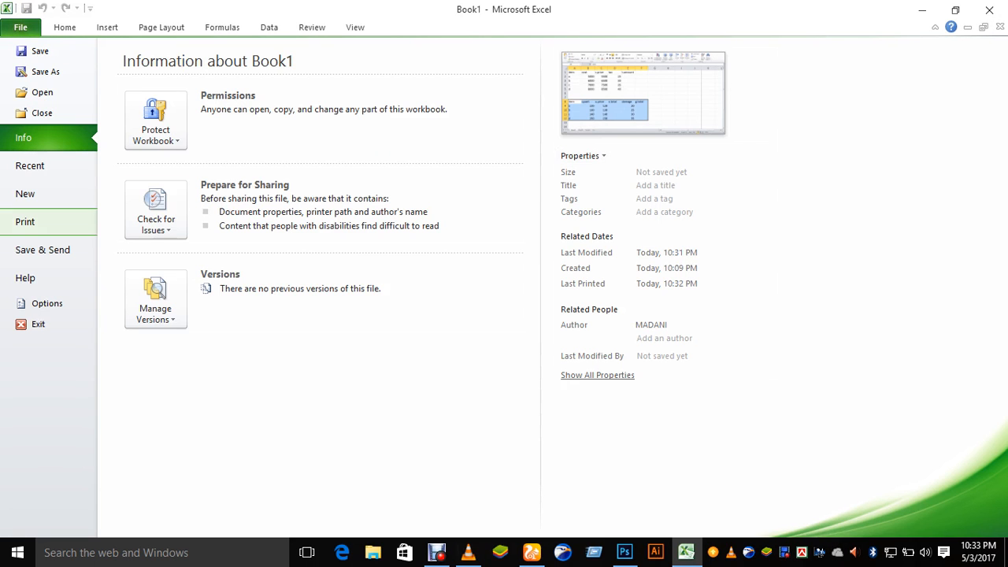
left_click(24, 221)
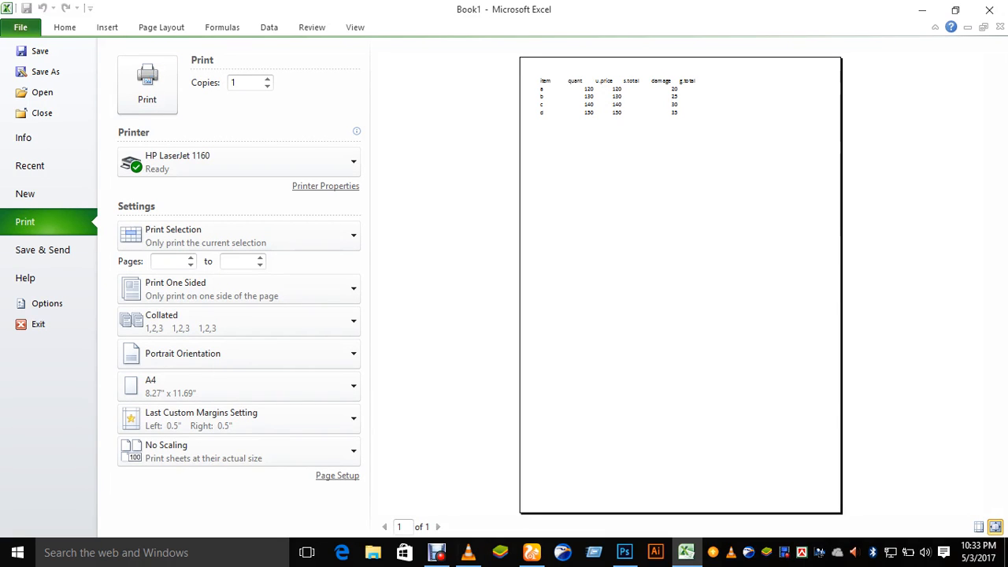
left_click(355, 27)
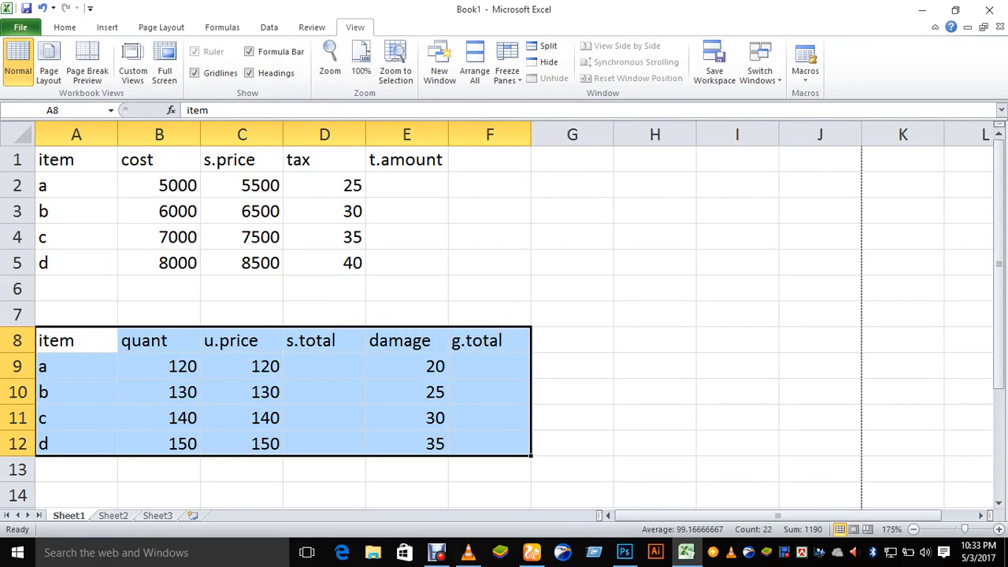
left_click(21, 27)
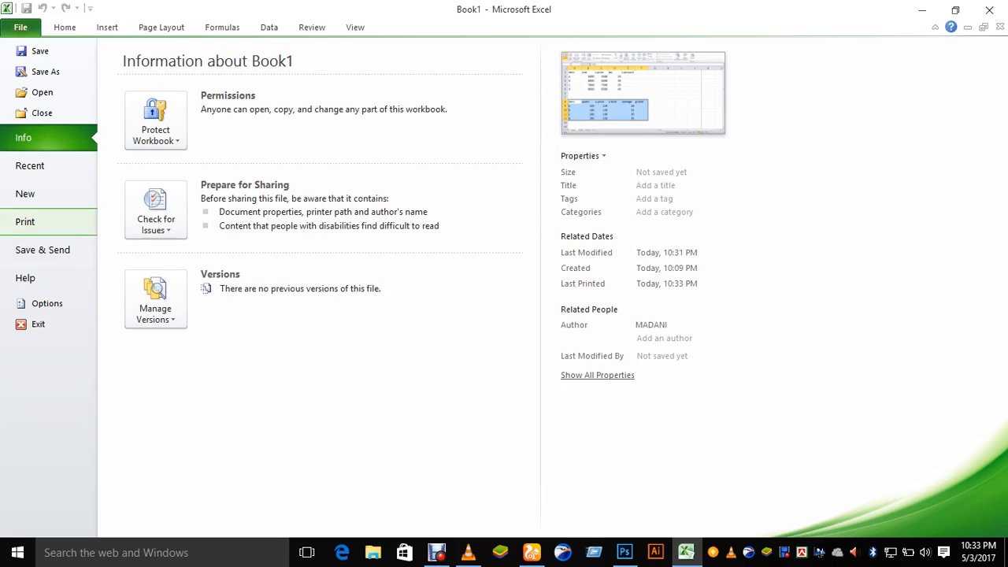
left_click(32, 221)
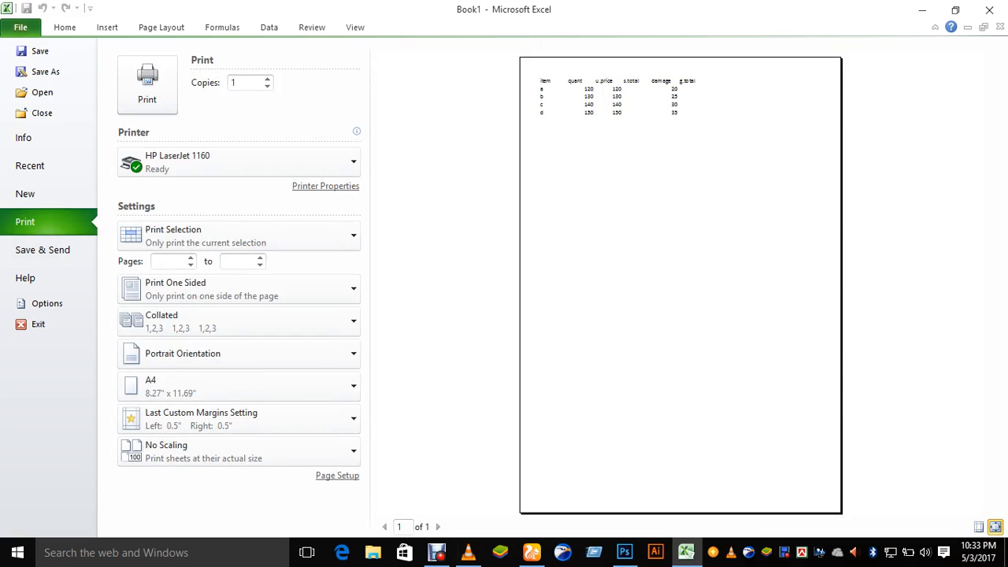
left_click(979, 526)
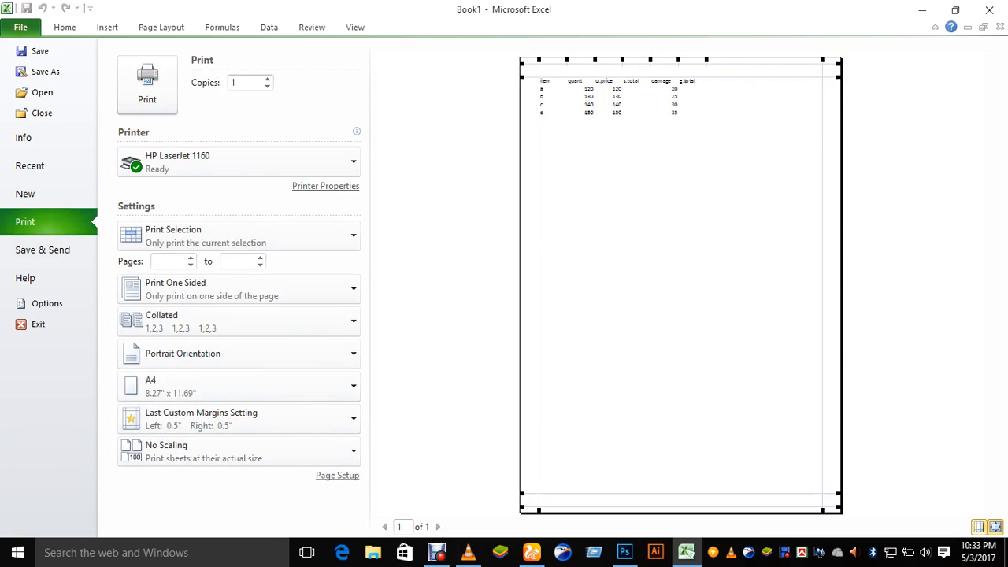
left_click(979, 526)
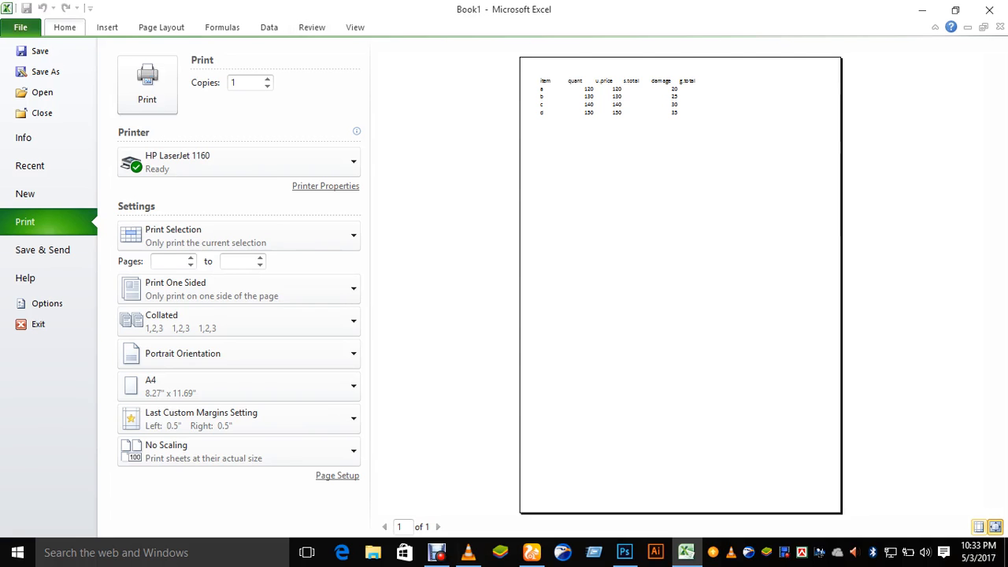
left_click(64, 27)
left_click(77, 160)
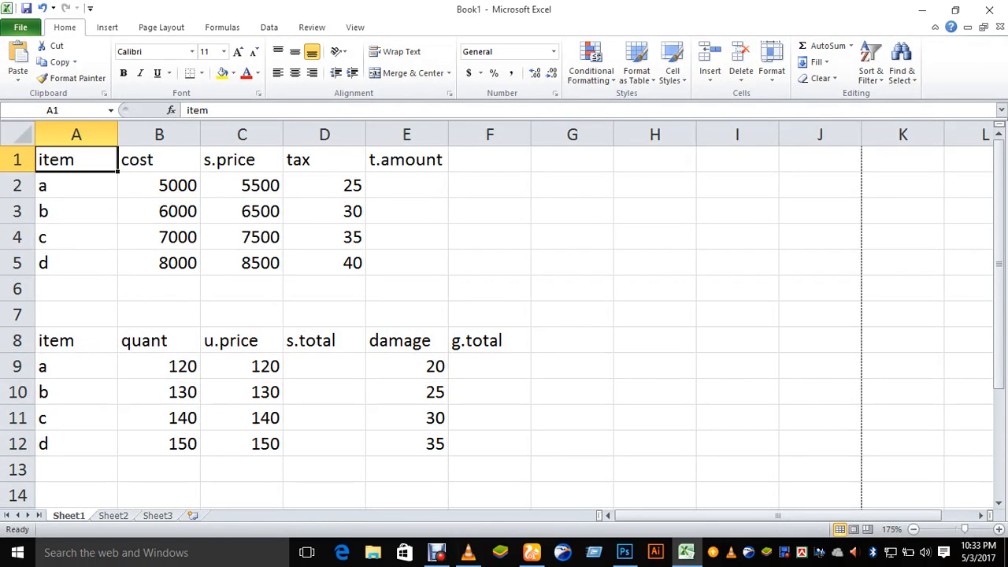
left_click(159, 186)
left_click(77, 186)
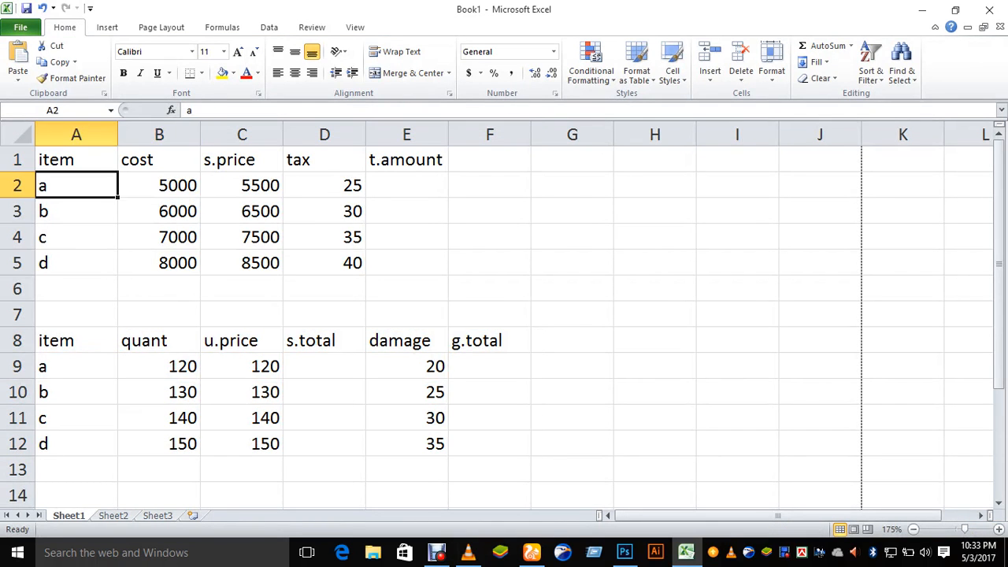
left_click(324, 237)
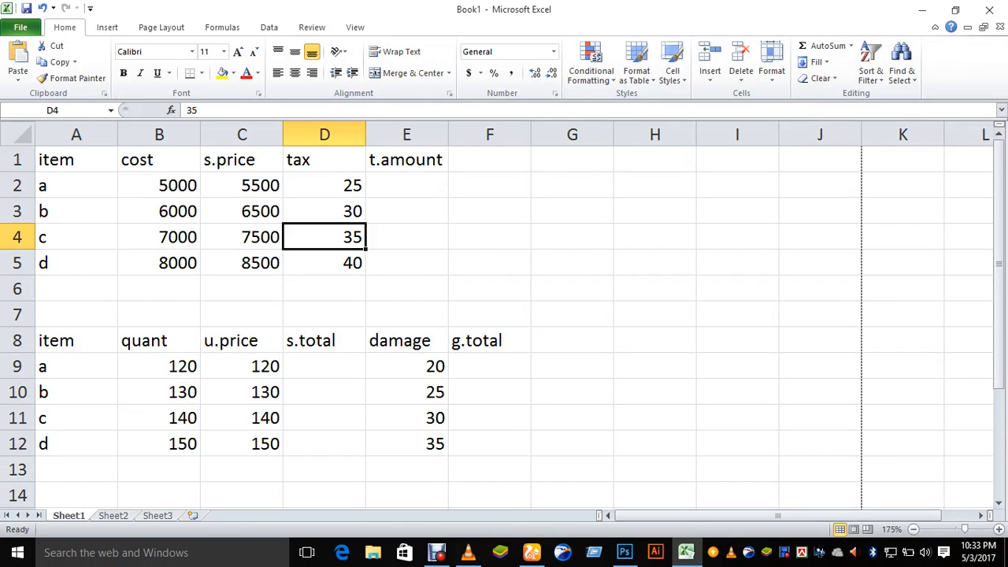
left_click(407, 237)
left_click(490, 264)
left_click(324, 289)
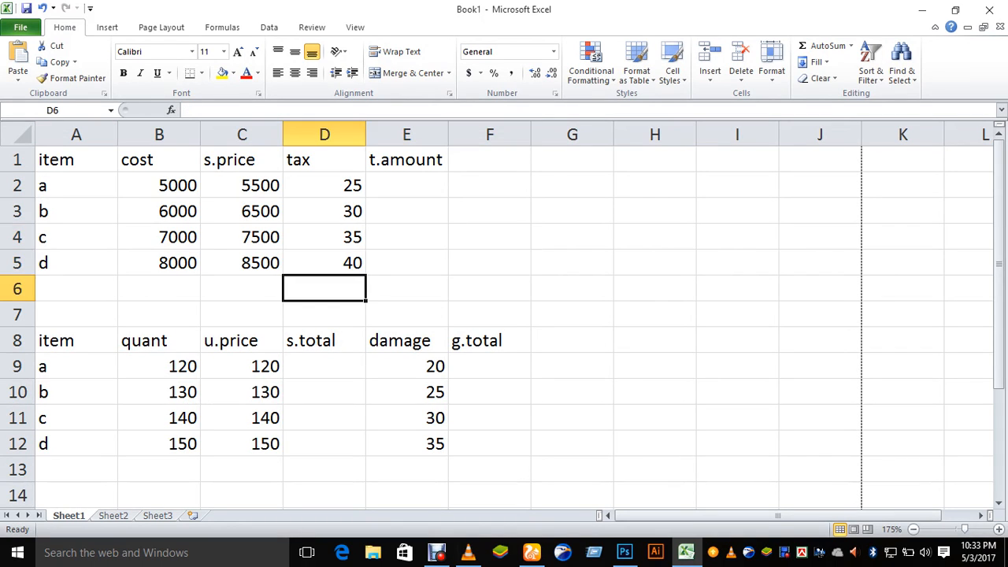
left_click(242, 289)
left_click(159, 289)
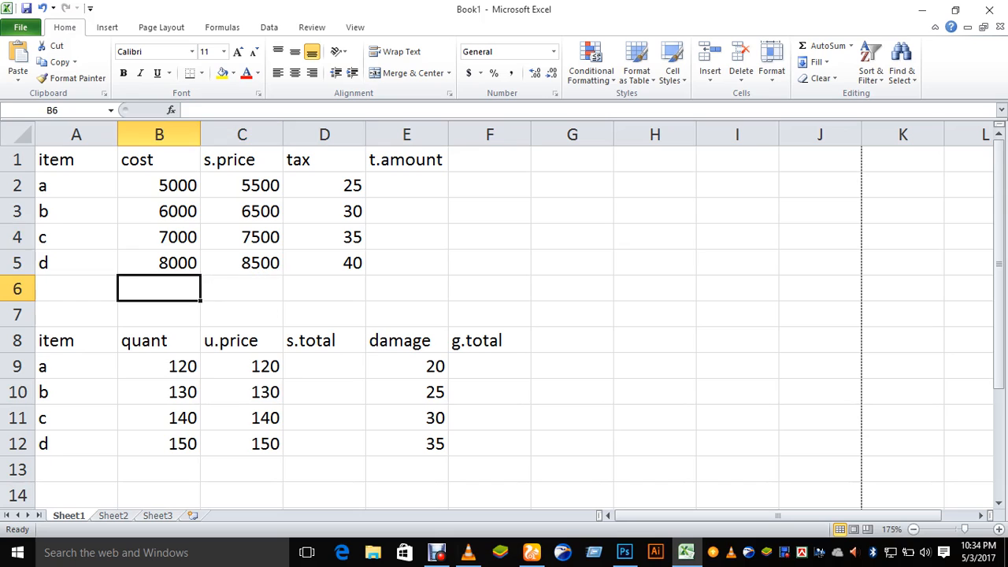
left_click(159, 264)
left_click(77, 185)
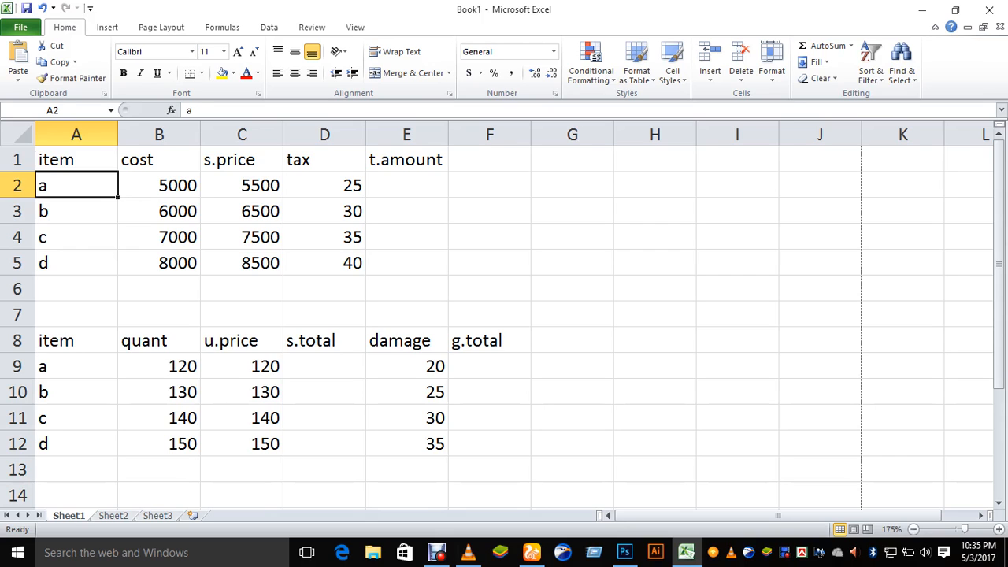
left_click(407, 211)
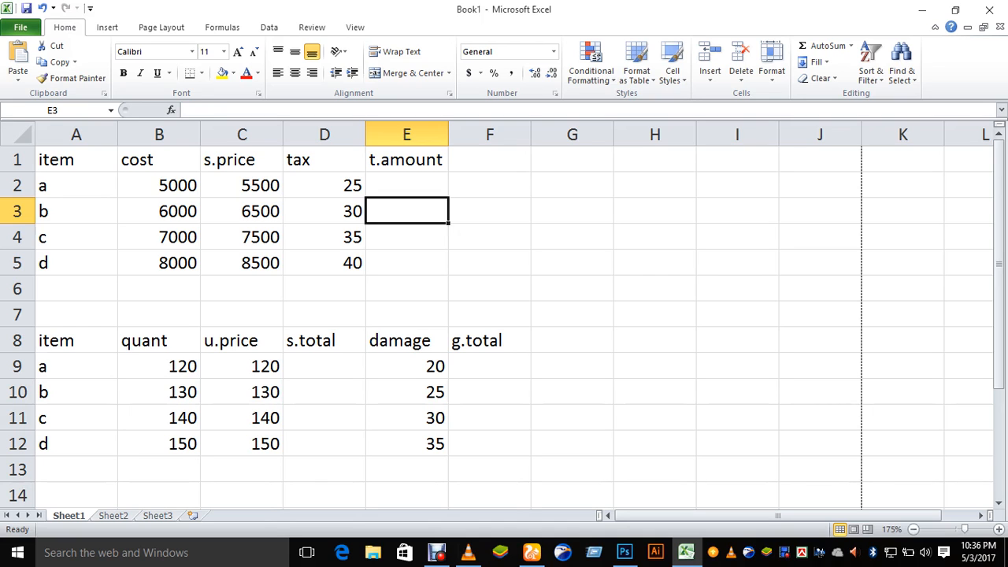
left_click(407, 237)
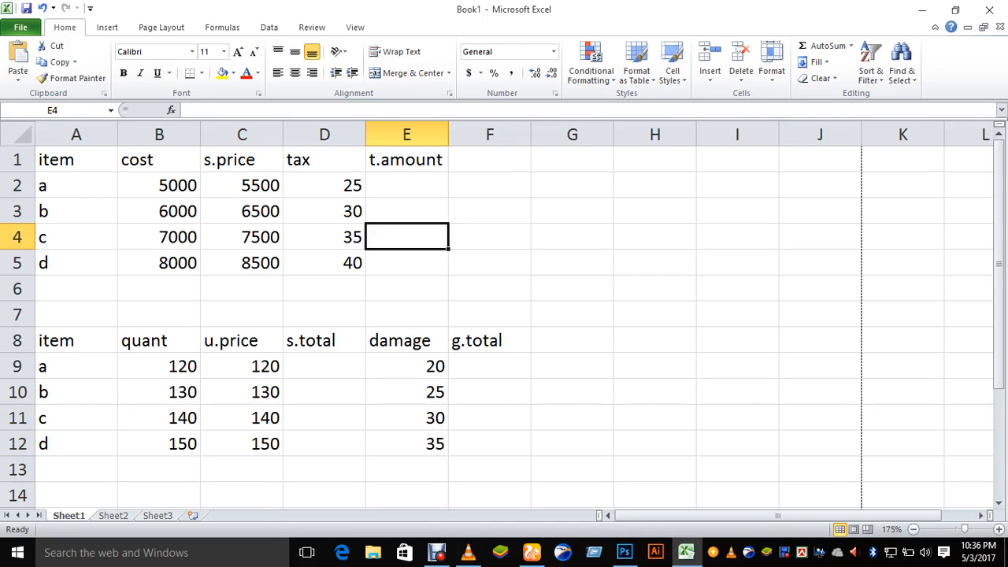
left_click(437, 553)
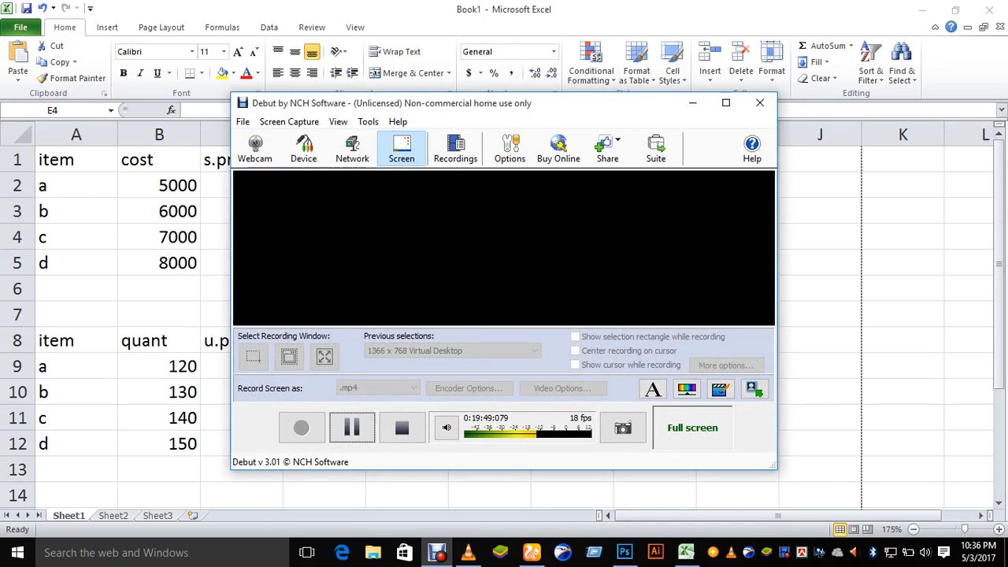